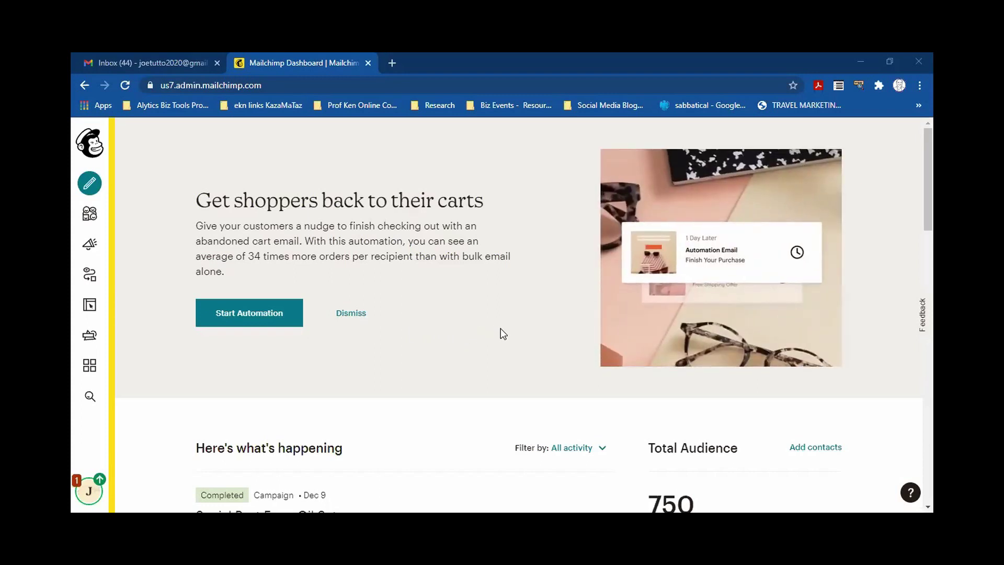
Examine the total audience figures and audience breakdown on the dashboard.
scroll(501, 333, "down", 1)
scroll(499, 342, "down", 1)
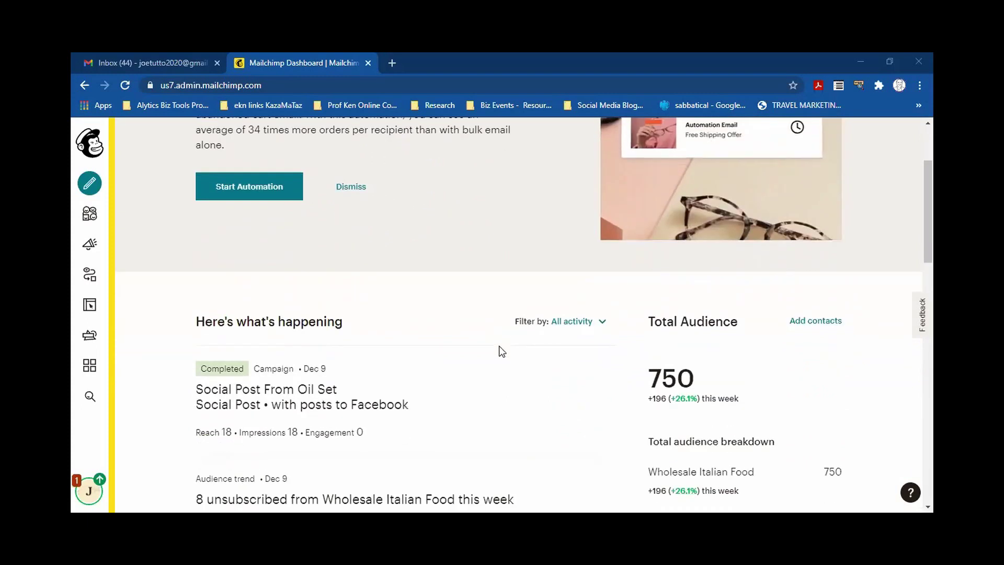
scroll(497, 398, "down", 1)
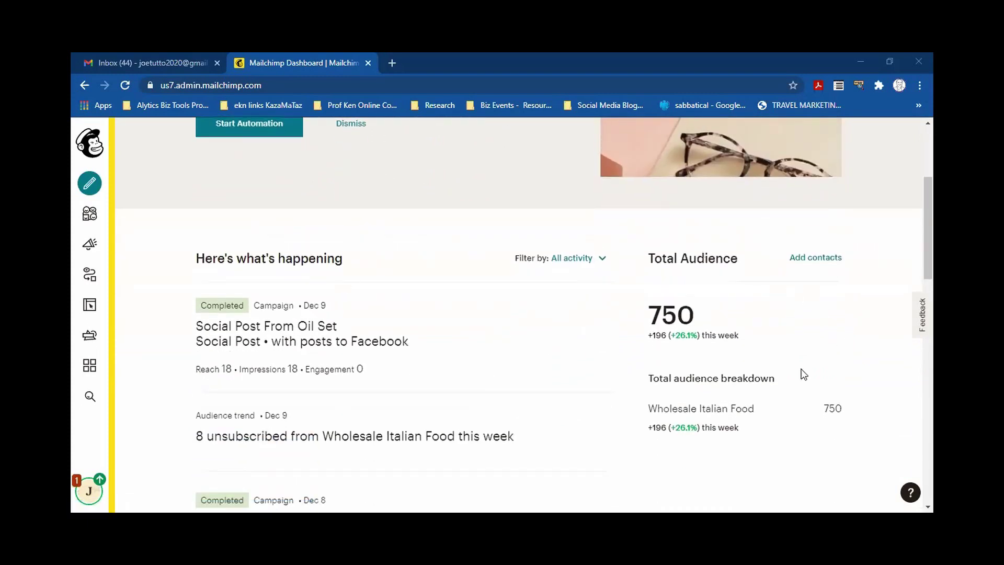
scroll(426, 302, "up", 3)
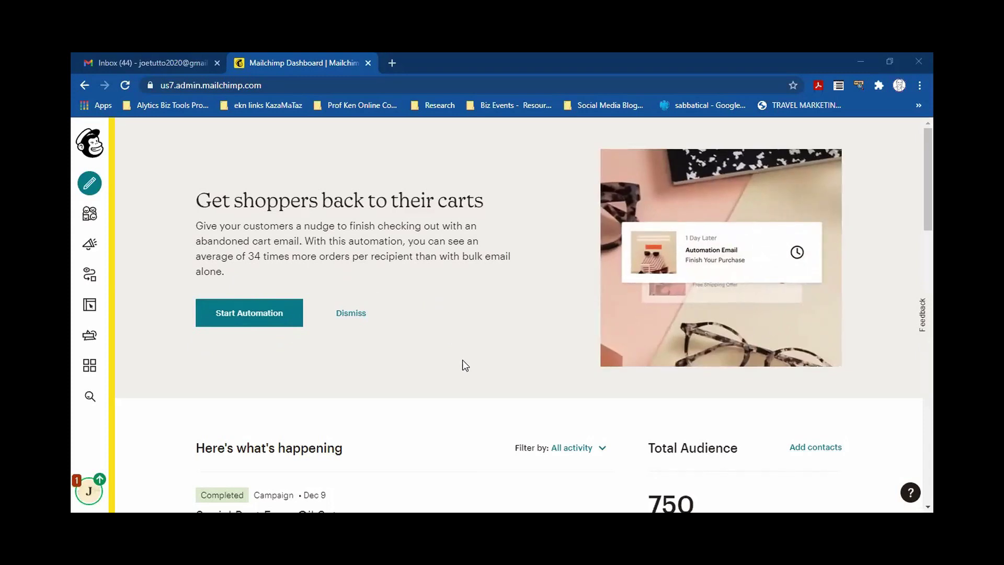
scroll(463, 361, "down", 3)
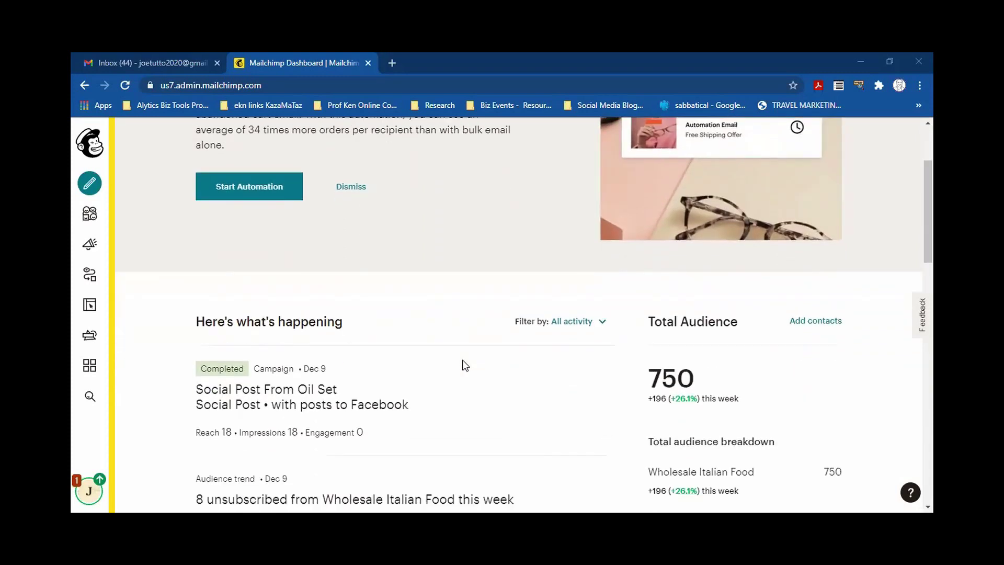
scroll(455, 284, "down", 1)
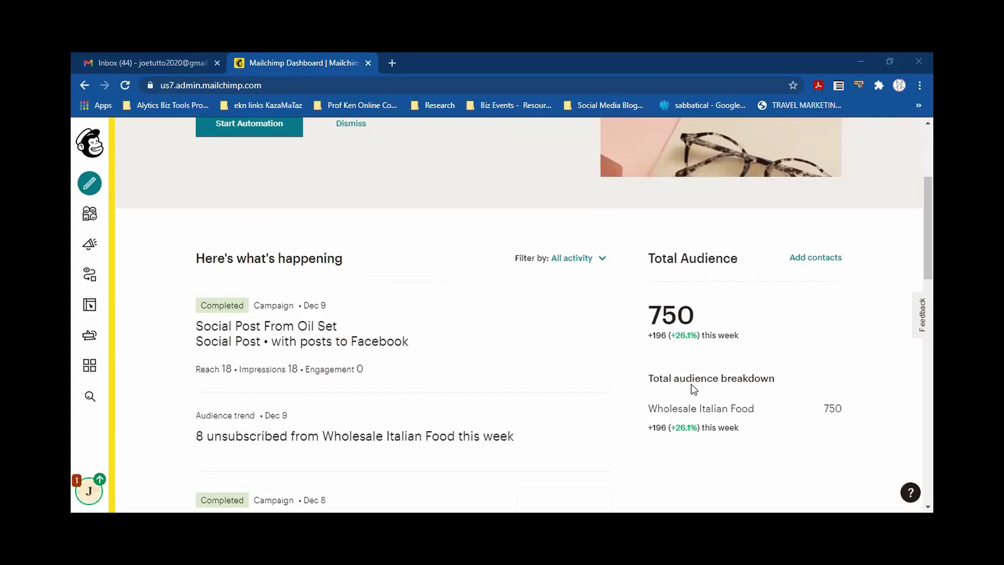
Review the dashboard's recent activity feed, comparing results of the completed email and social post campaigns and the audience trends.
mouse_move(588, 354)
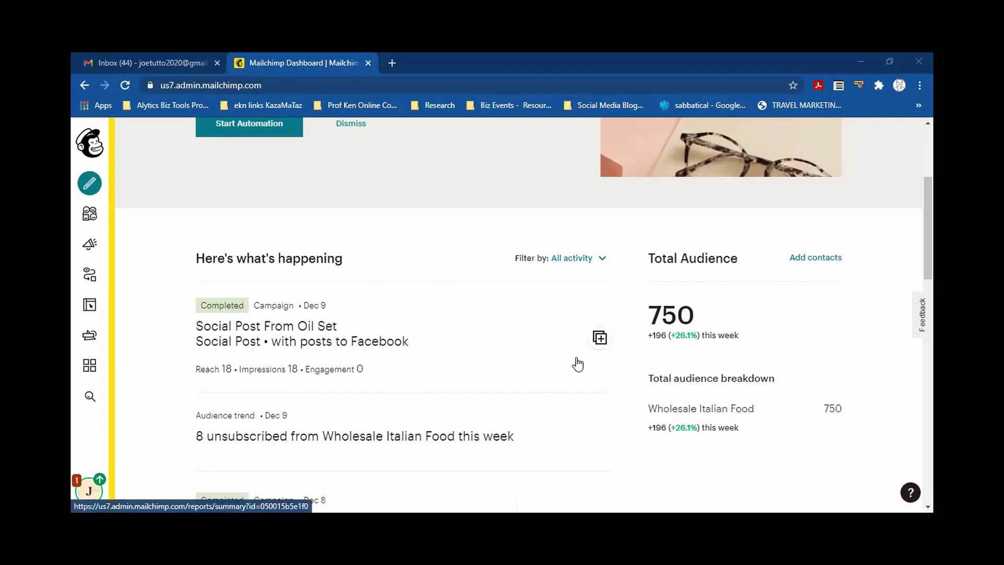
scroll(576, 359, "down", 3)
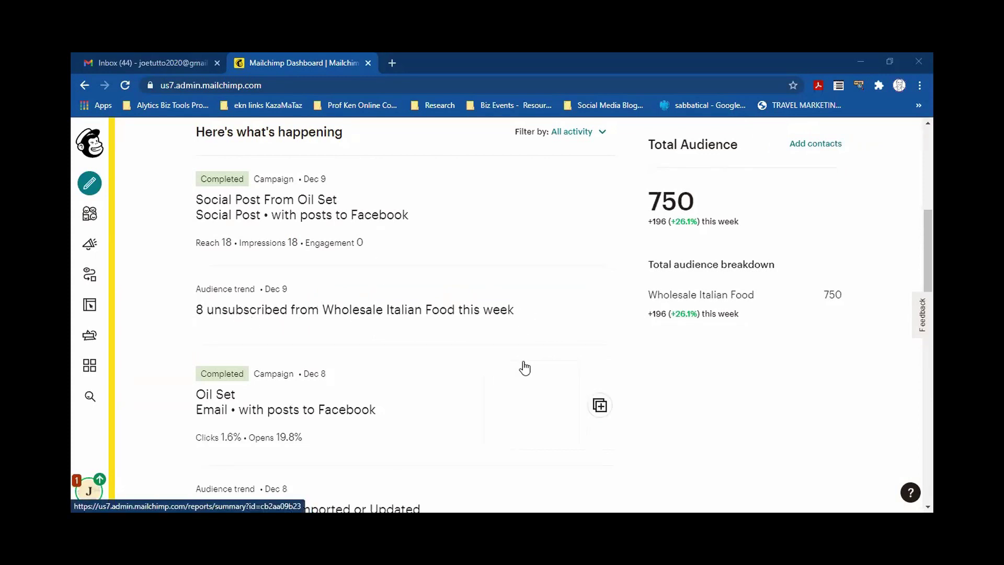
scroll(524, 367, "down", 3)
scroll(525, 368, "down", 3)
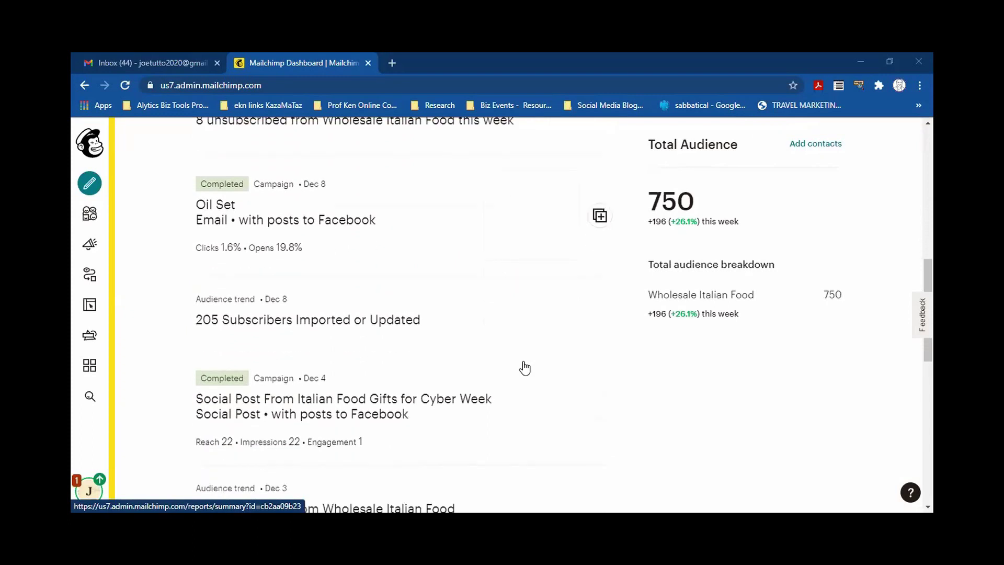
scroll(524, 368, "down", 3)
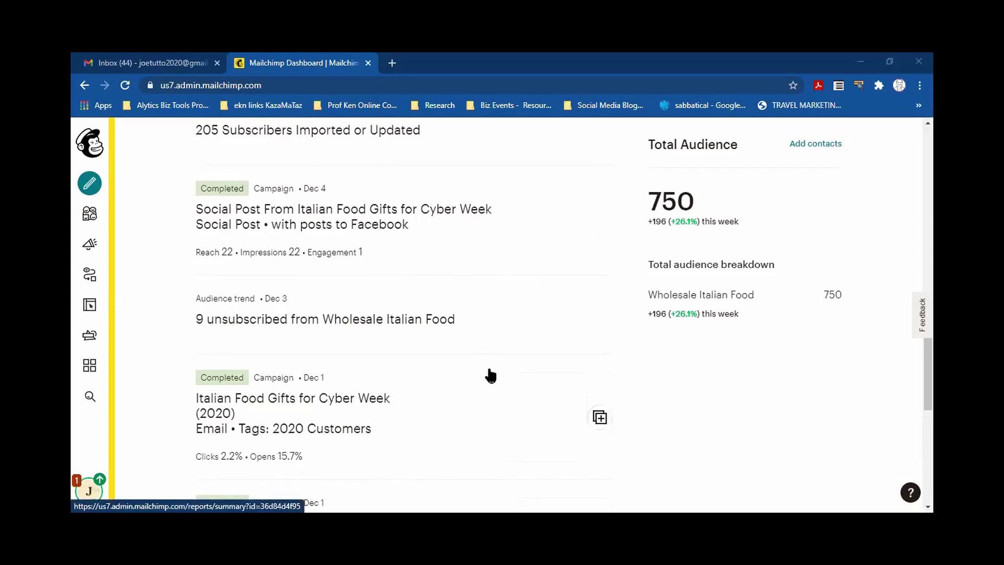
scroll(491, 376, "down", 1)
scroll(490, 375, "down", 3)
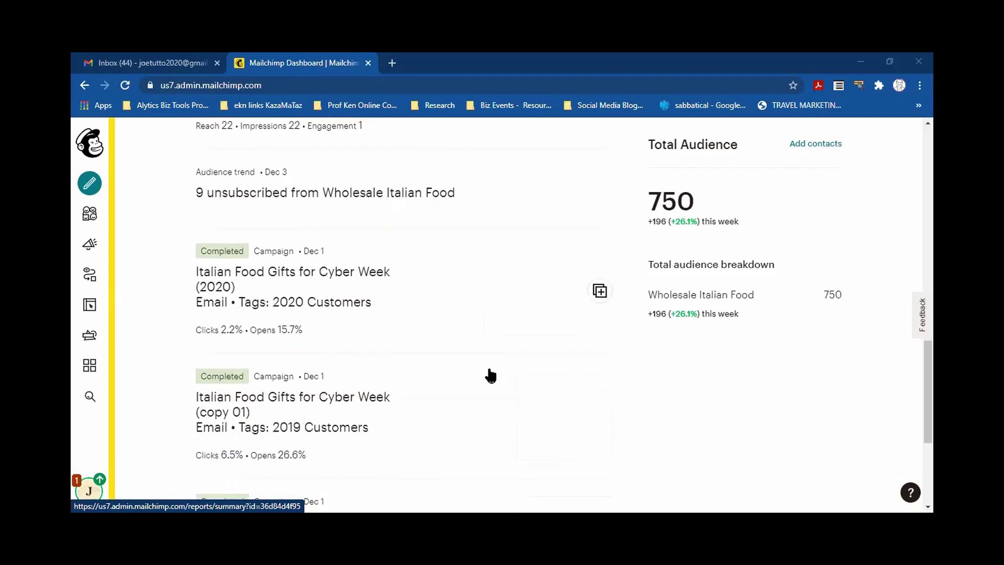
scroll(491, 375, "down", 2)
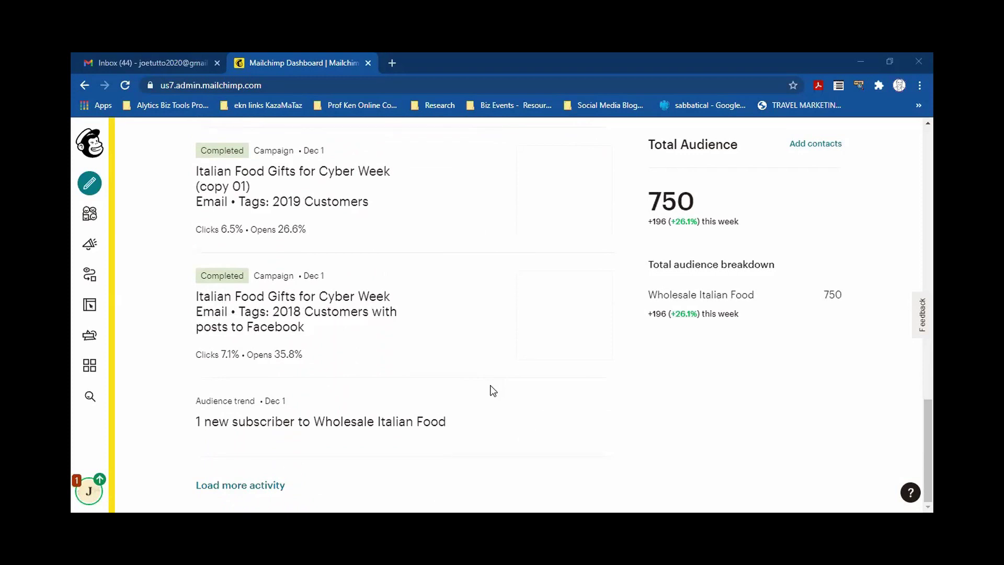
scroll(493, 391, "up", 6)
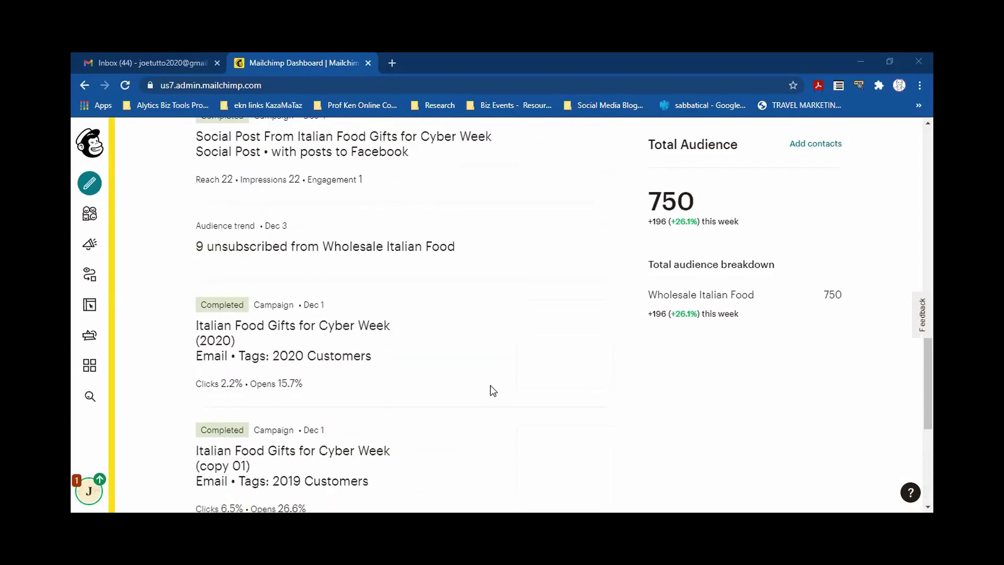
scroll(493, 391, "up", 10)
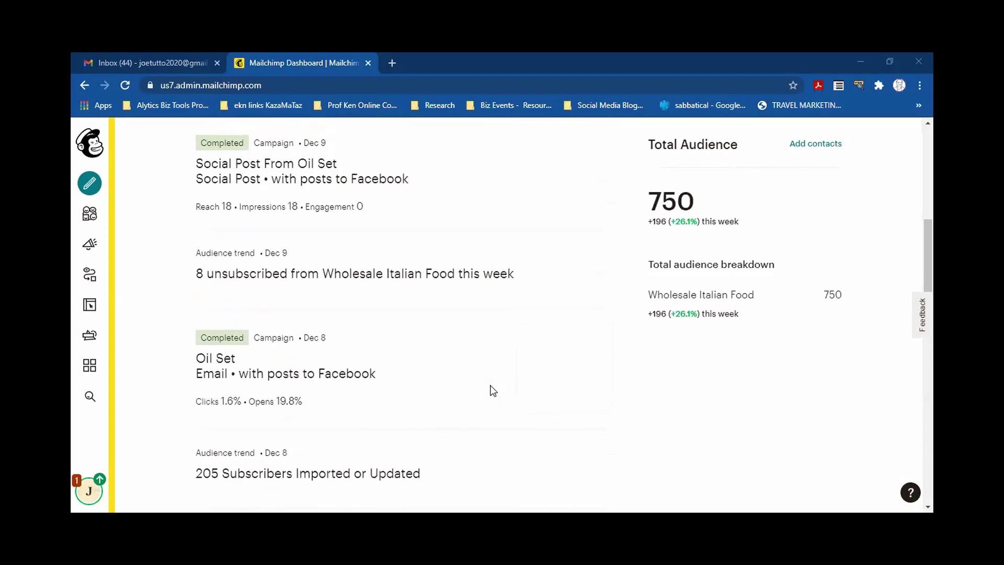
scroll(493, 391, "up", 1)
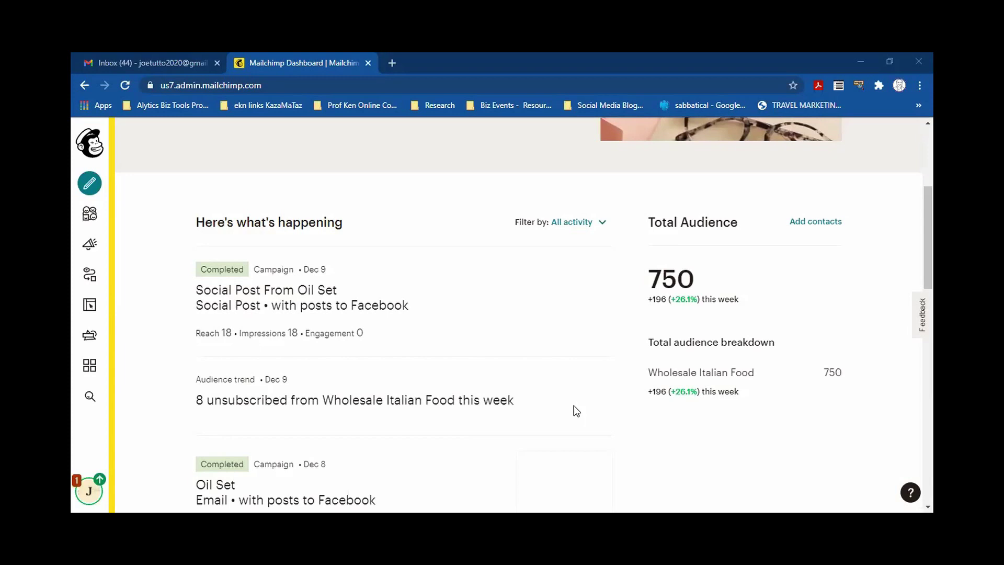
scroll(573, 406, "down", 7)
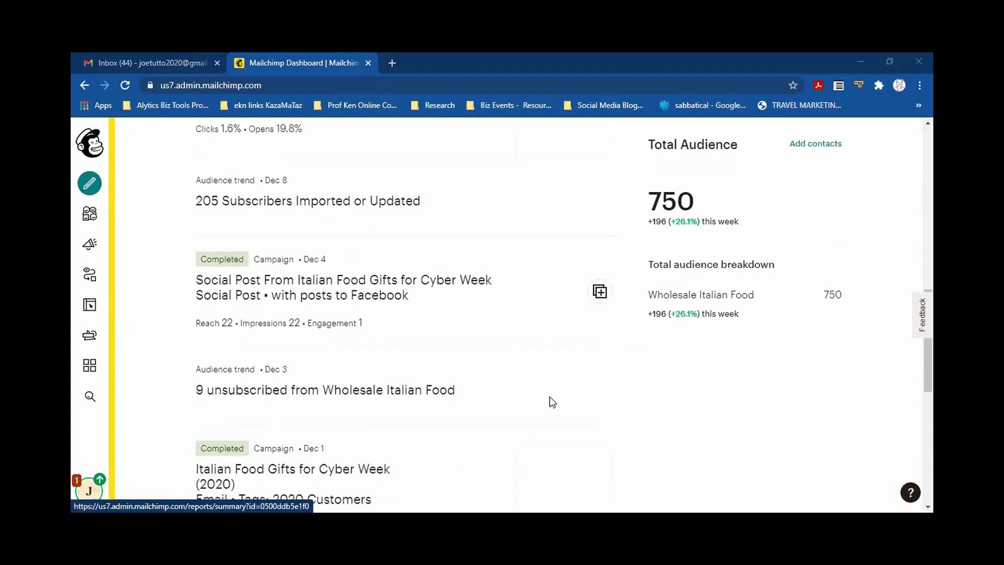
scroll(549, 403, "down", 3)
scroll(370, 309, "up", 7)
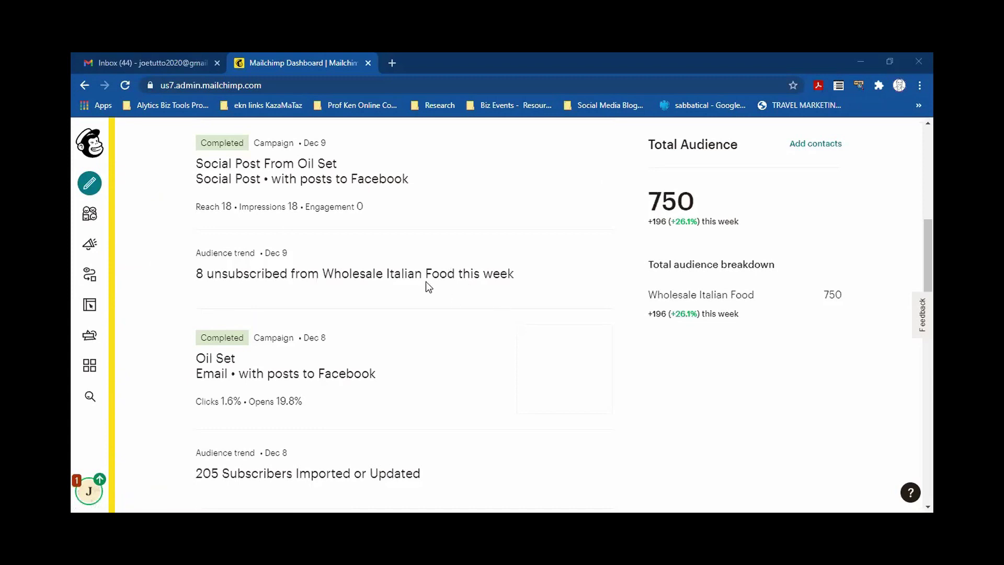
Open the list of all campaigns and show the additional actions available for the Oil Set email campaign.
left_click(92, 249)
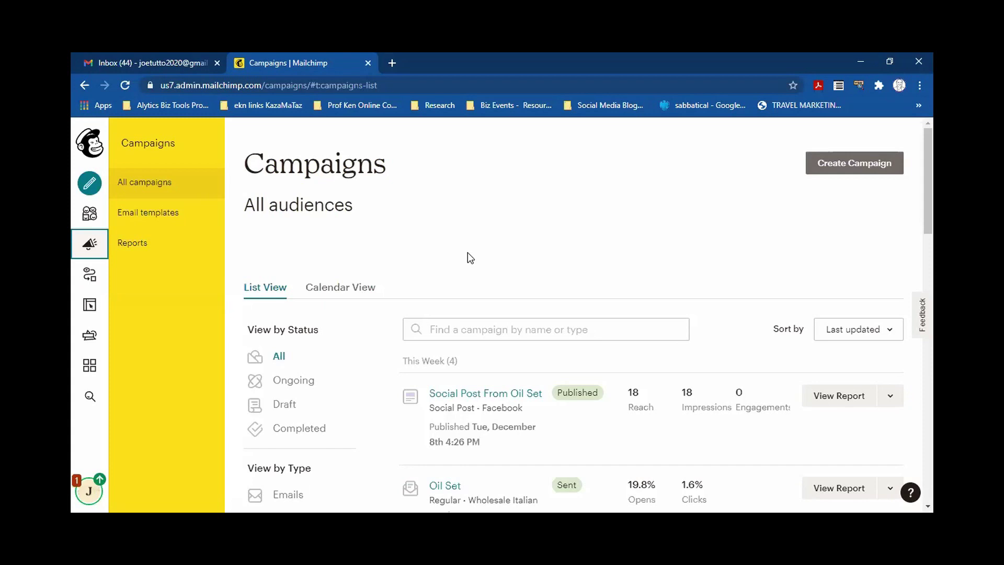
scroll(466, 252, "down", 1)
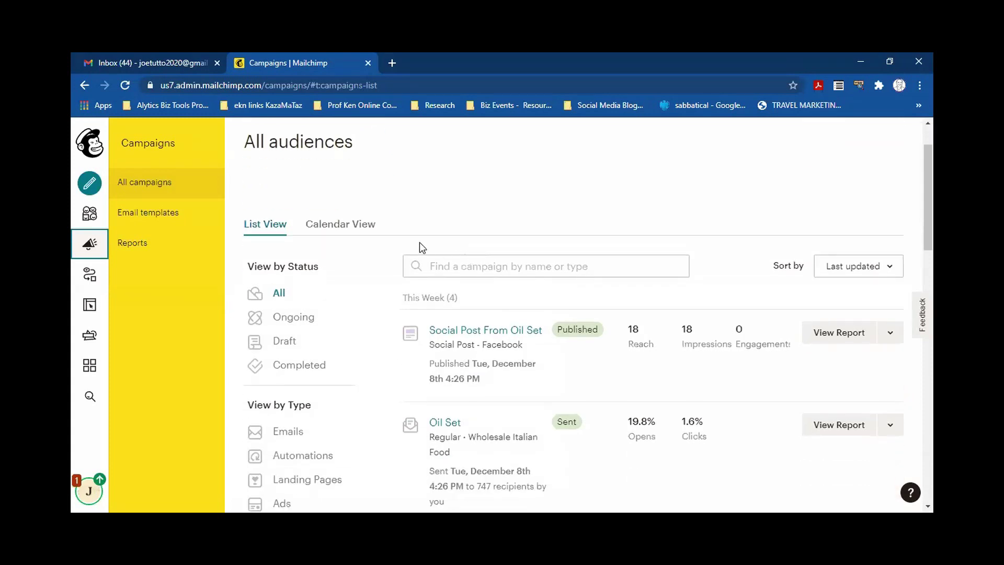
scroll(420, 245, "down", 1)
scroll(404, 277, "down", 1)
scroll(404, 278, "down", 1)
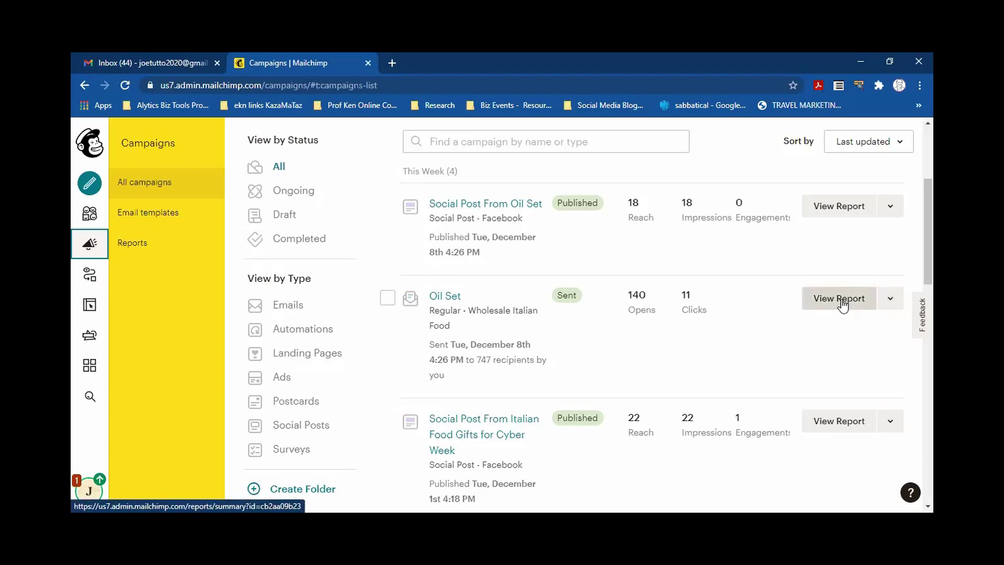
left_click(890, 301)
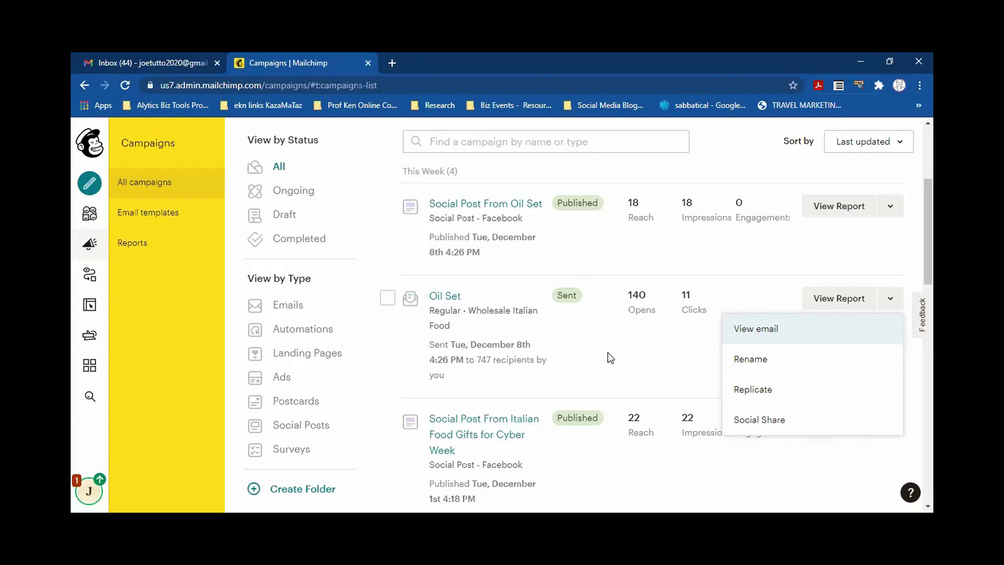
Look through the campaign list down to the New Website Specials landing page, checking each campaign's opens, clicks and visits.
scroll(608, 354, "down", 6)
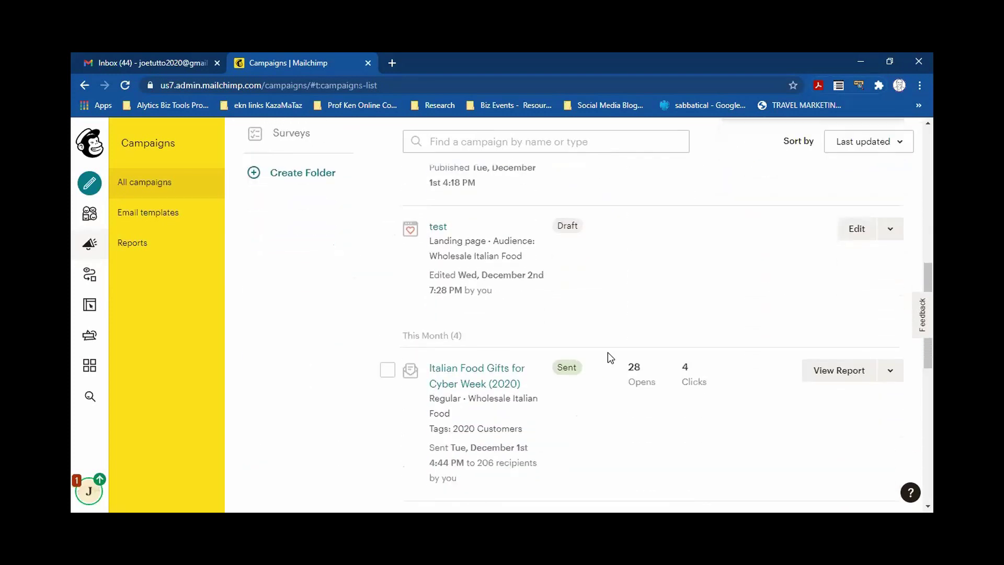
scroll(608, 353, "down", 7)
scroll(610, 361, "down", 2)
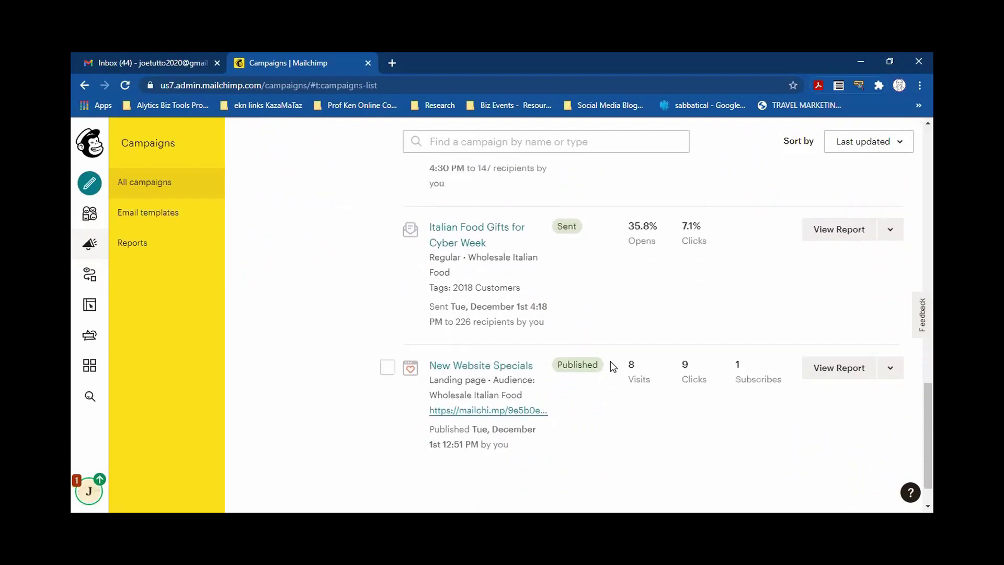
scroll(610, 361, "up", 6)
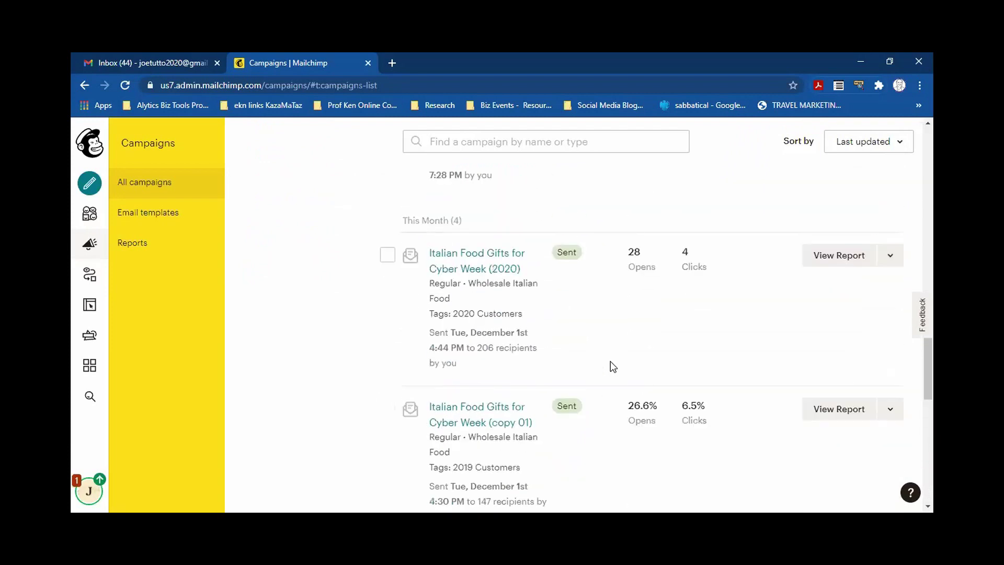
scroll(610, 364, "down", 4)
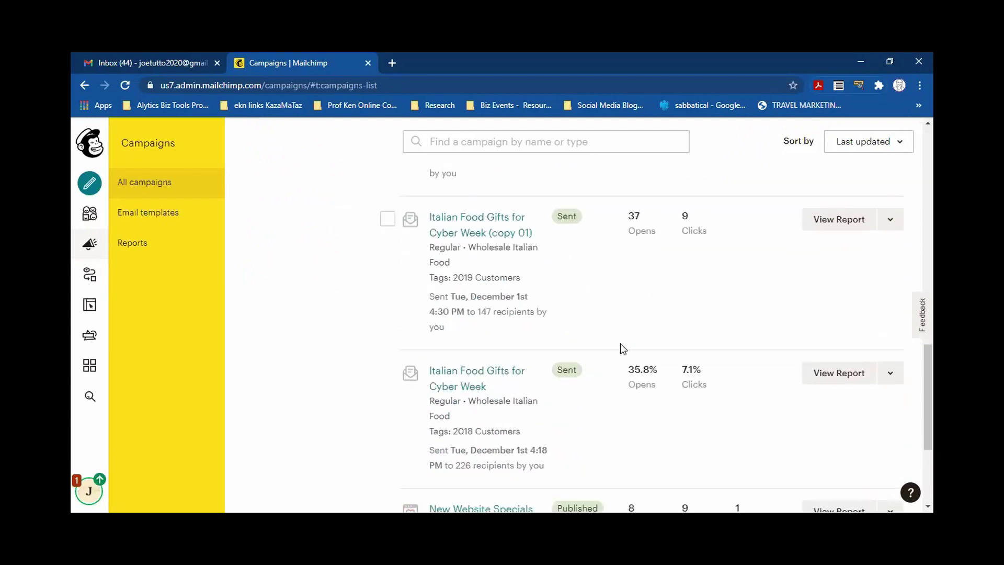
scroll(623, 349, "down", 1)
scroll(622, 349, "down", 1)
scroll(622, 356, "down", 1)
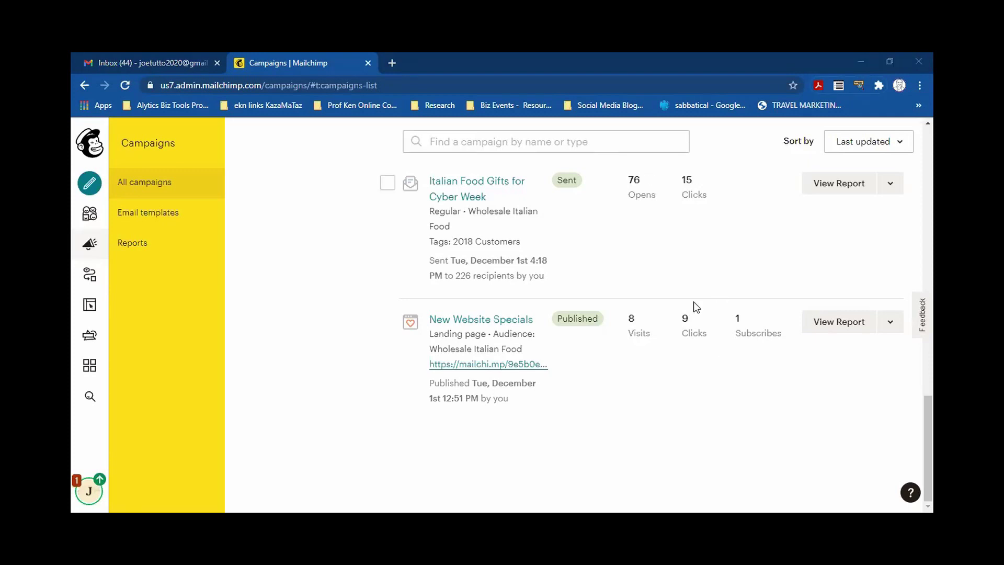
Open the report of the Oil Set email campaign and bring its delivery details into view.
scroll(727, 352, "up", 12)
scroll(726, 349, "up", 6)
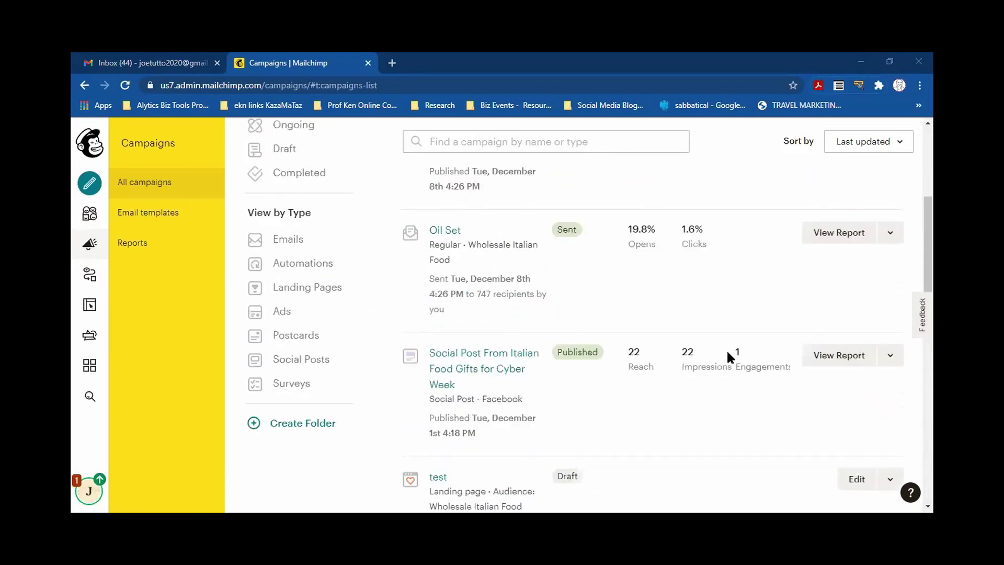
scroll(708, 333, "down", 1)
scroll(706, 334, "down", 1)
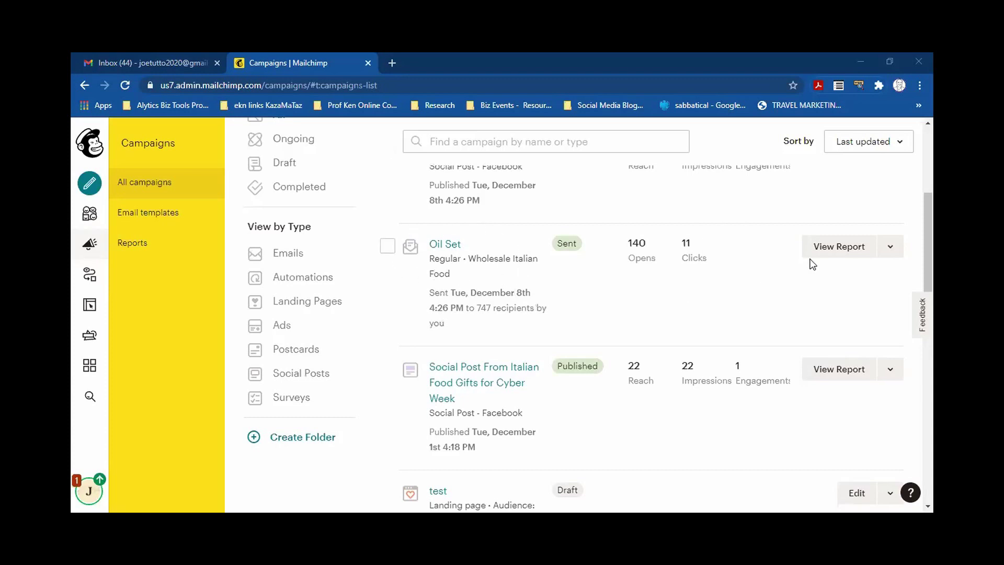
left_click(836, 251)
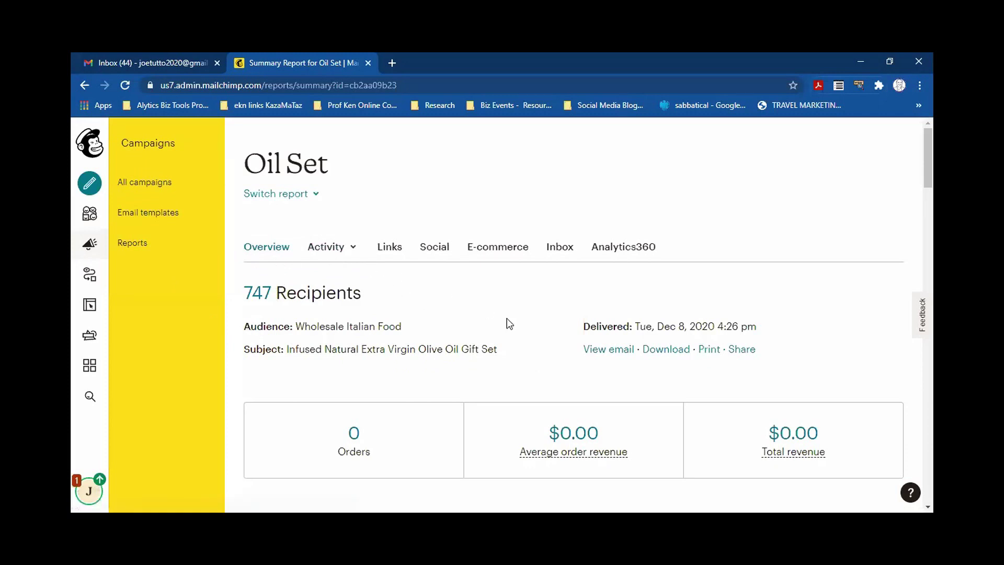
scroll(513, 324, "down", 1)
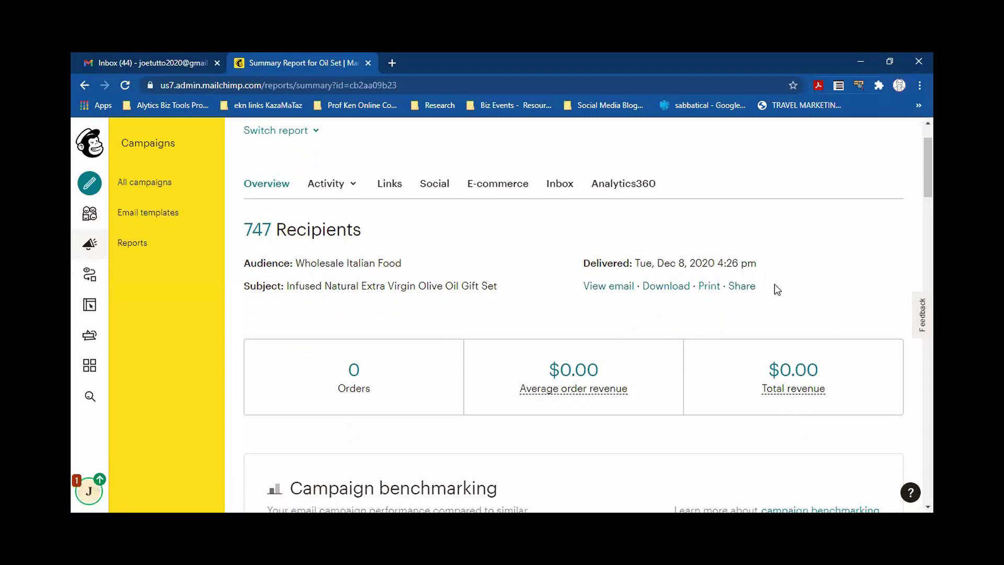
View the sent Oil Set email from its report and read through the whole campaign preview.
left_click(621, 287)
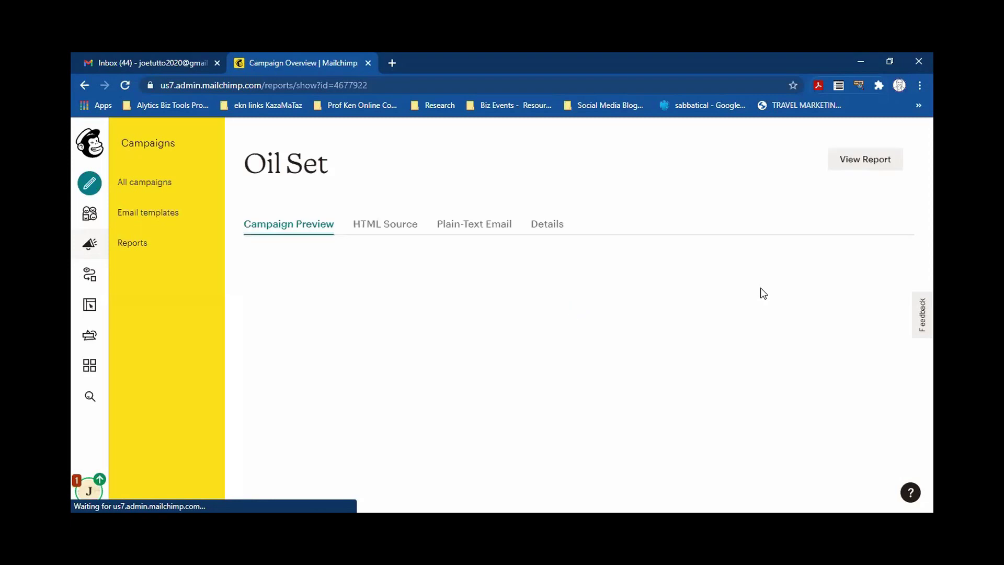
scroll(758, 316, "down", 6)
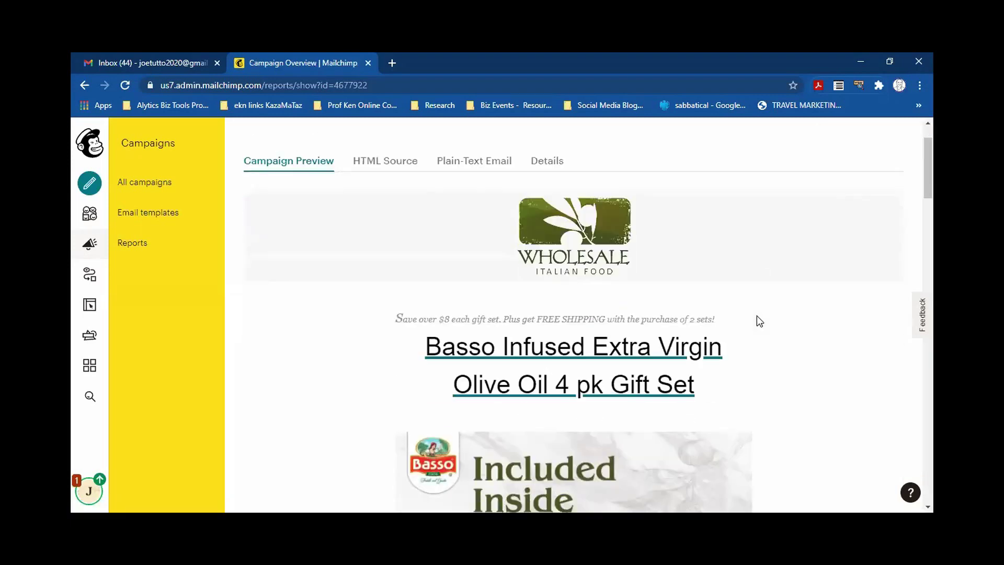
scroll(757, 317, "down", 9)
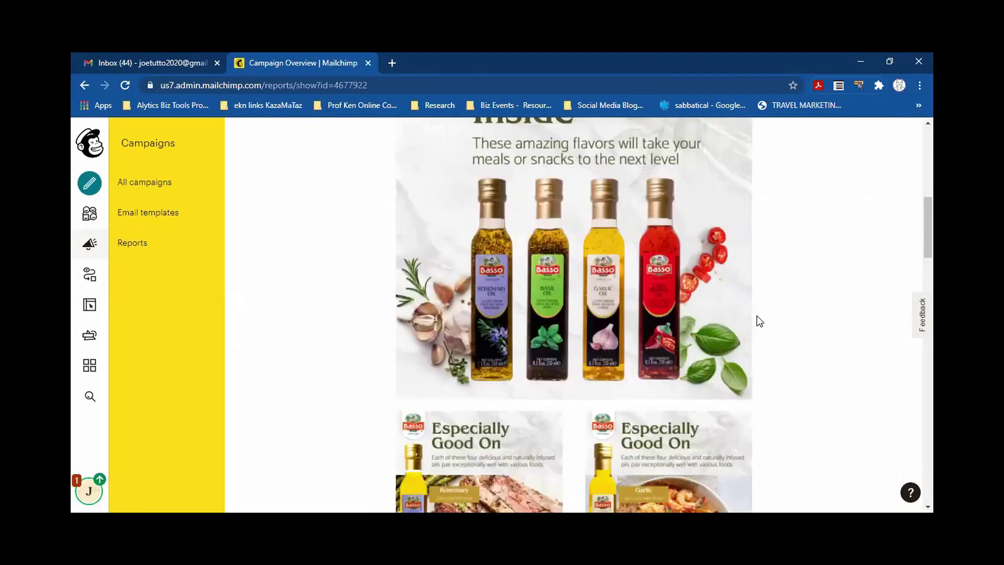
scroll(757, 316, "down", 9)
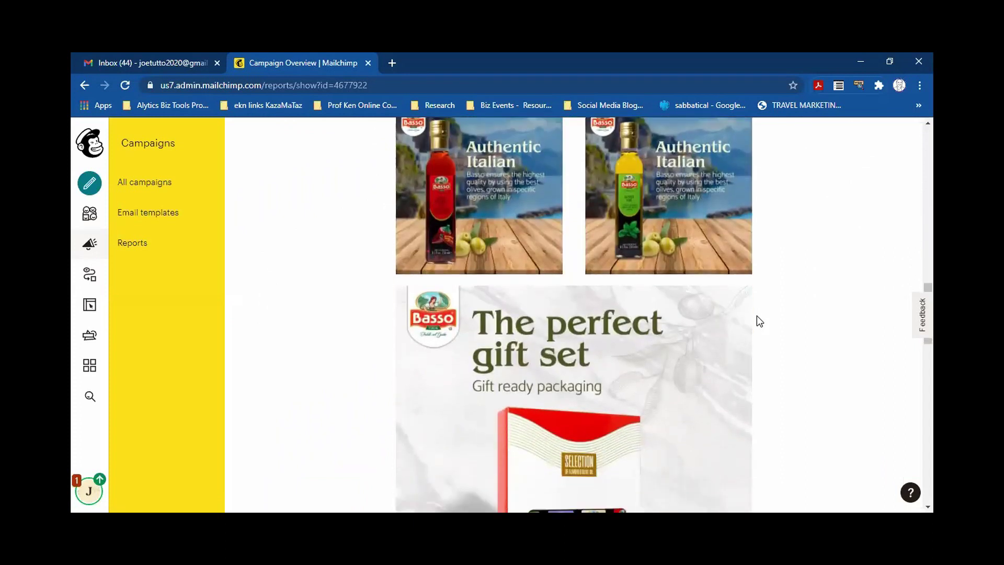
scroll(790, 346, "down", 8)
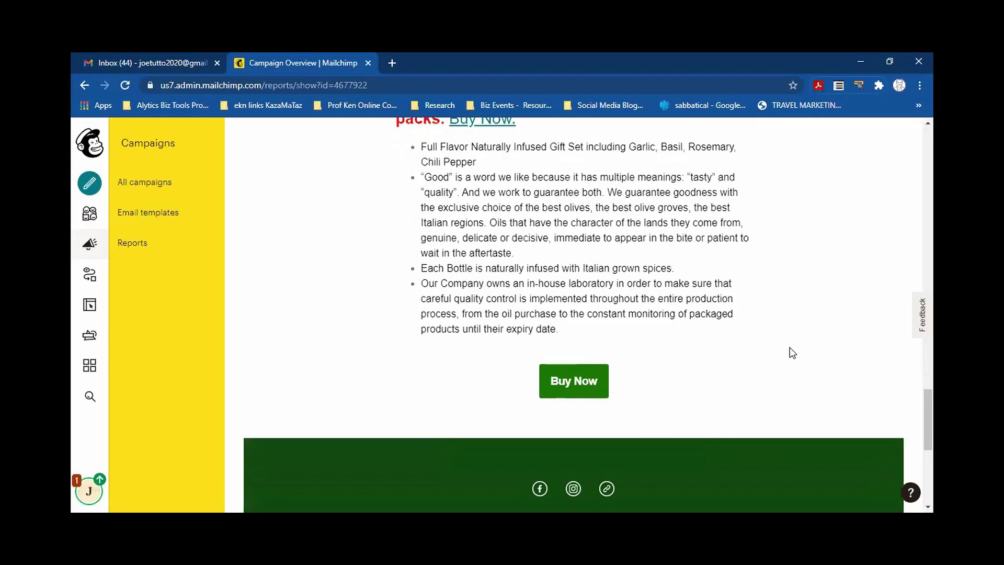
scroll(790, 348, "down", 4)
scroll(790, 348, "up", 8)
scroll(793, 353, "up", 18)
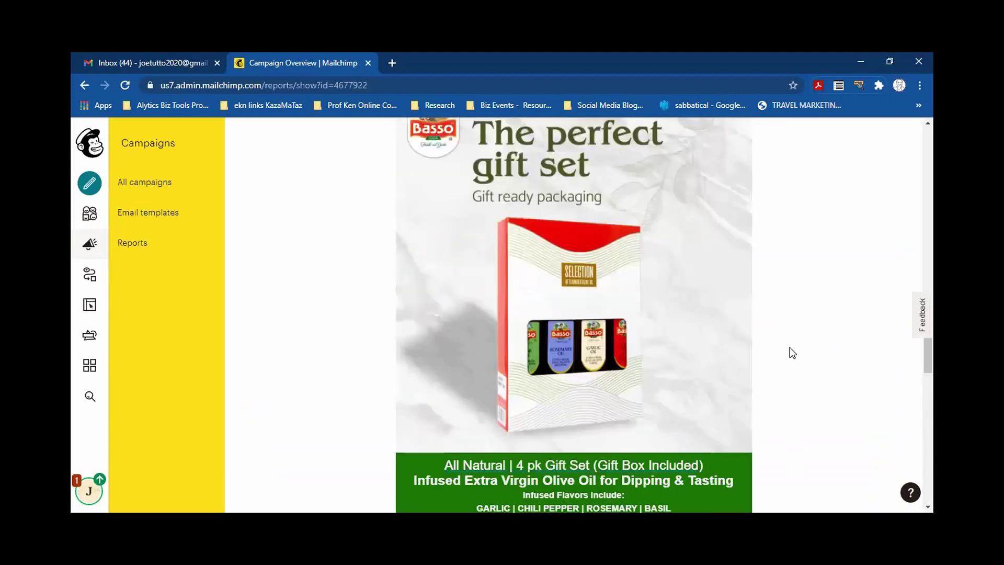
Close the Oil Set email preview and bring the report's campaign benchmarking comparison into view.
scroll(790, 347, "up", 10)
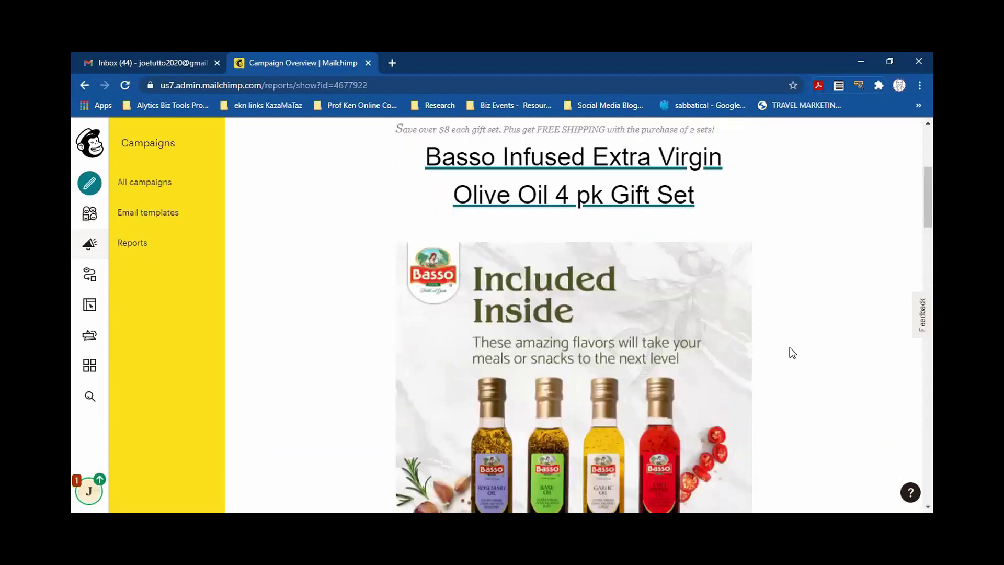
left_click(856, 160)
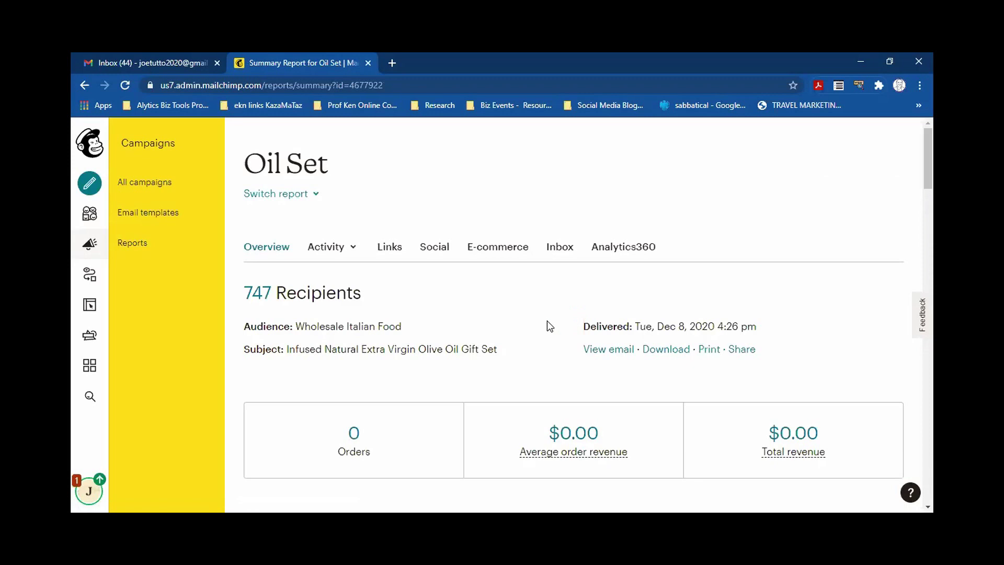
scroll(547, 321, "down", 1)
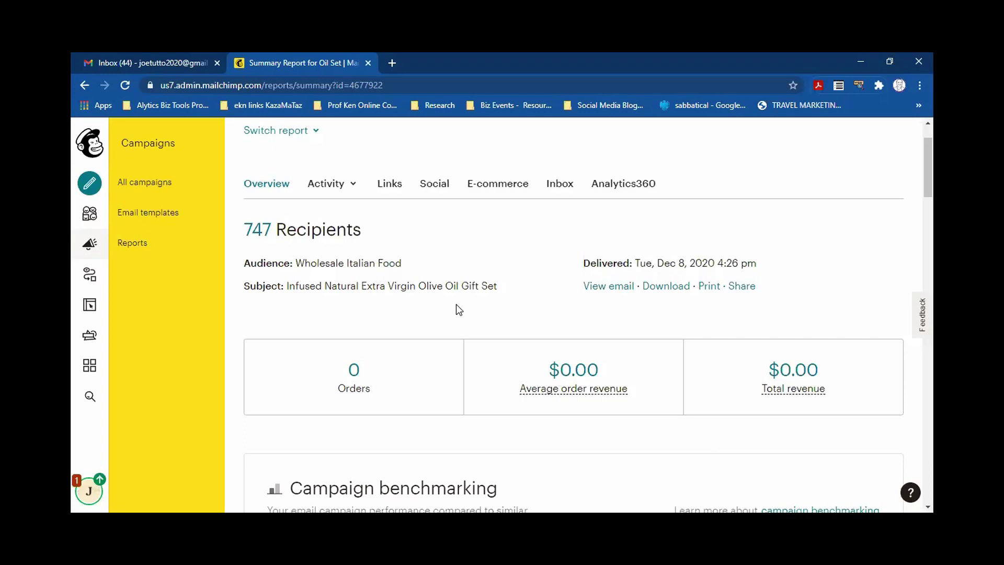
scroll(481, 304, "down", 5)
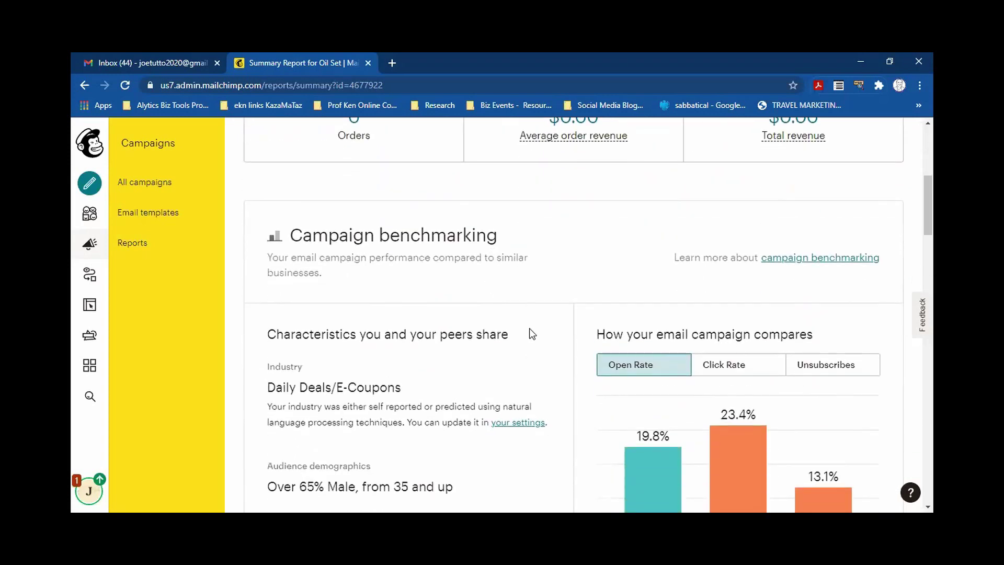
scroll(529, 328, "down", 3)
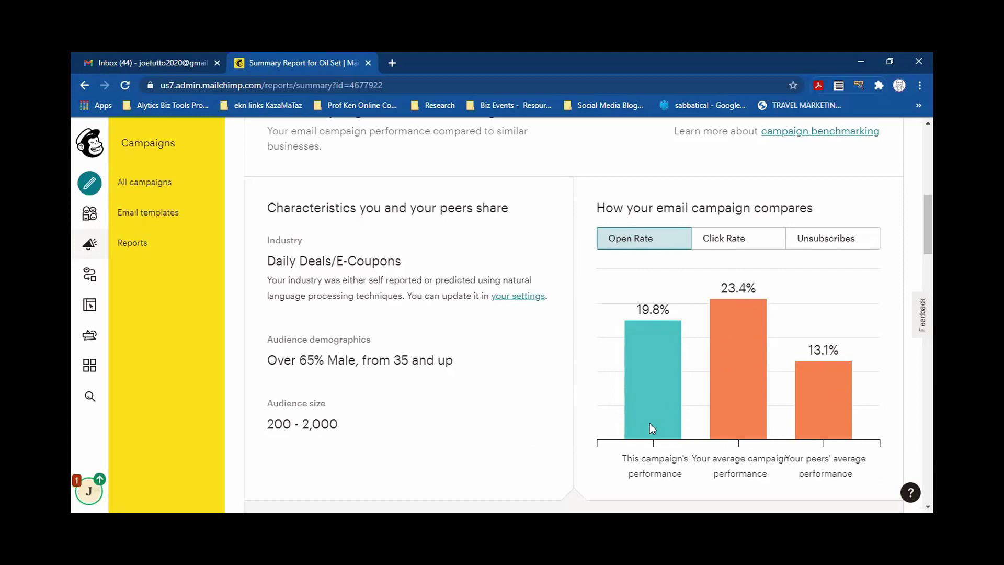
Compare the Oil Set campaign with its own and peers' averages by click rate, unsubscribes and open rate, ending on unsubscribes.
left_click(730, 245)
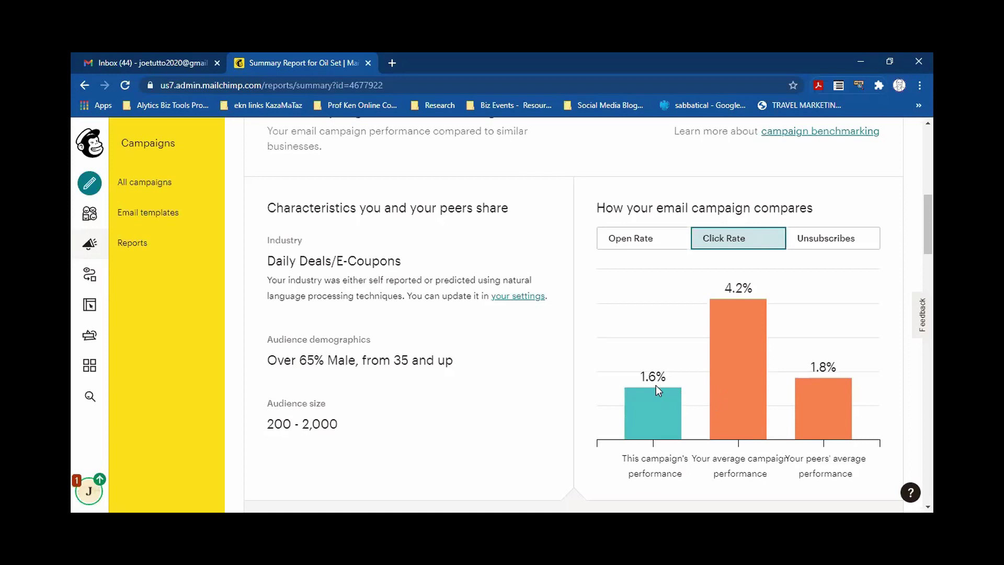
left_click(826, 241)
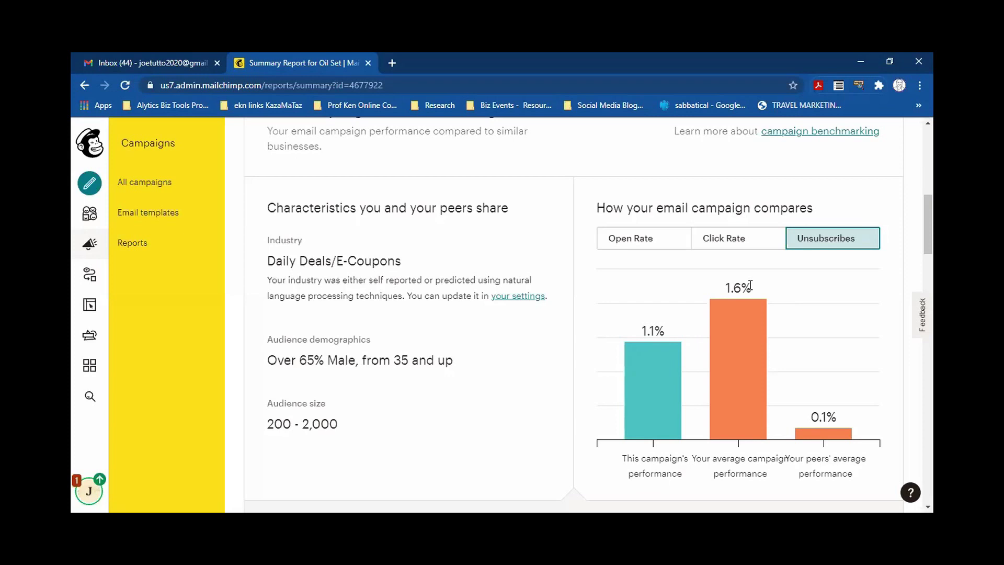
left_click(631, 247)
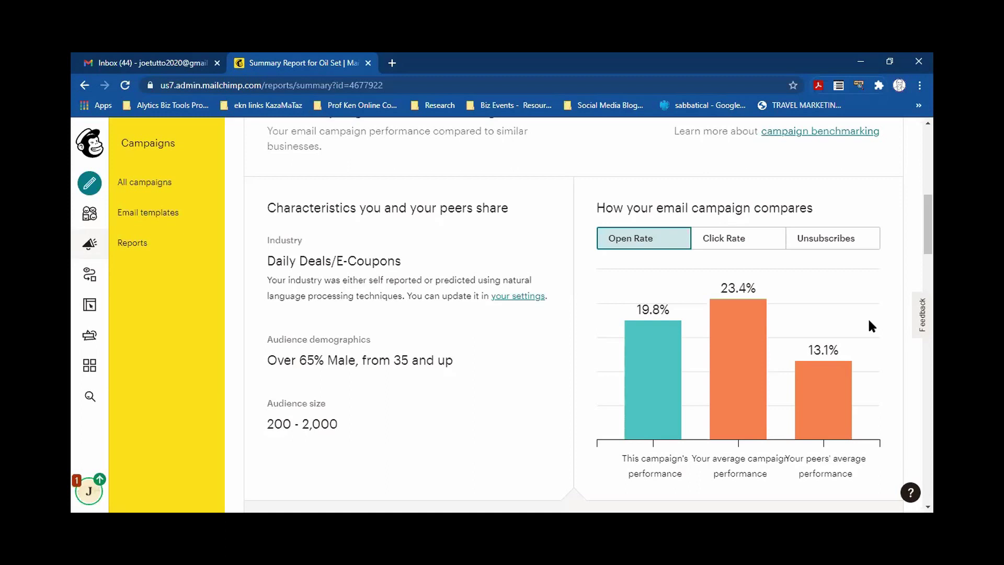
left_click(712, 242)
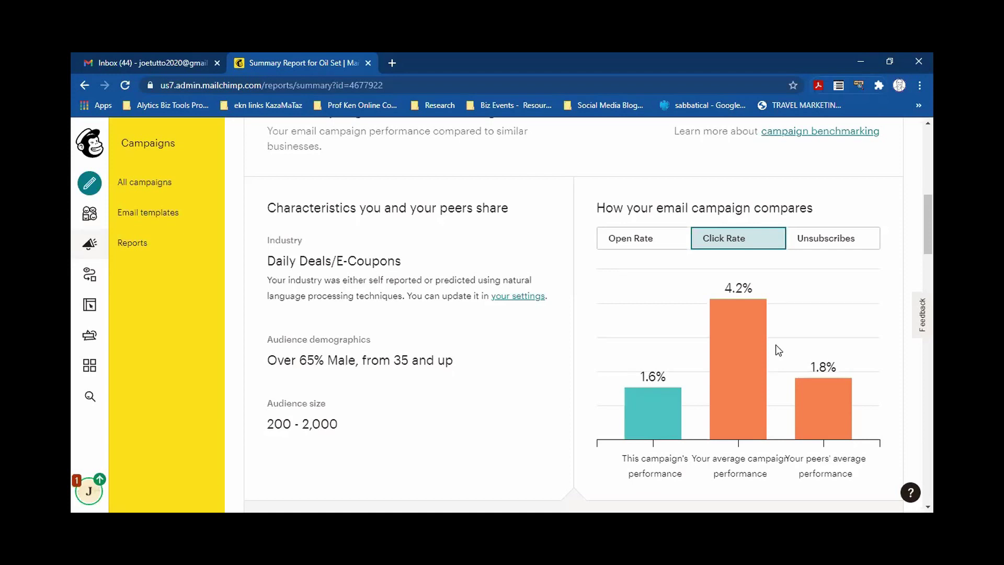
left_click(846, 245)
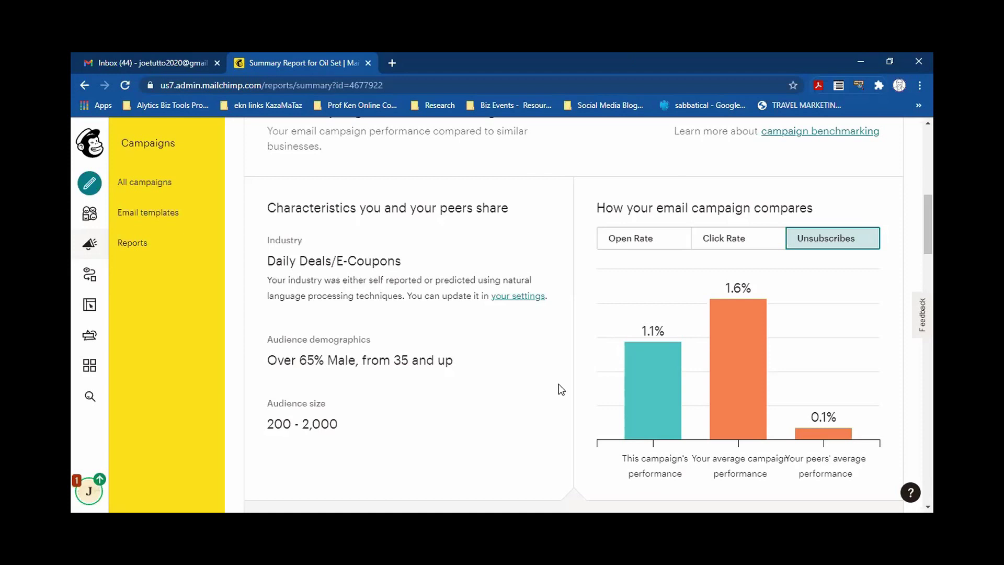
Read through the report's opens, clicks, bounces and unsubscribes, the 24-hour performance chart and the top links clicked.
scroll(561, 389, "down", 5)
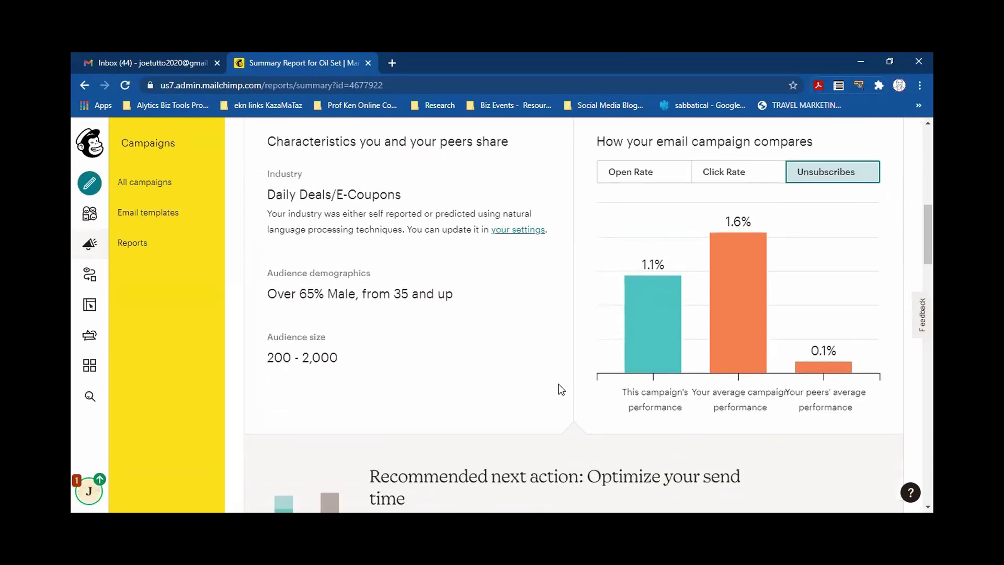
scroll(559, 384, "down", 4)
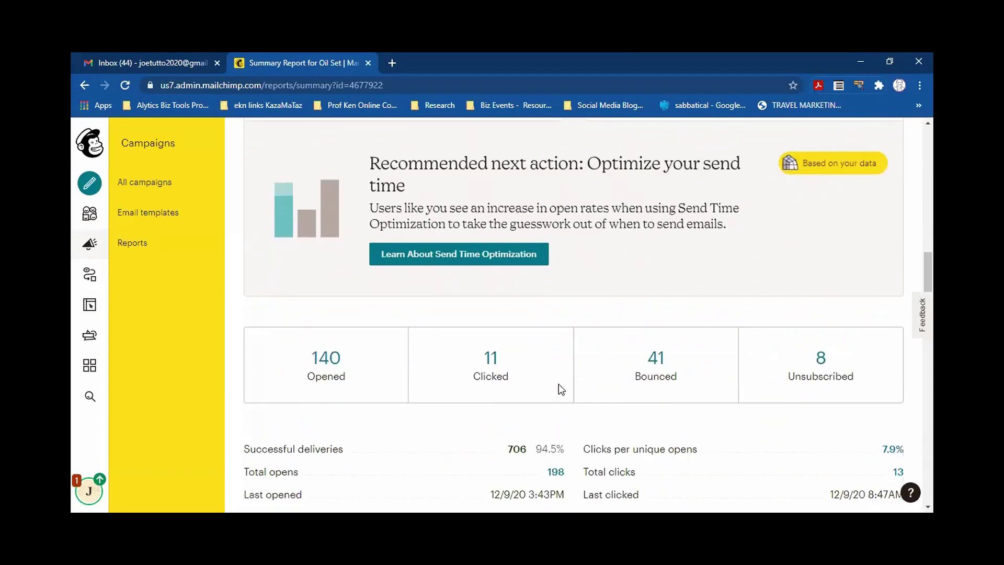
scroll(604, 372, "down", 1)
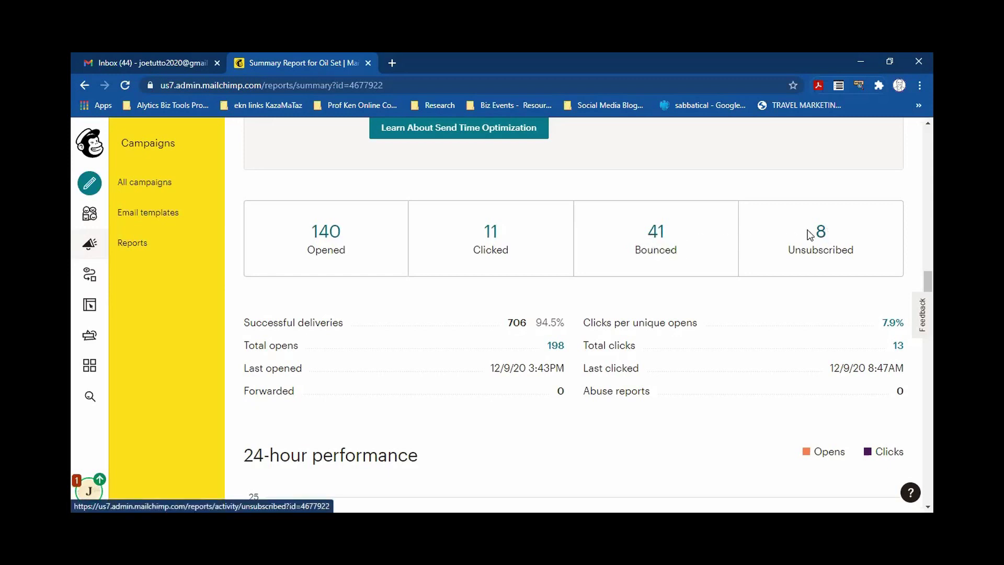
scroll(482, 315, "down", 1)
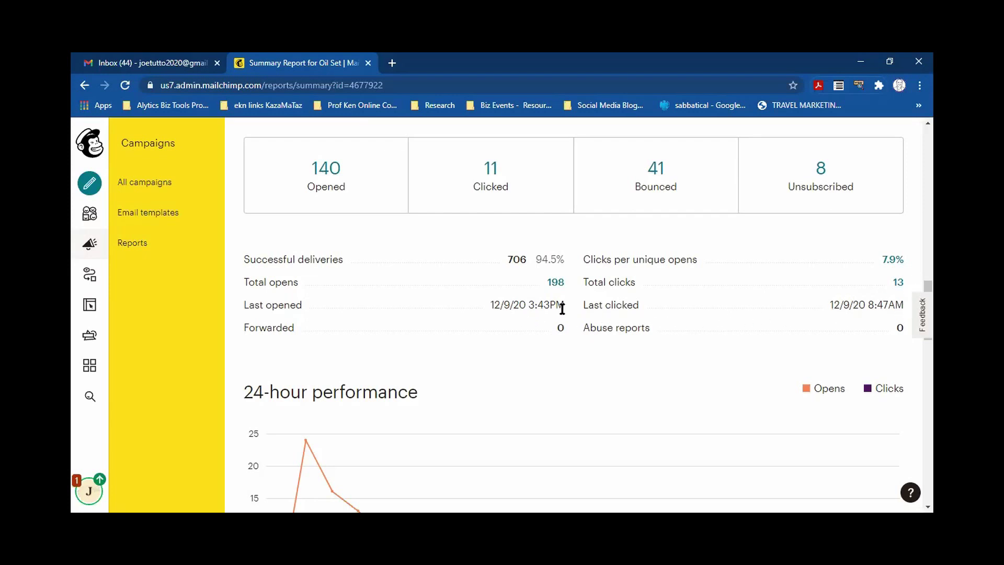
scroll(708, 352, "down", 2)
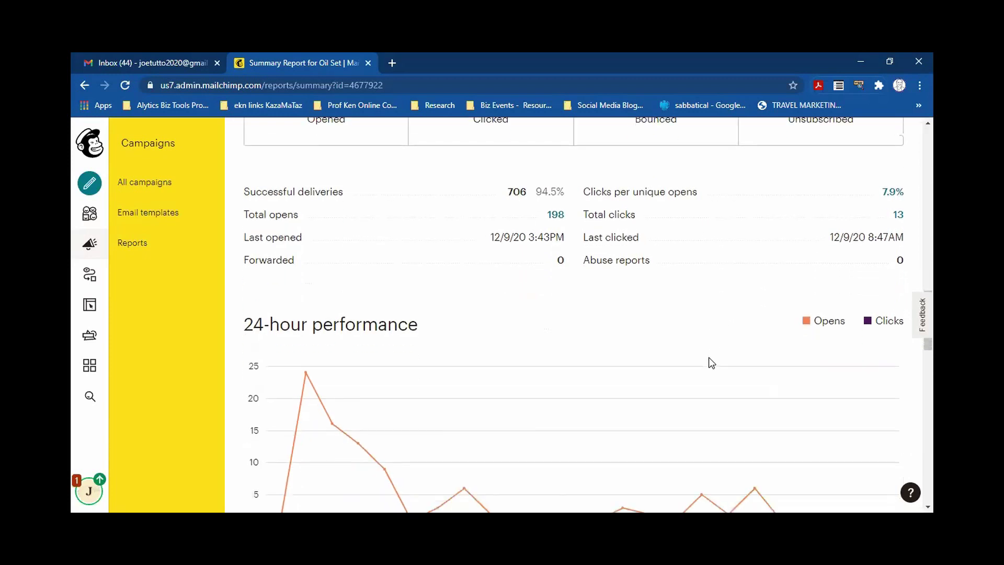
scroll(708, 356, "down", 2)
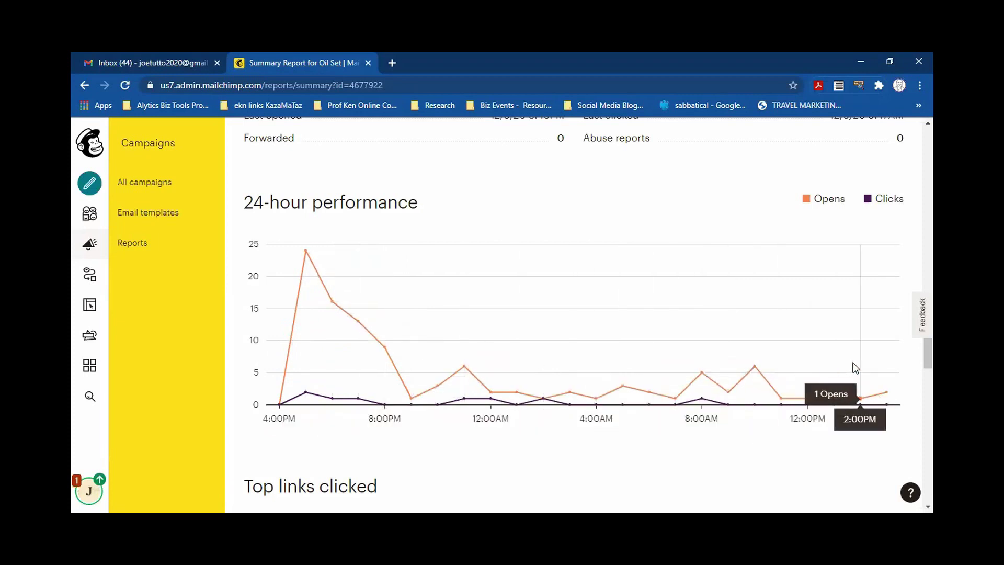
scroll(643, 355, "down", 1)
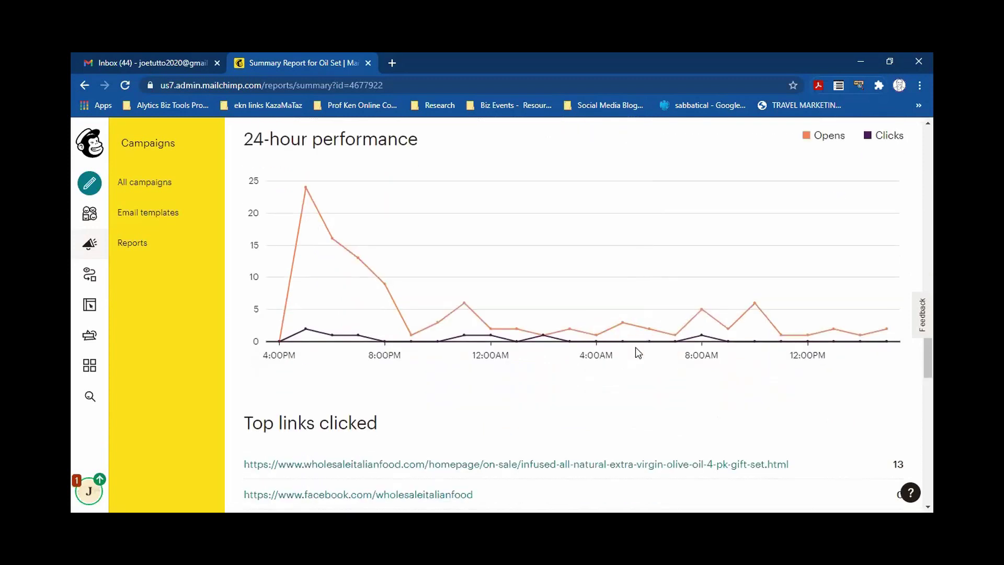
scroll(635, 347, "down", 3)
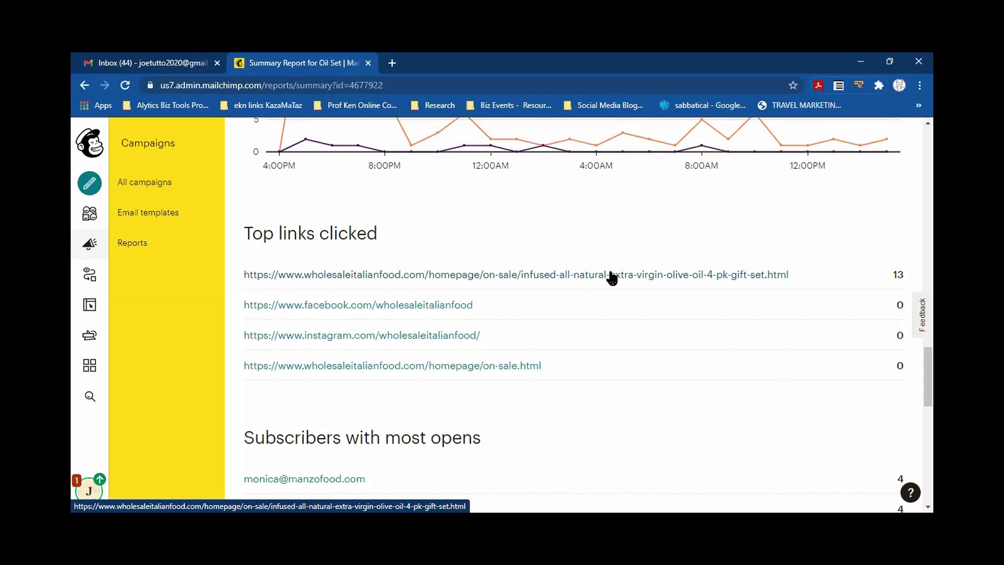
Open the Bounced subscriber activity report for the Oil Set campaign.
scroll(627, 318, "up", 3)
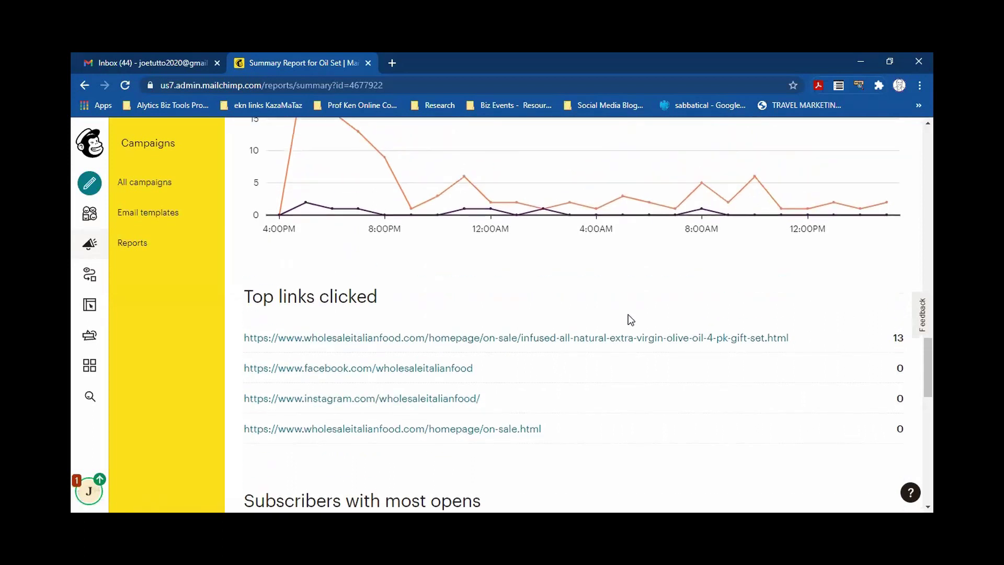
scroll(629, 316, "up", 6)
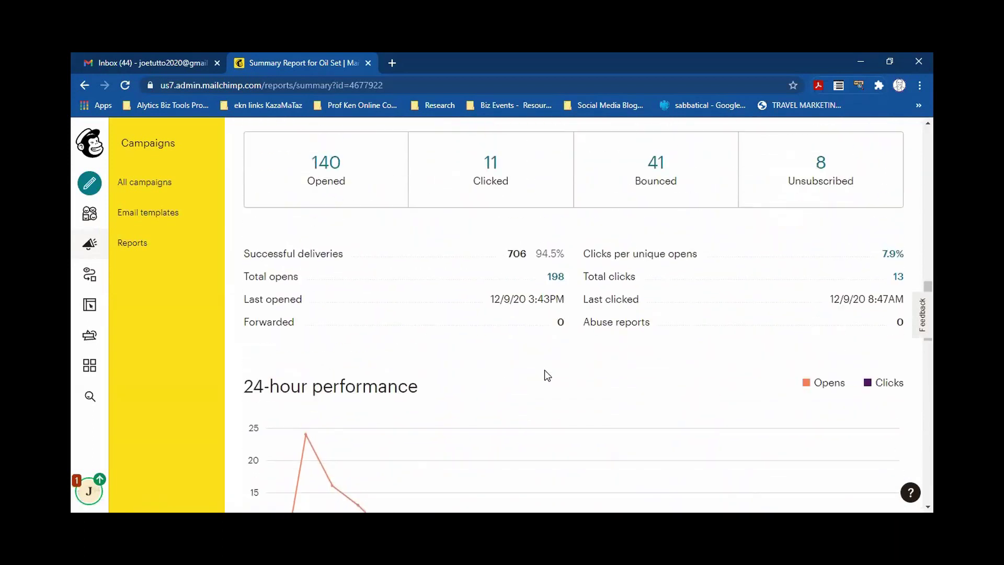
scroll(602, 365, "up", 8)
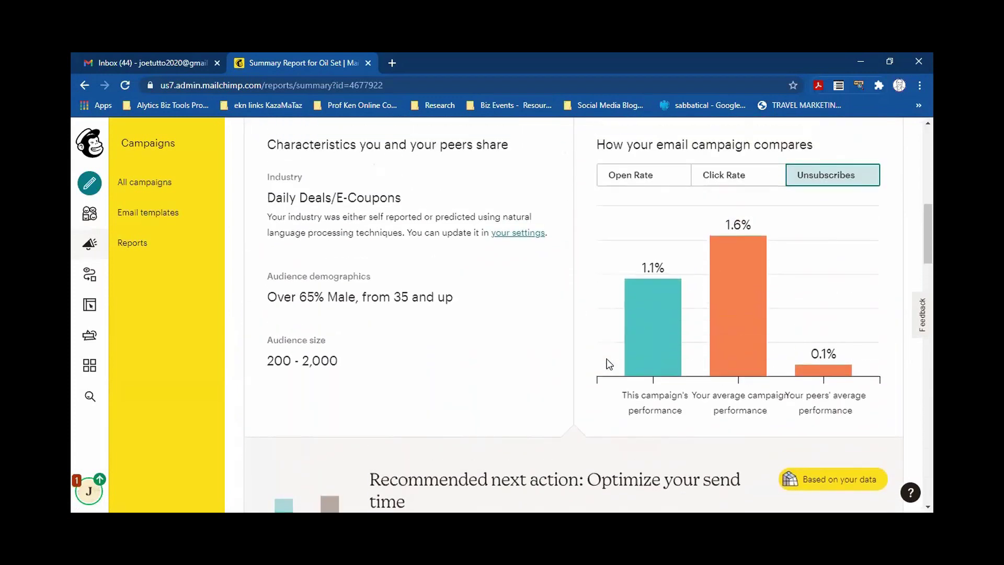
scroll(608, 361, "up", 7)
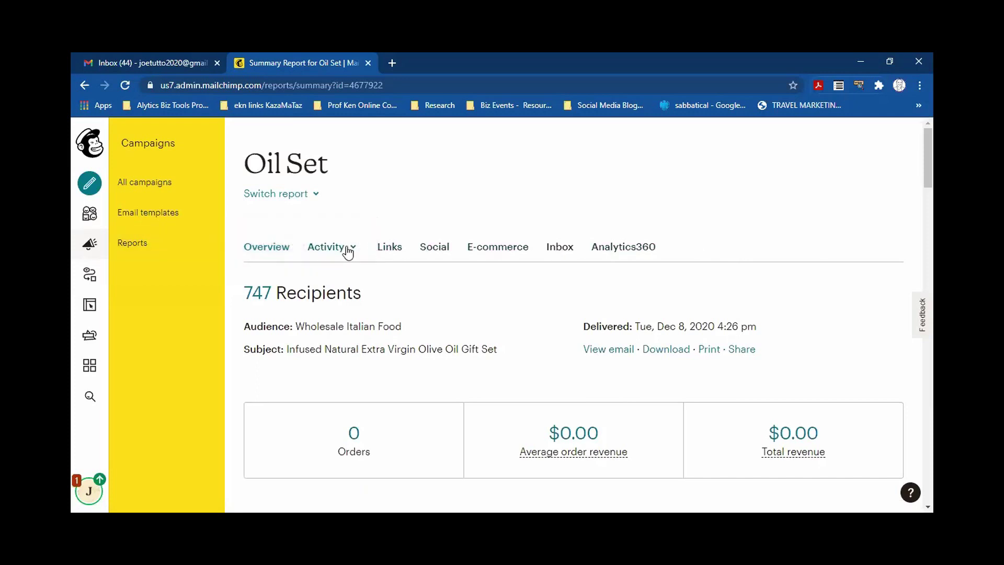
left_click(348, 251)
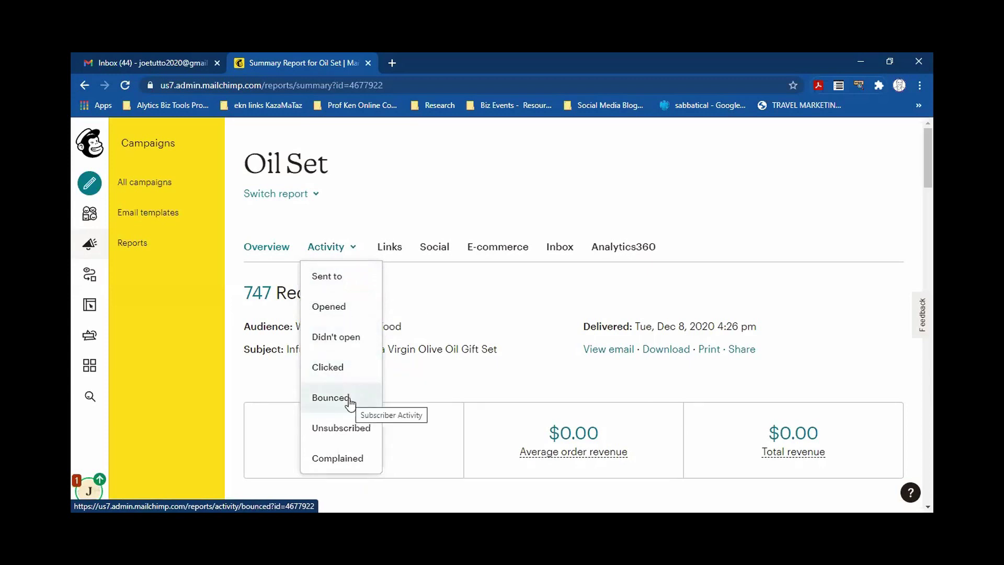
left_click(366, 400)
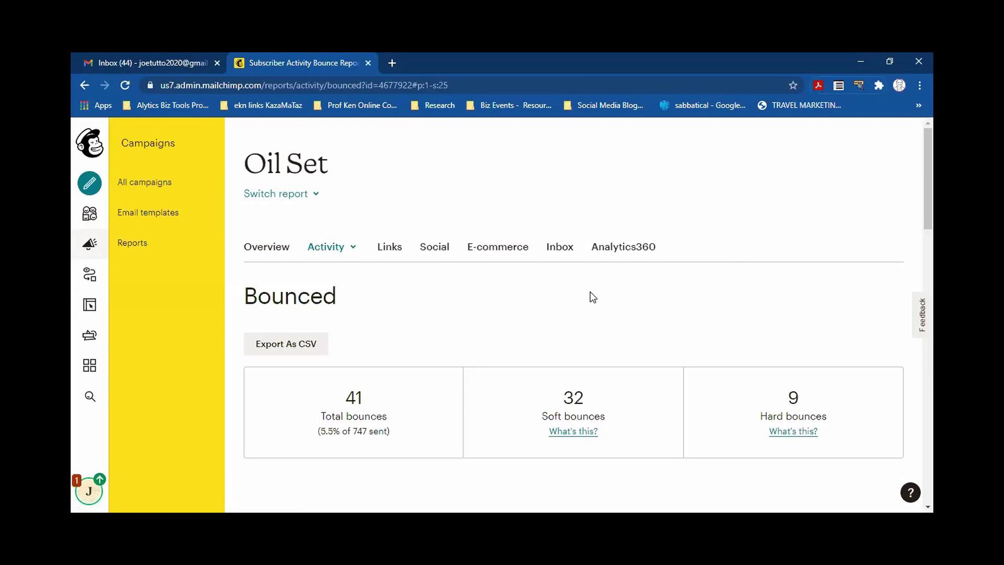
Examine the soft and hard bounce totals and the list of bounced subscribers with their bounce types.
scroll(590, 293, "down", 1)
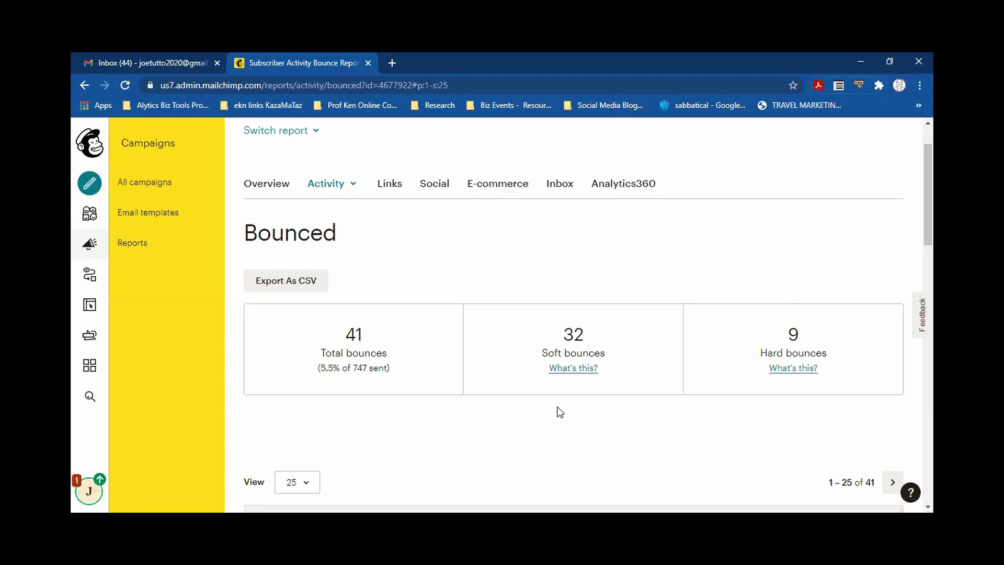
scroll(481, 366, "down", 2)
scroll(473, 348, "up", 1)
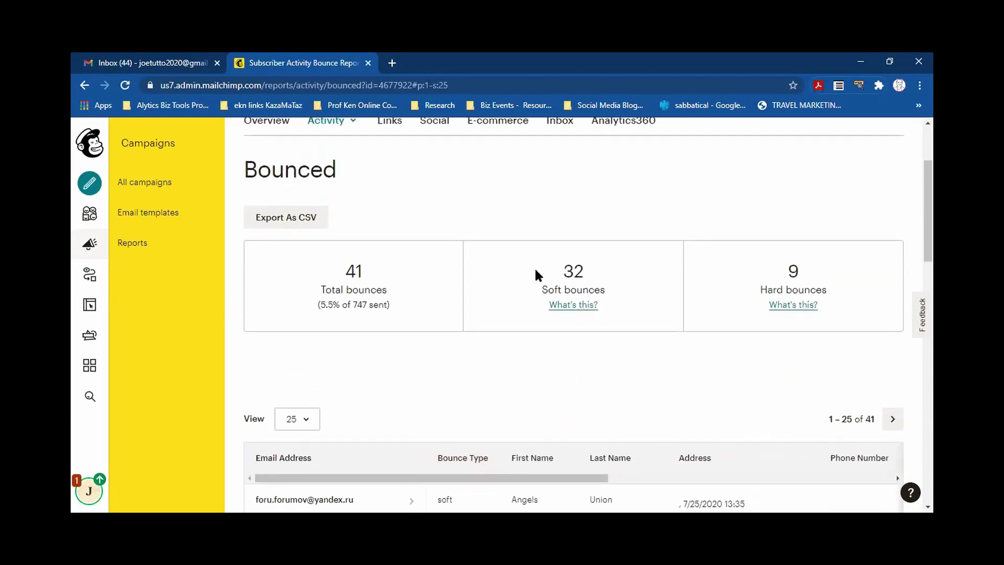
scroll(481, 351, "down", 1)
scroll(420, 293, "down", 5)
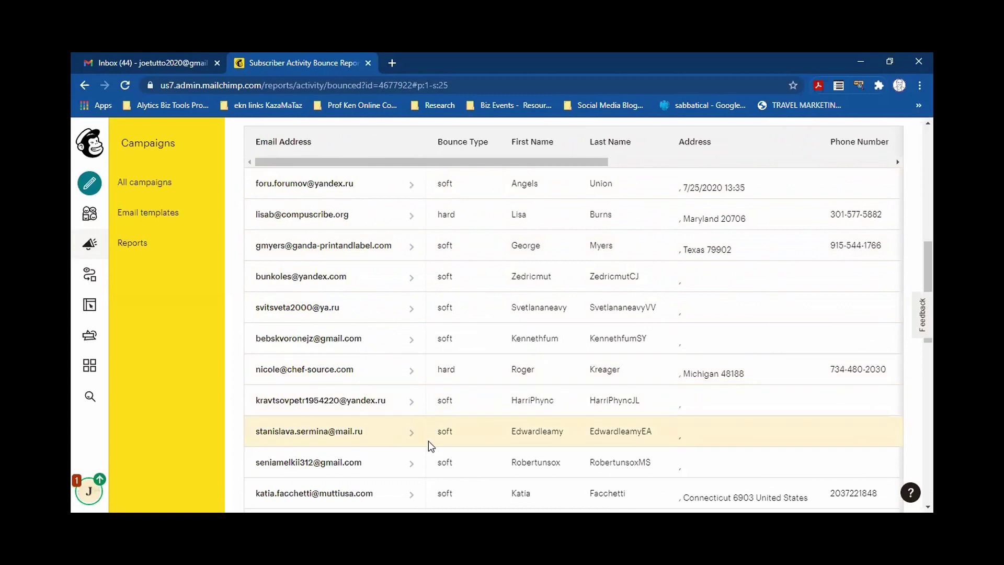
scroll(523, 322, "up", 3)
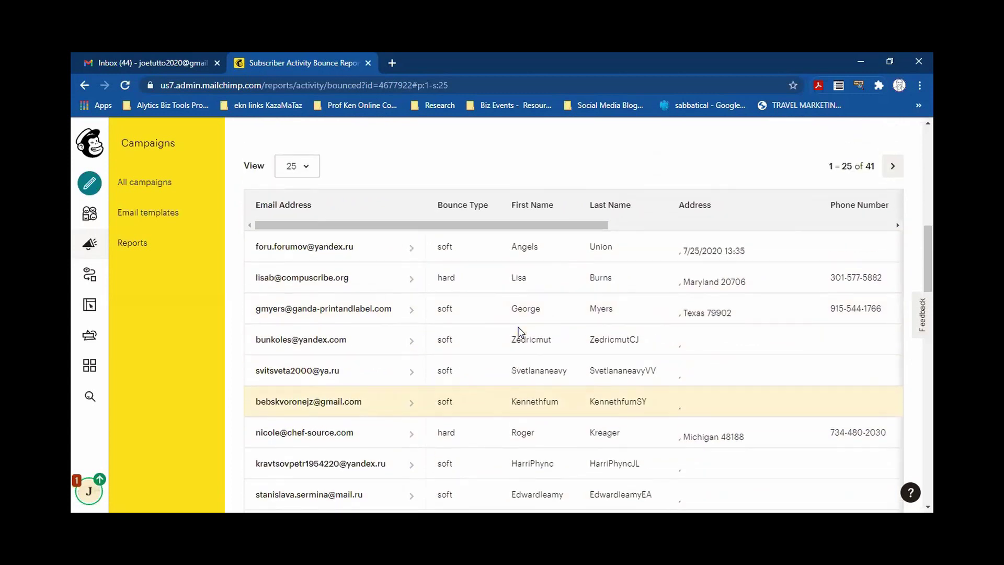
scroll(450, 350, "down", 2)
scroll(448, 376, "up", 6)
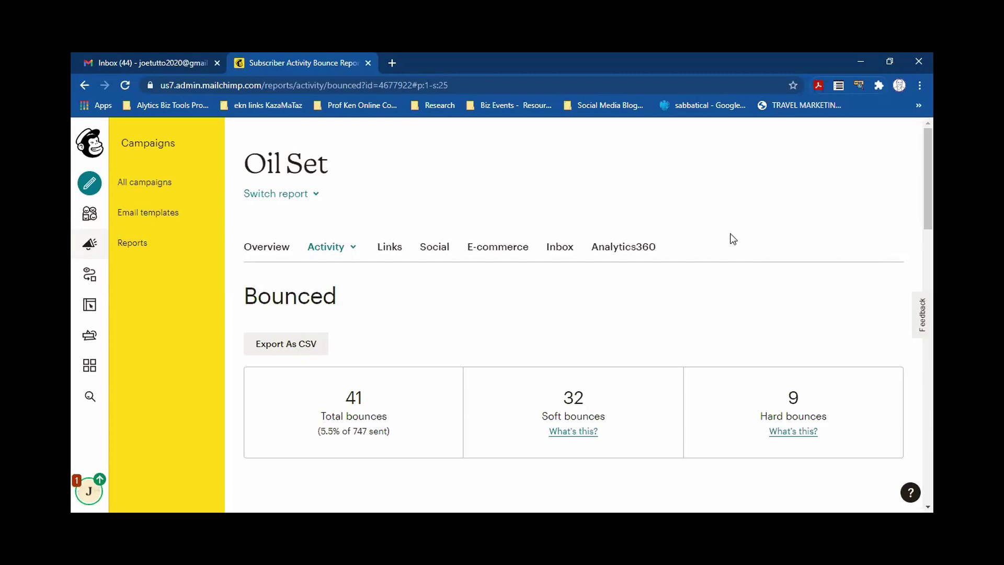
Check the Oil Set campaign's Unsubscribed activity report with its unsubscribe reasons, and its abuse complaints.
scroll(730, 234, "down", 1)
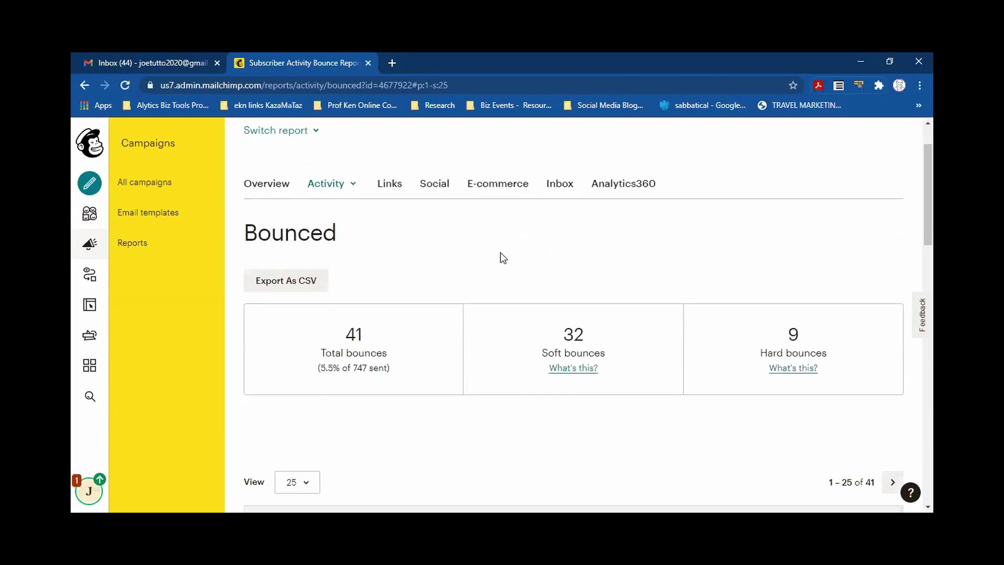
left_click(353, 189)
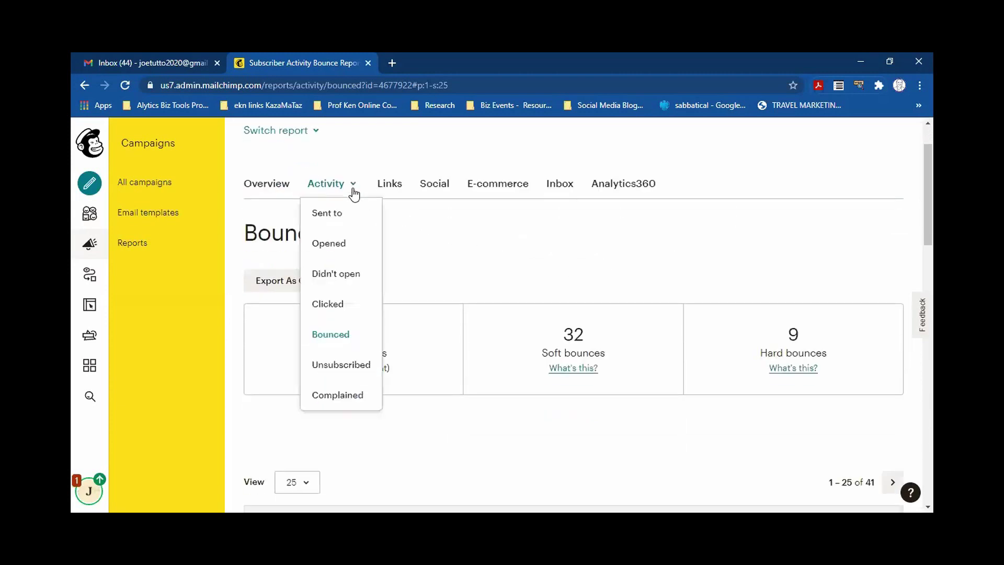
left_click(341, 368)
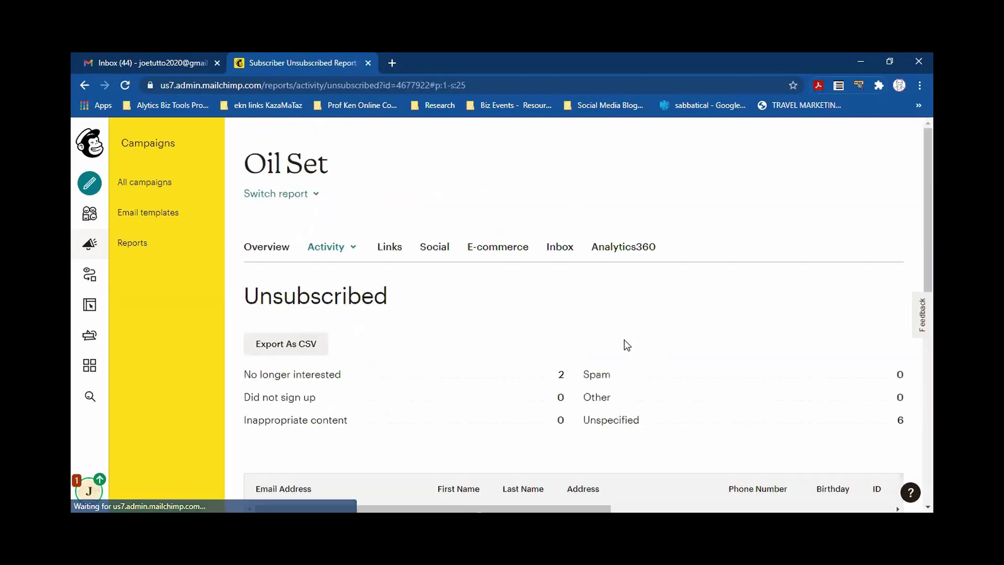
scroll(638, 341, "down", 1)
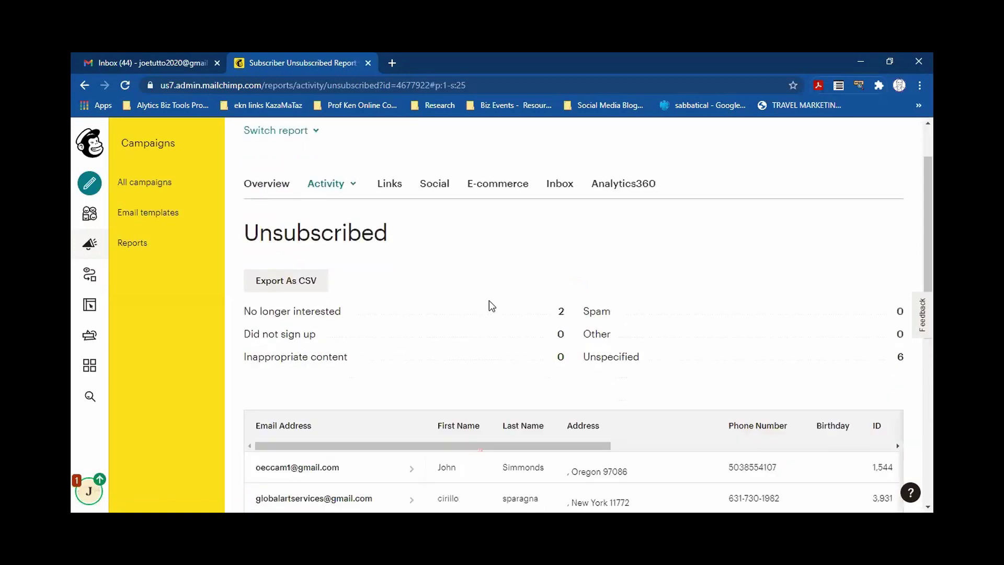
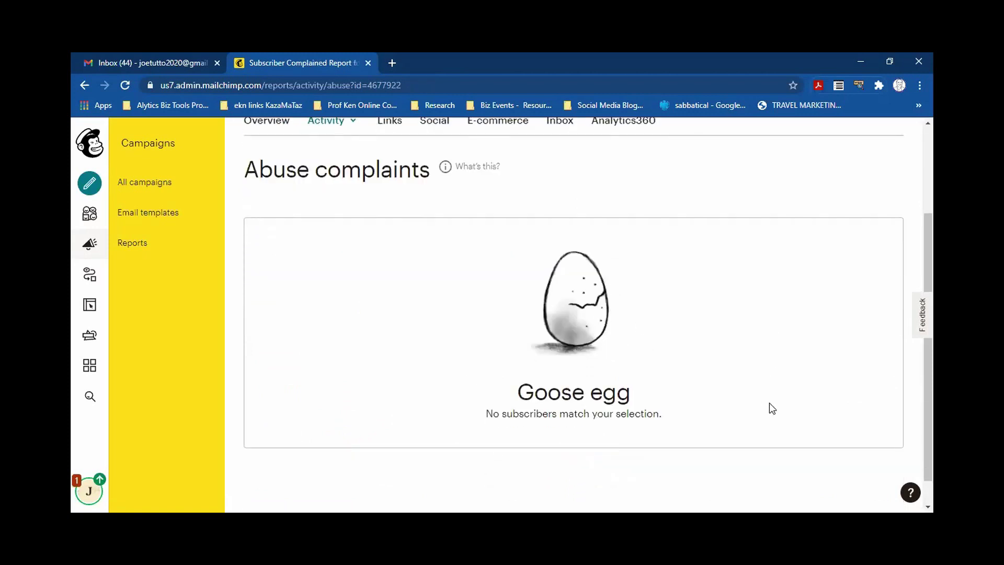
scroll(724, 360, "up", 1)
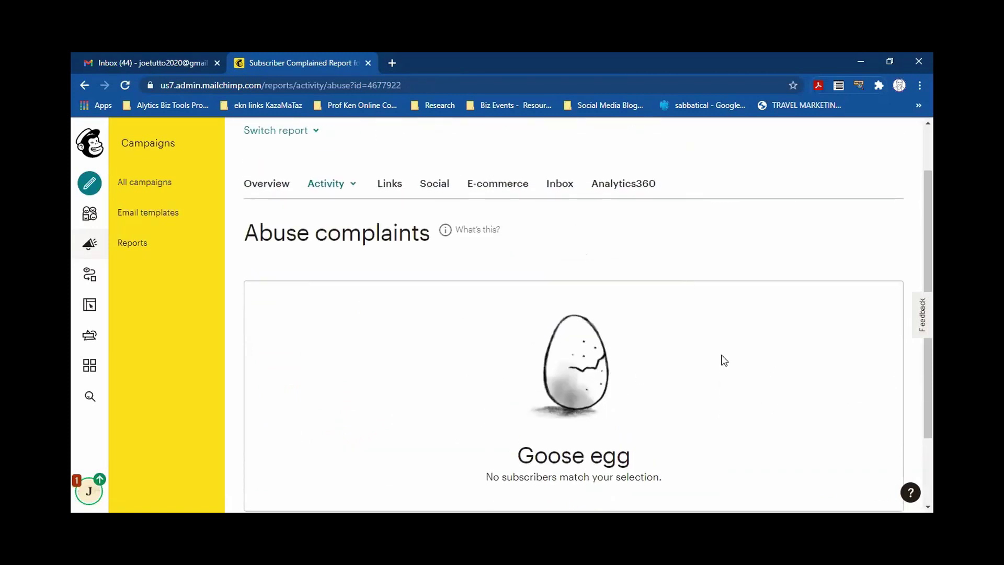
Return from the abuse complaints to the Oil Set campaign's overview report and review its recipient, delivery and revenue summary.
scroll(724, 360, "up", 1)
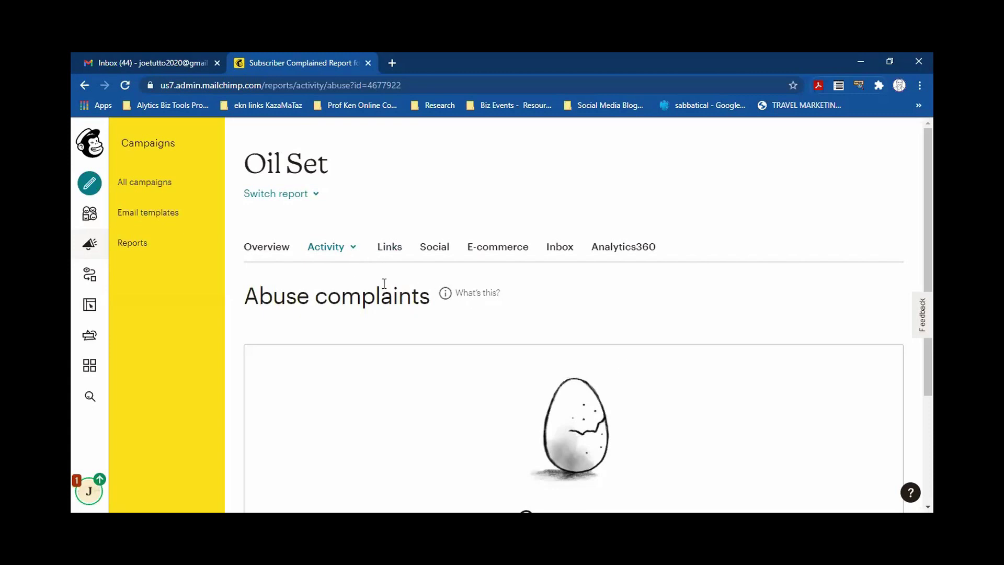
scroll(380, 299, "down", 1)
scroll(381, 303, "up", 1)
left_click(346, 247)
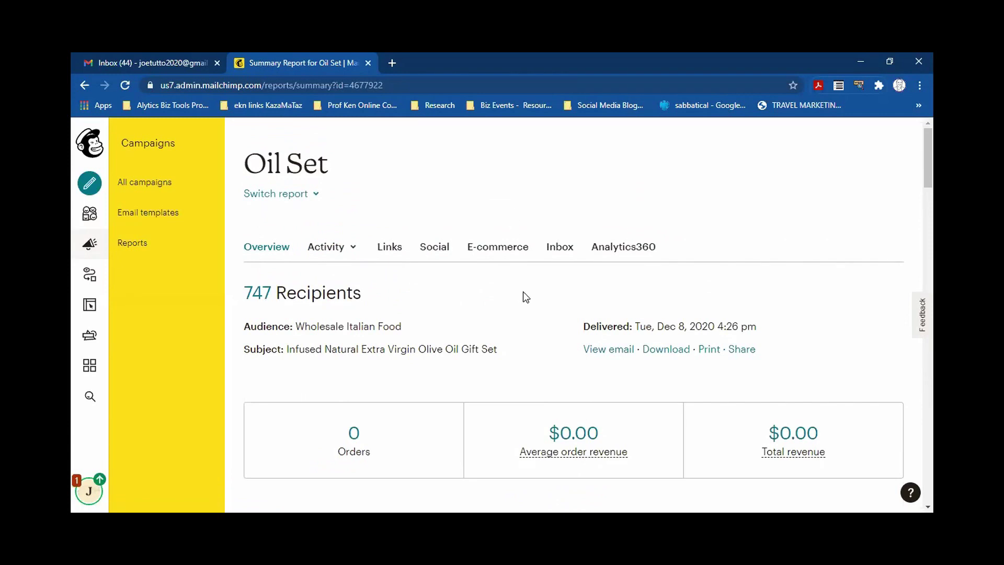
scroll(526, 297, "down", 1)
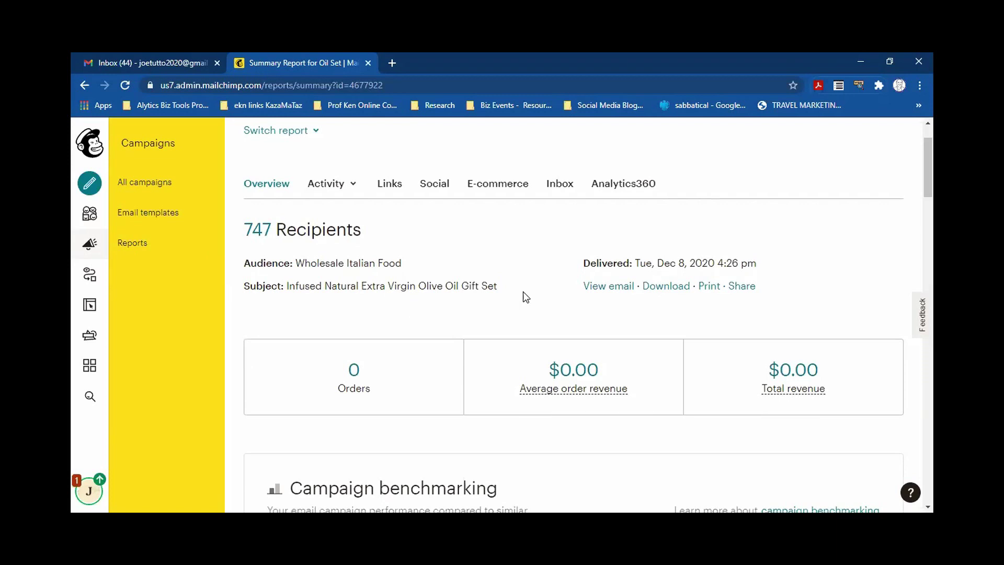
scroll(507, 302, "down", 1)
scroll(504, 297, "up", 2)
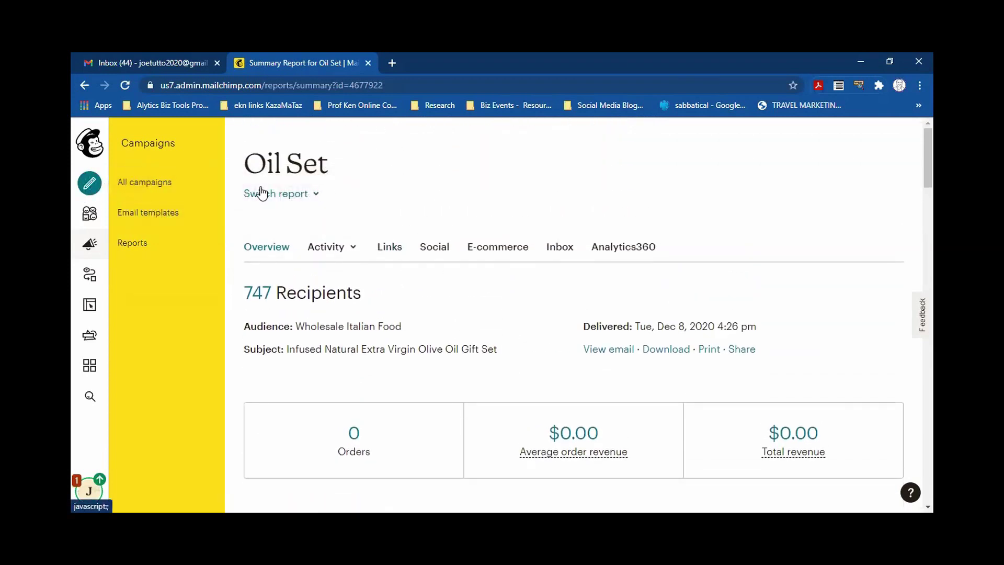
Start creating a new campaign and read through the available campaign types, from Email and Customer Journey down to Postcard.
left_click(90, 184)
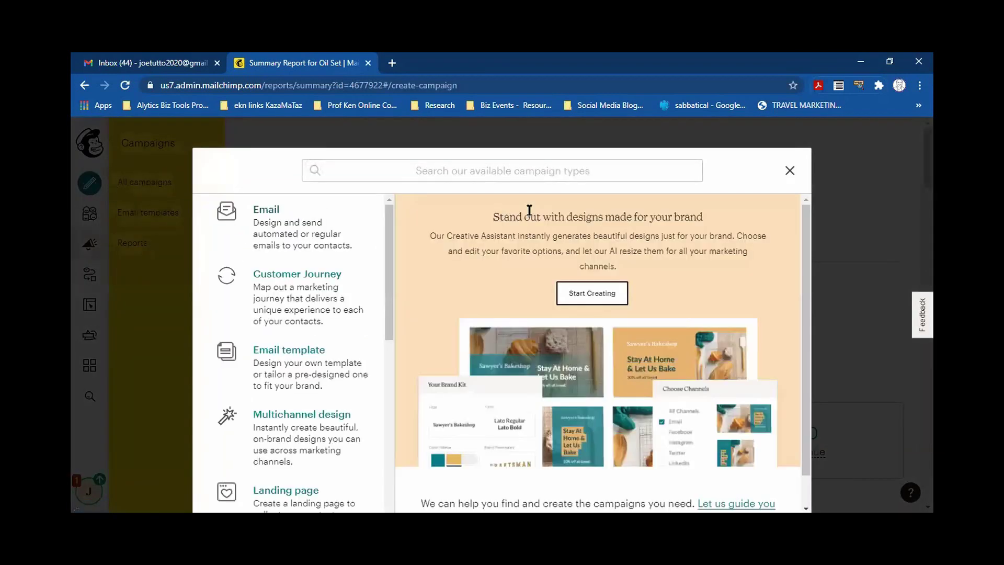
scroll(337, 248, "down", 1)
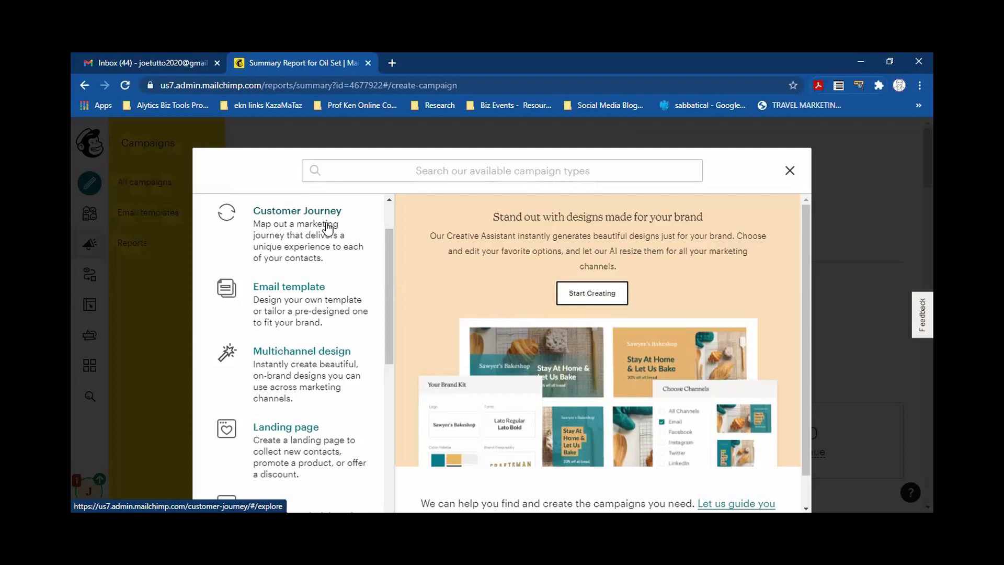
left_click(328, 227)
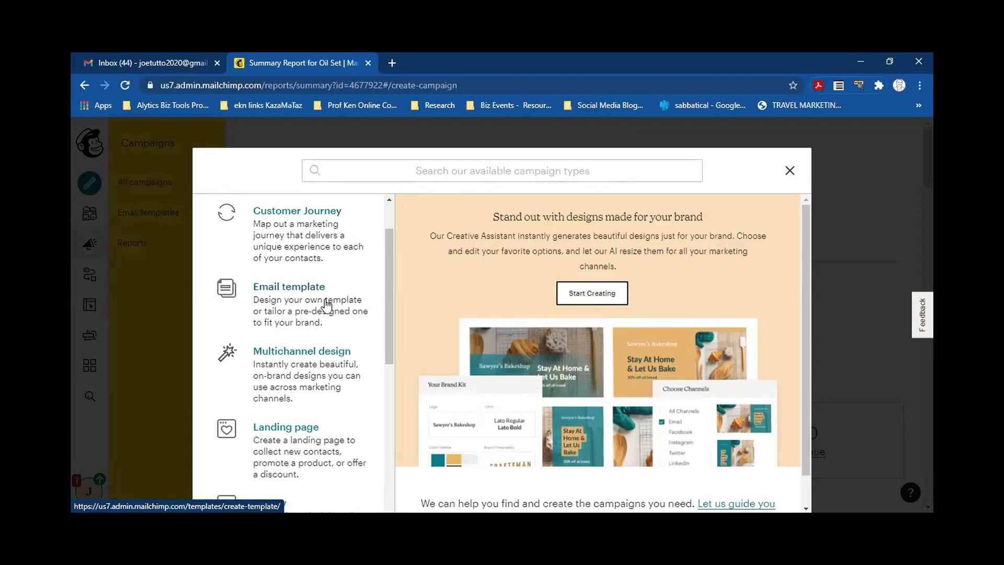
scroll(328, 307, "down", 1)
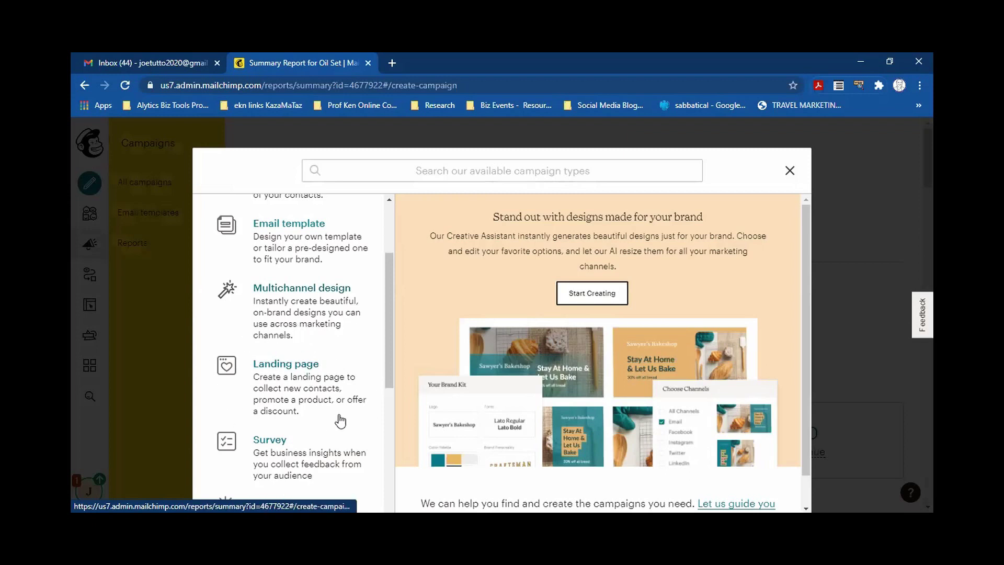
scroll(337, 416, "down", 2)
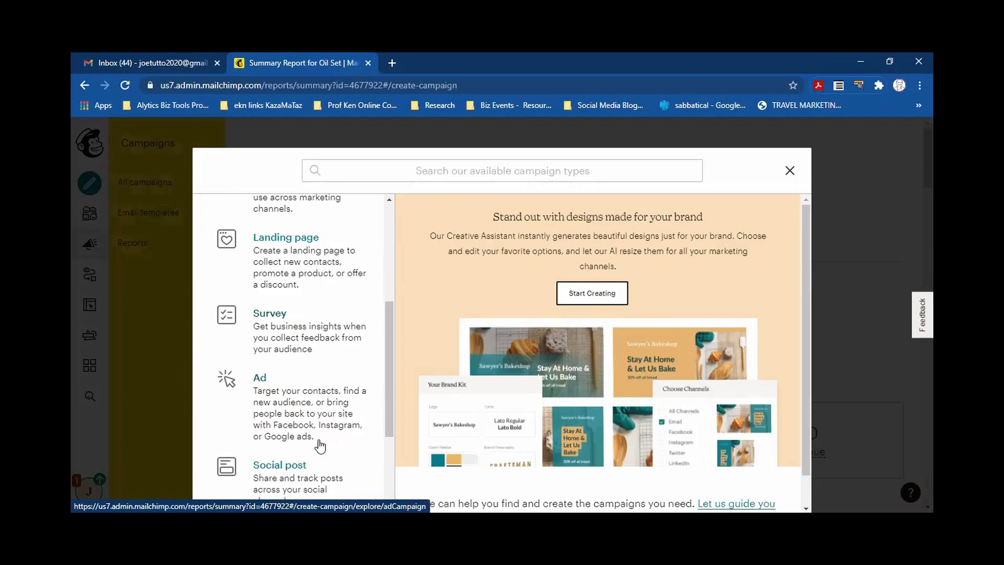
scroll(333, 408, "down", 1)
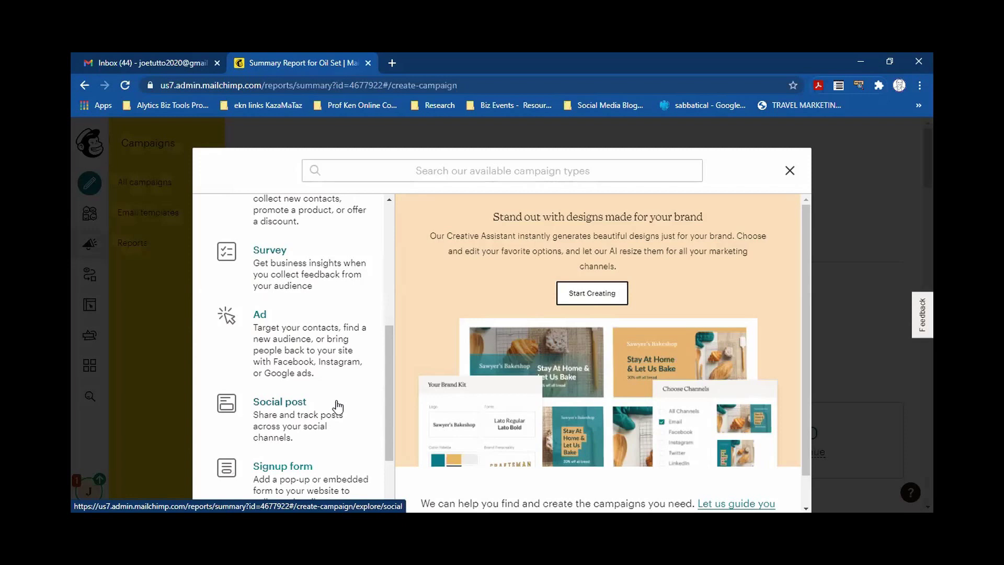
scroll(338, 406, "down", 2)
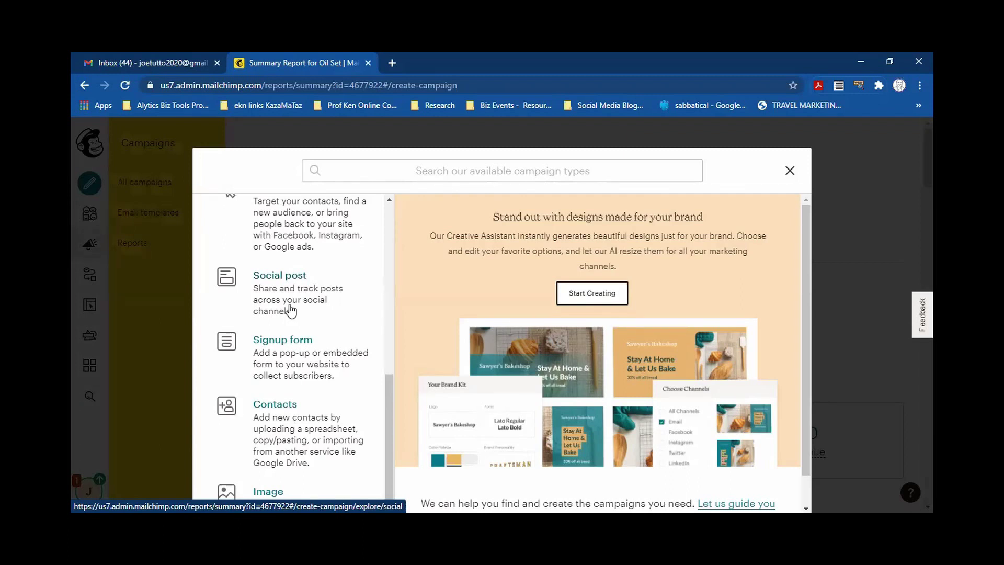
scroll(306, 350, "down", 1)
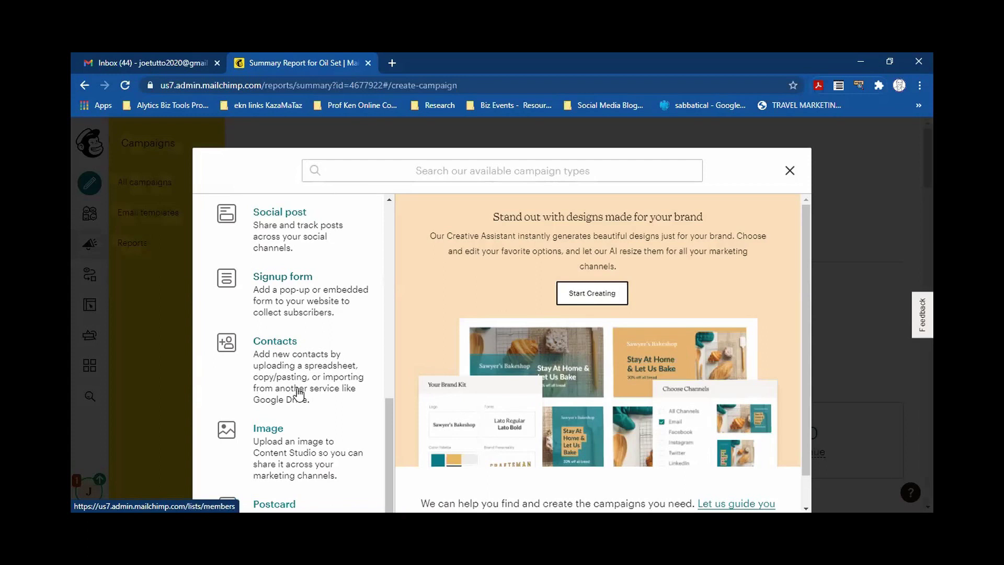
scroll(310, 407, "down", 1)
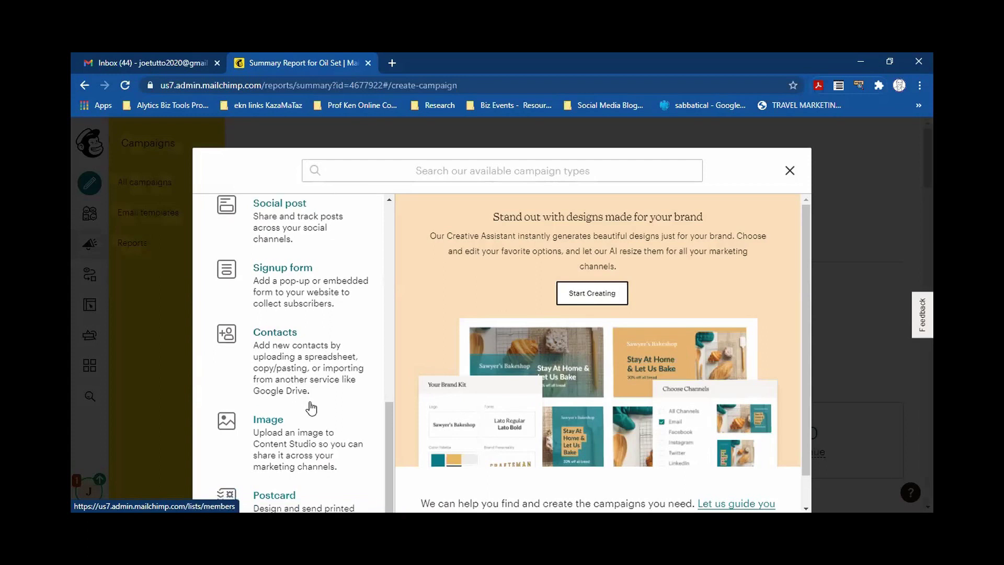
scroll(343, 423, "down", 1)
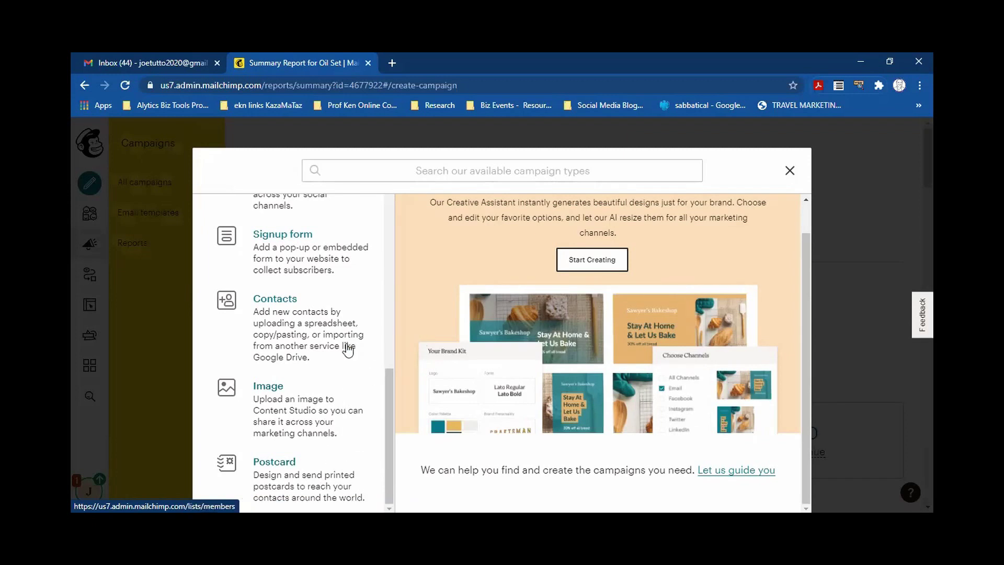
scroll(348, 350, "up", 4)
scroll(348, 350, "up", 5)
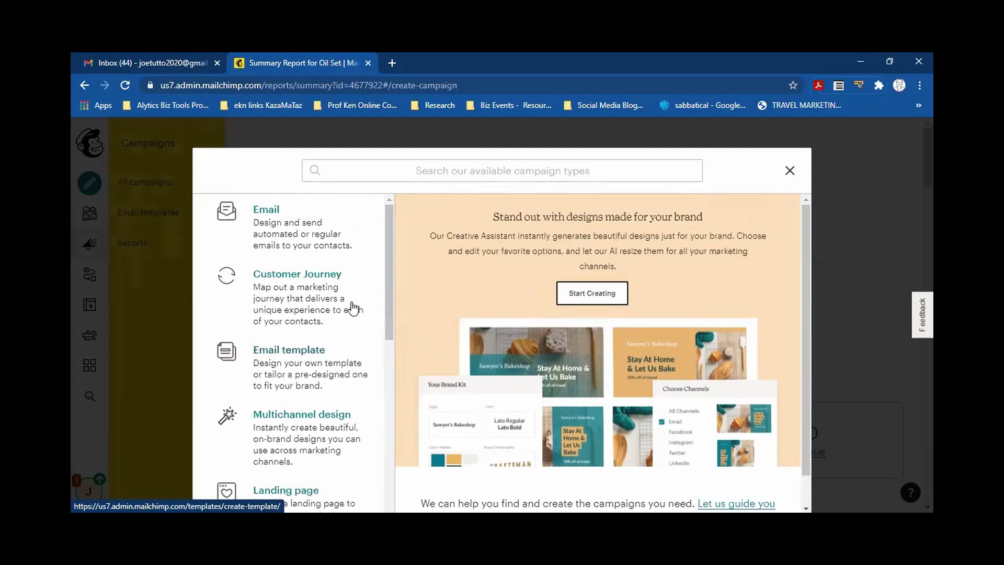
Create a regular email campaign named "New Offer".
left_click(270, 225)
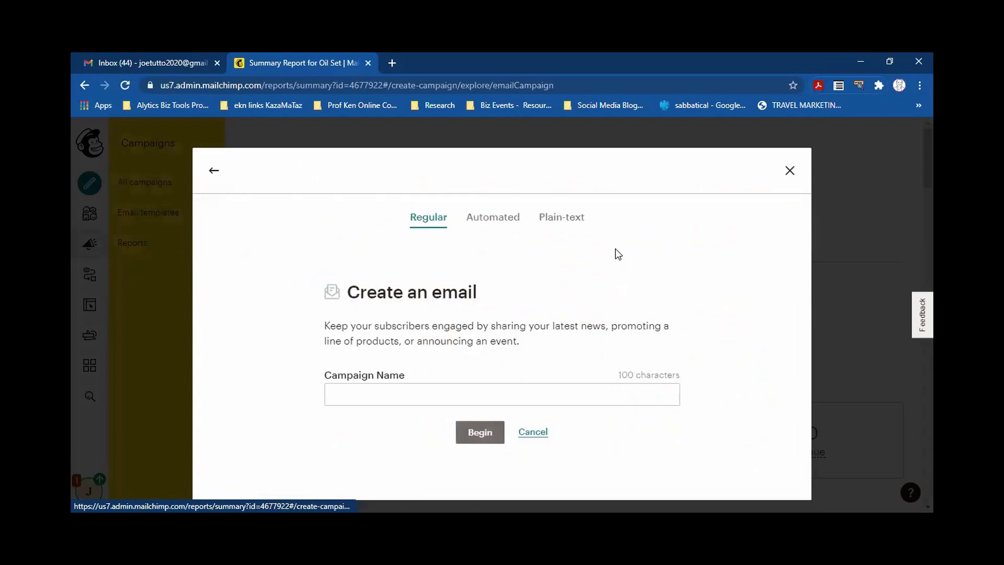
left_click(569, 392)
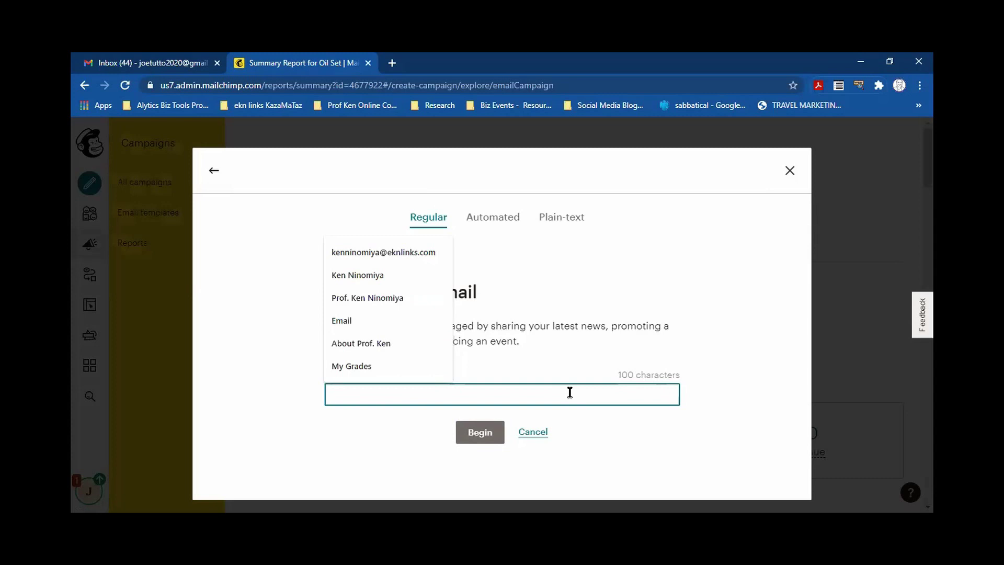
type("New ")
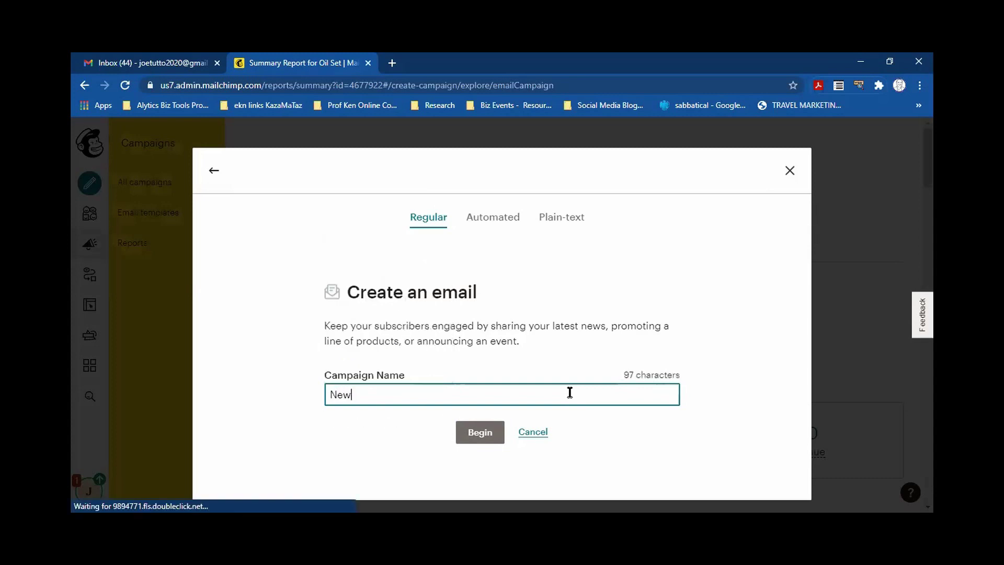
type("Offe")
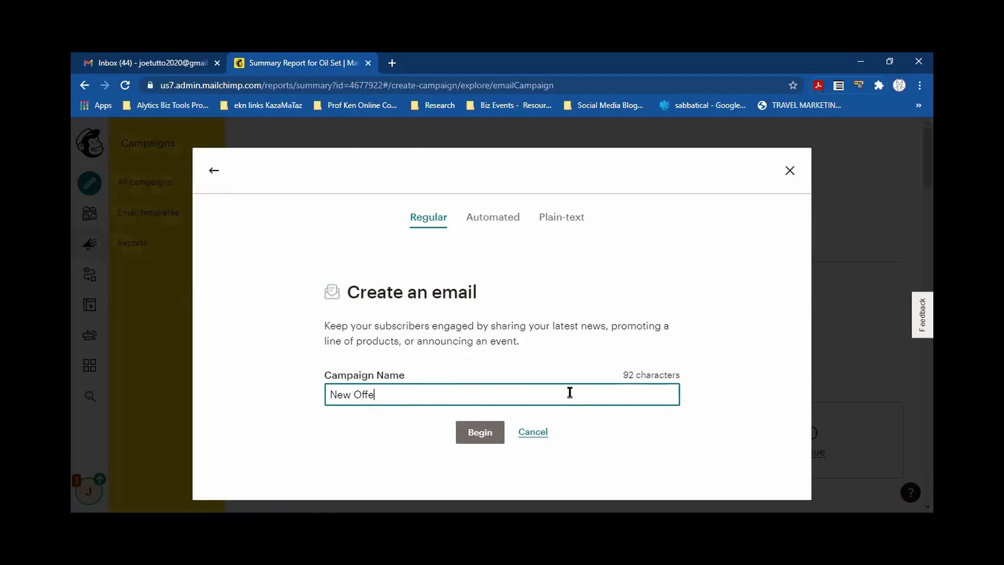
type("r")
left_click(482, 434)
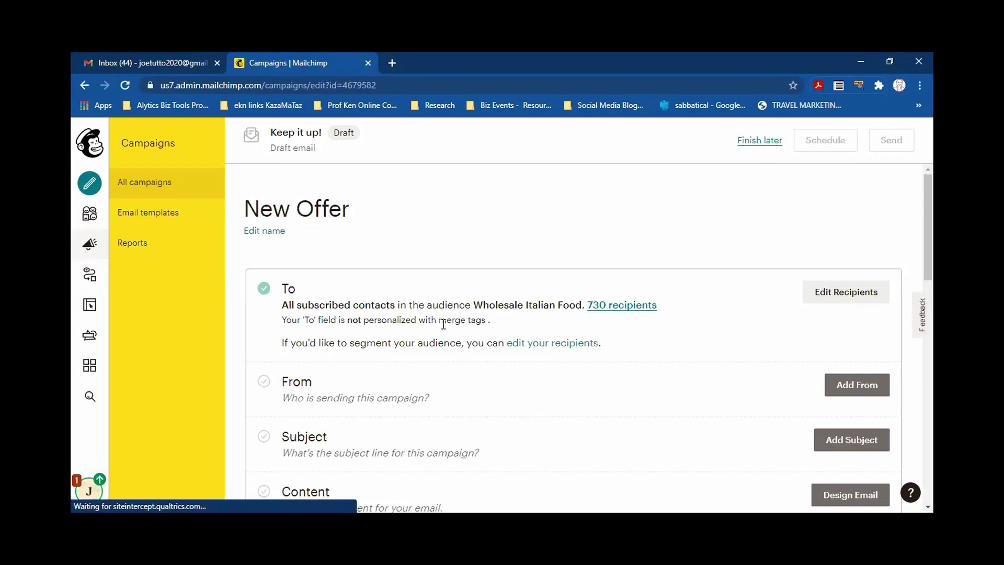
Edit the New Offer campaign's recipients, choosing the Wholesale Italian Food audience and the 2017 Customers tag.
scroll(556, 309, "down", 1)
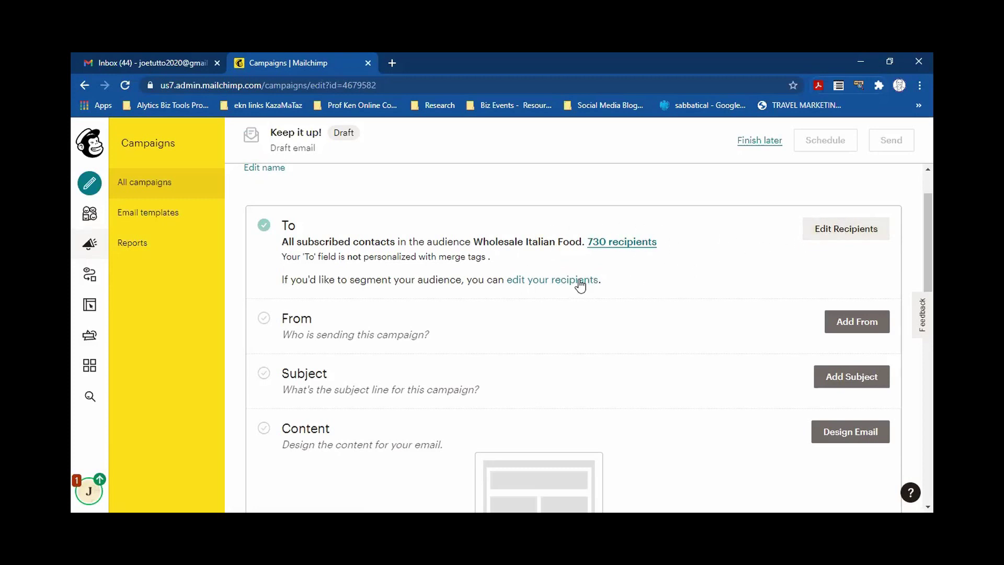
scroll(657, 368, "up", 2)
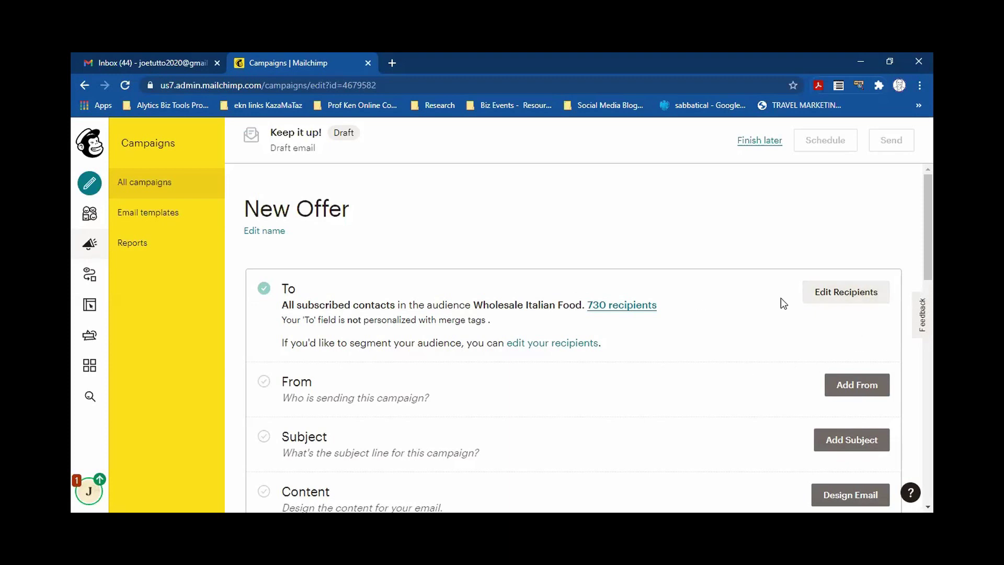
left_click(840, 298)
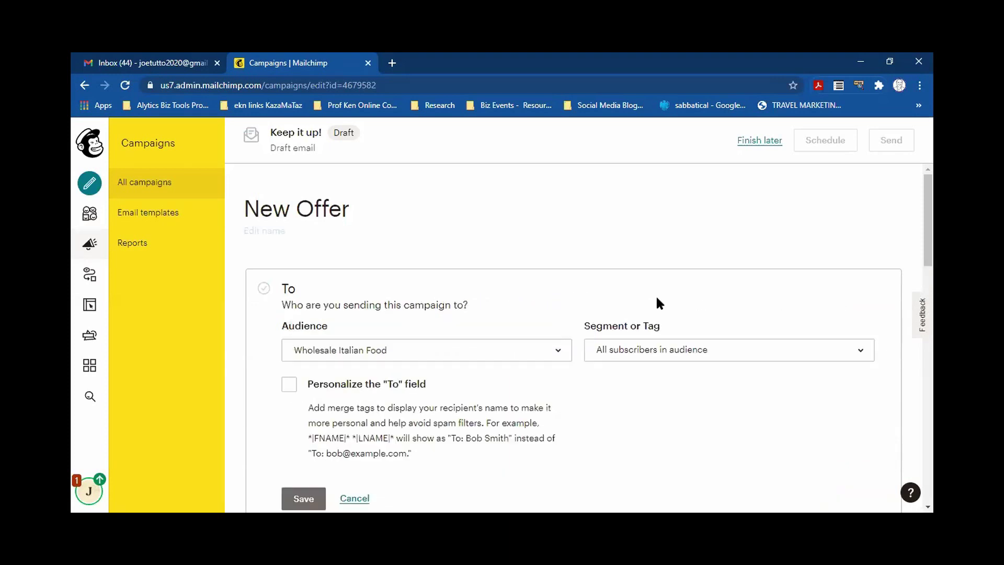
scroll(554, 314, "down", 1)
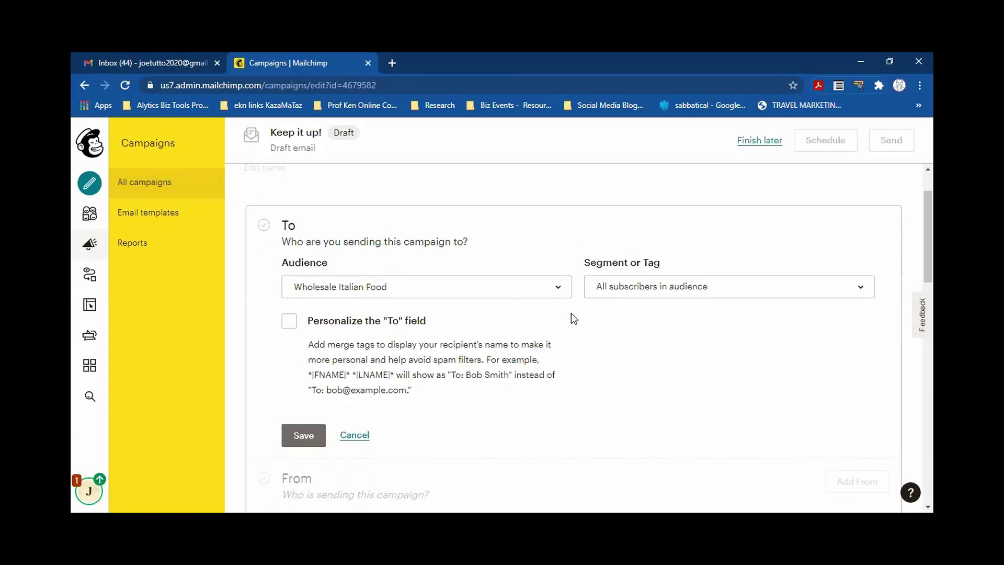
left_click(563, 293)
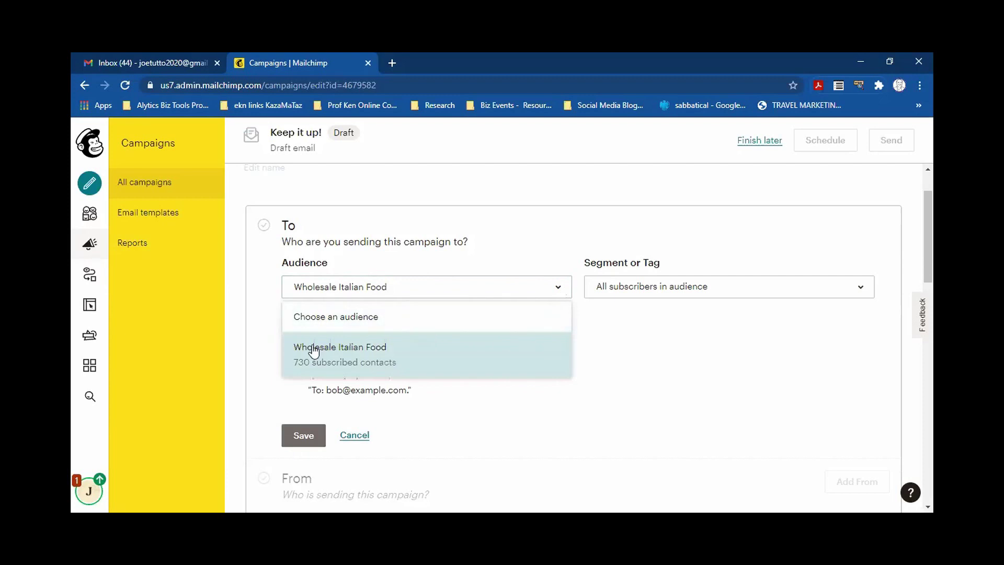
left_click(373, 353)
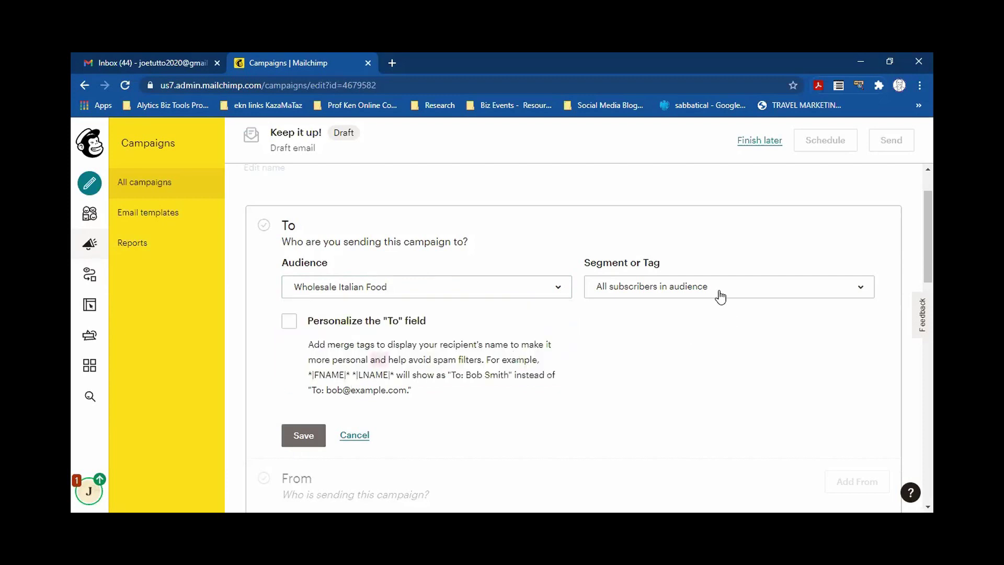
left_click(720, 297)
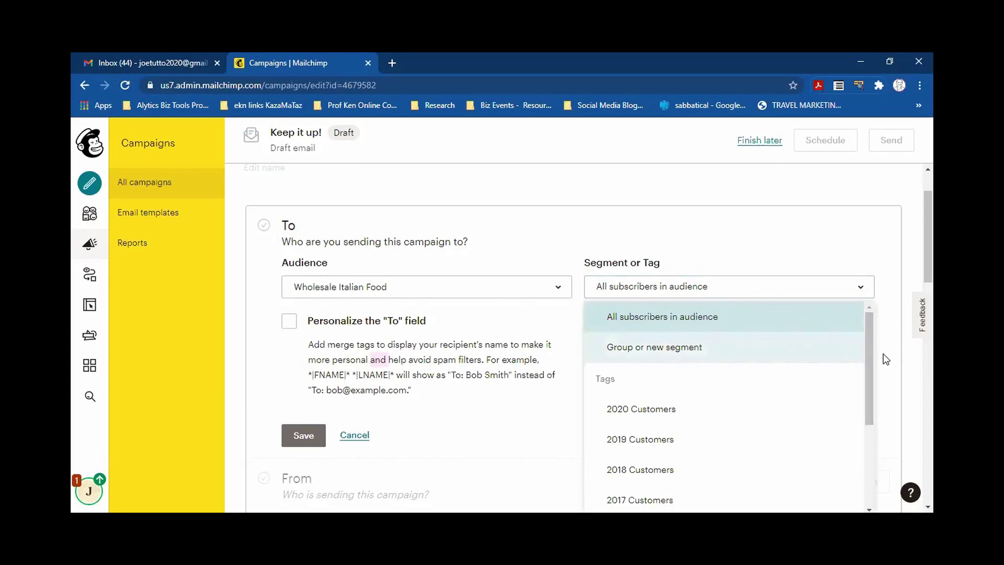
scroll(888, 352, "down", 3)
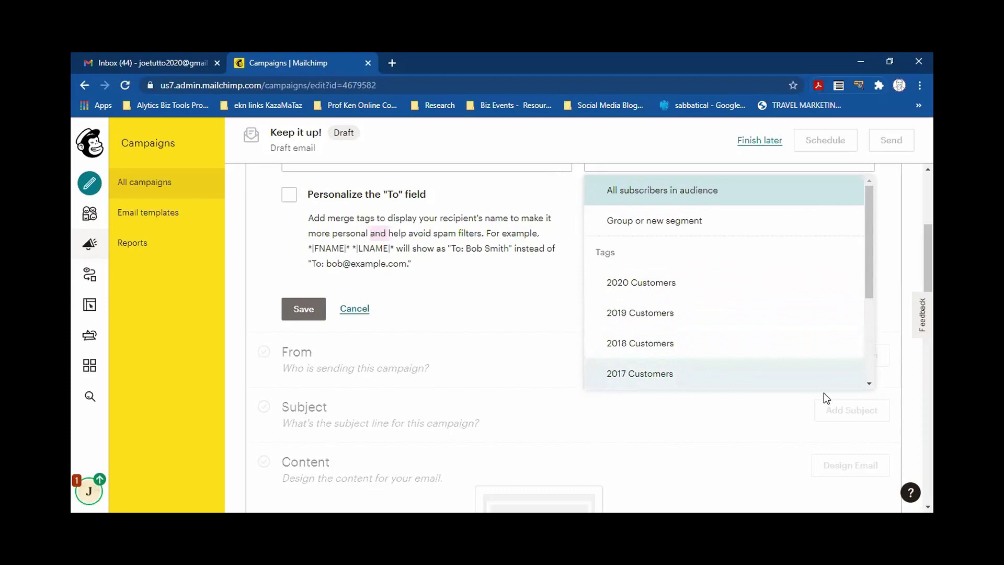
left_click(619, 374)
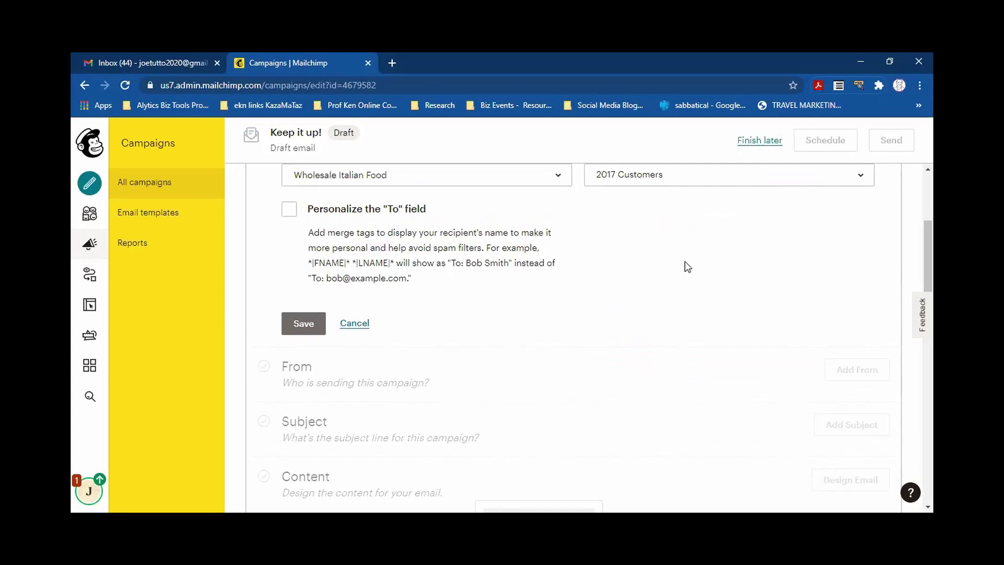
Personalize the "To" field with the *|FNAME|* merge tag and save the campaign's recipient settings.
scroll(704, 261, "up", 1)
scroll(607, 285, "up", 1)
scroll(580, 290, "down", 2)
left_click(288, 209)
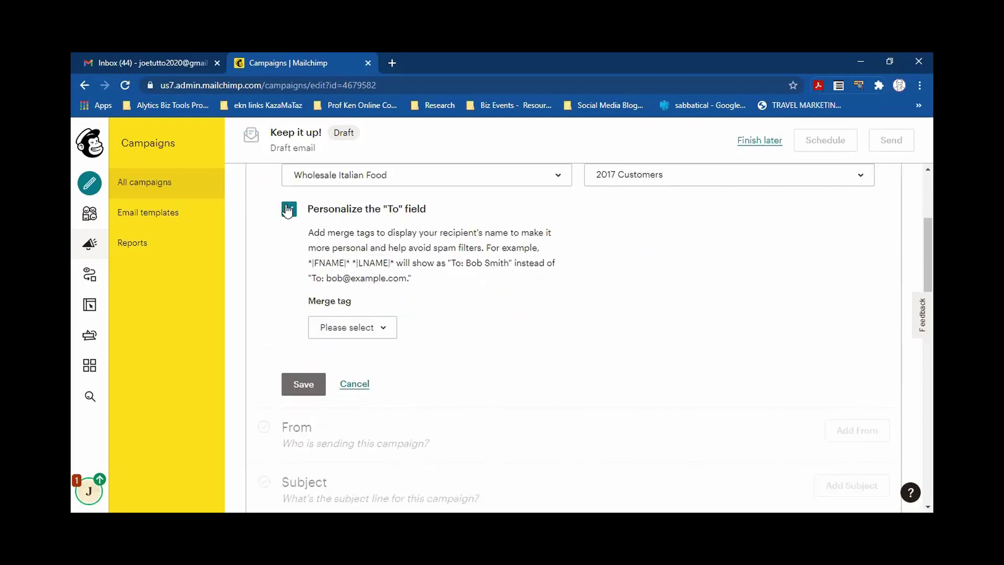
left_click(379, 328)
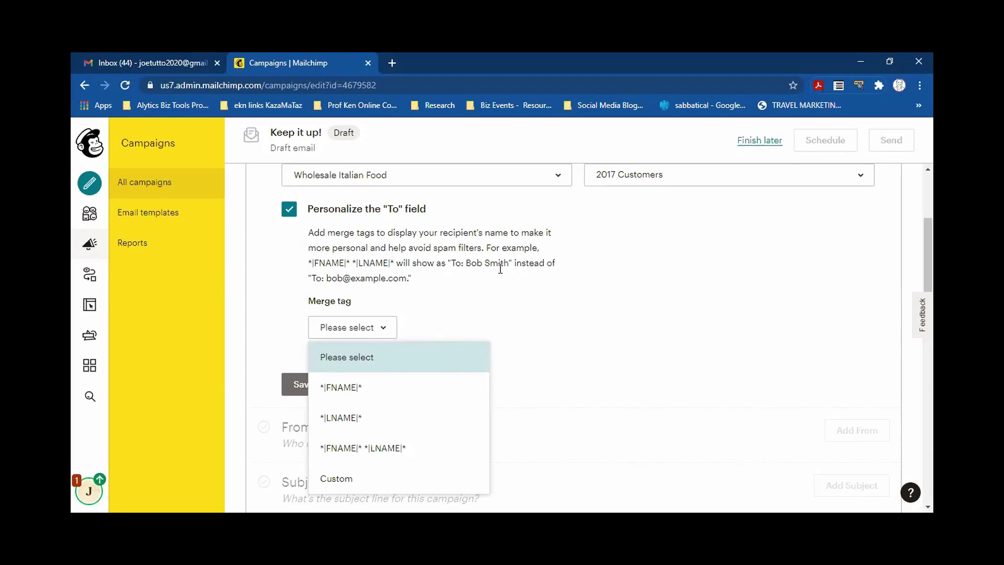
scroll(523, 329, "down", 1)
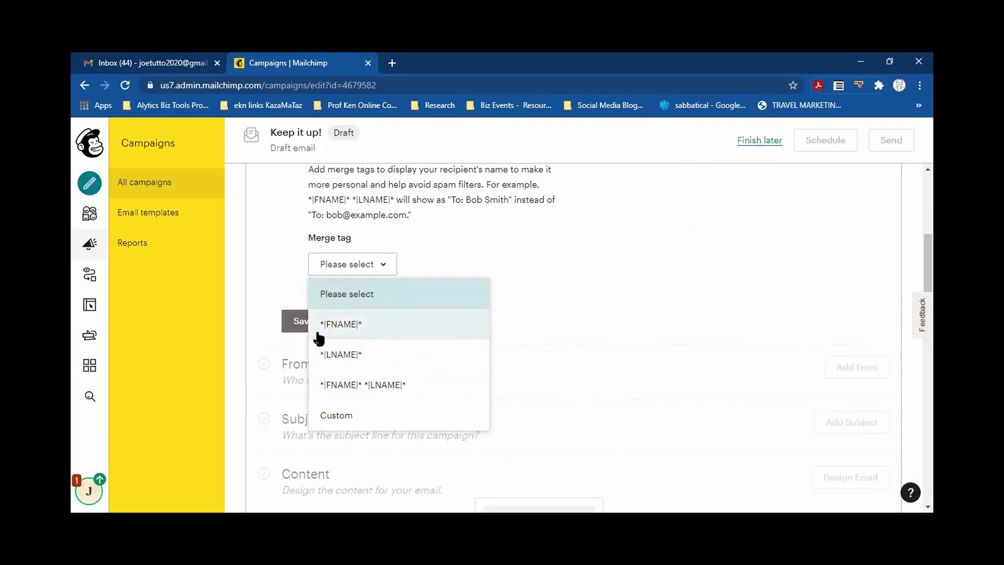
left_click(348, 327)
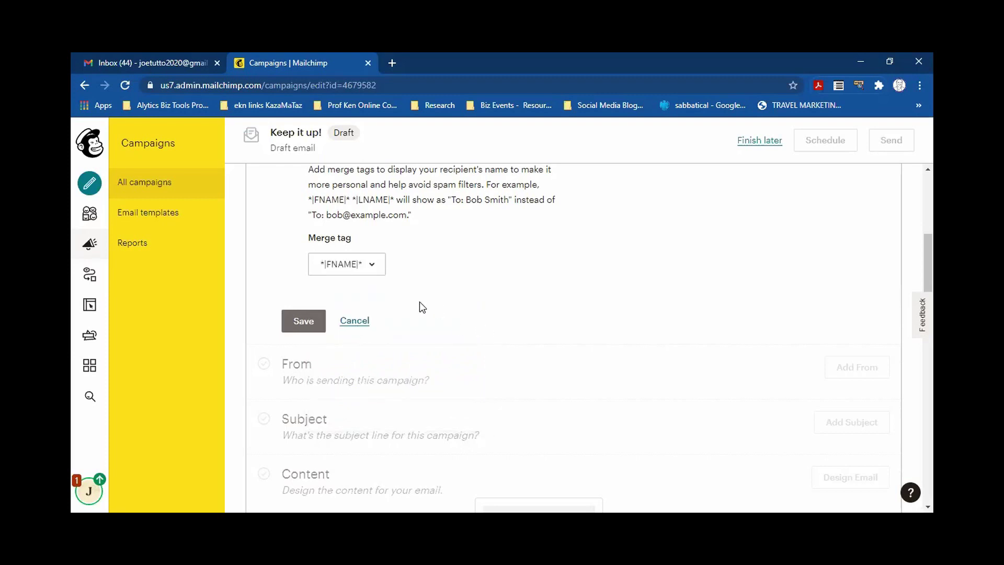
scroll(427, 310, "up", 1)
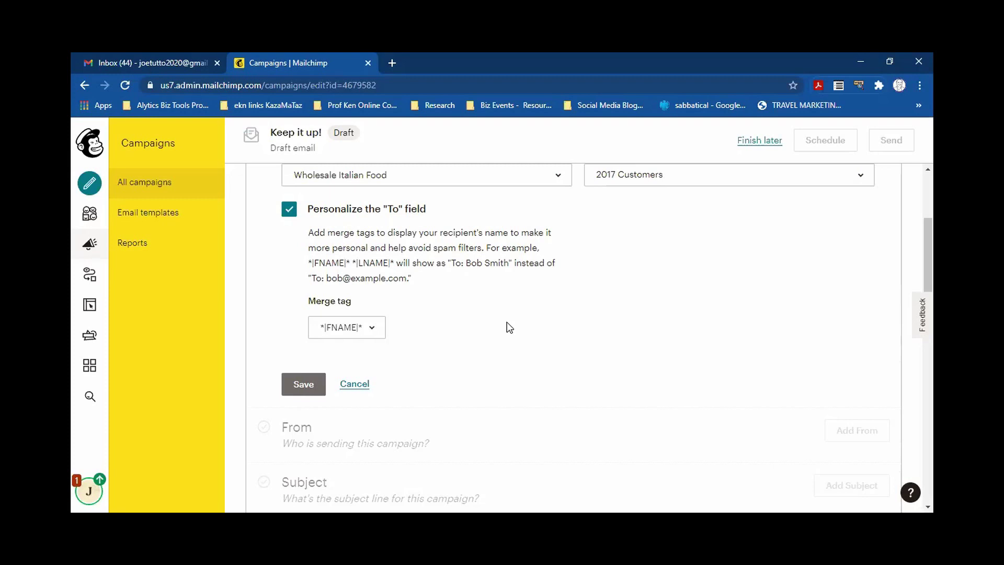
scroll(507, 328, "down", 1)
left_click(303, 321)
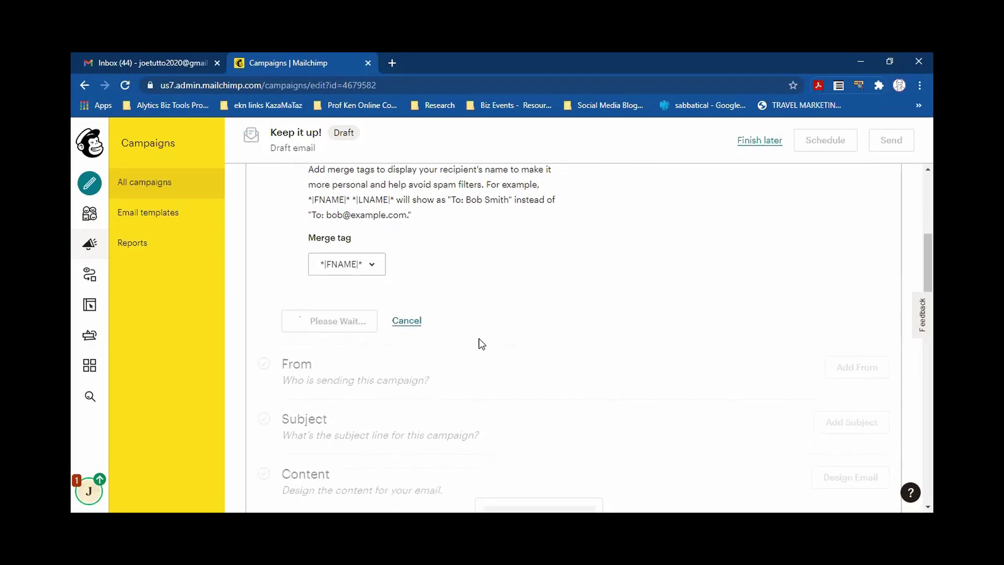
Turn off personalization of the "To" field in the New Offer campaign's recipients and save.
scroll(696, 358, "up", 4)
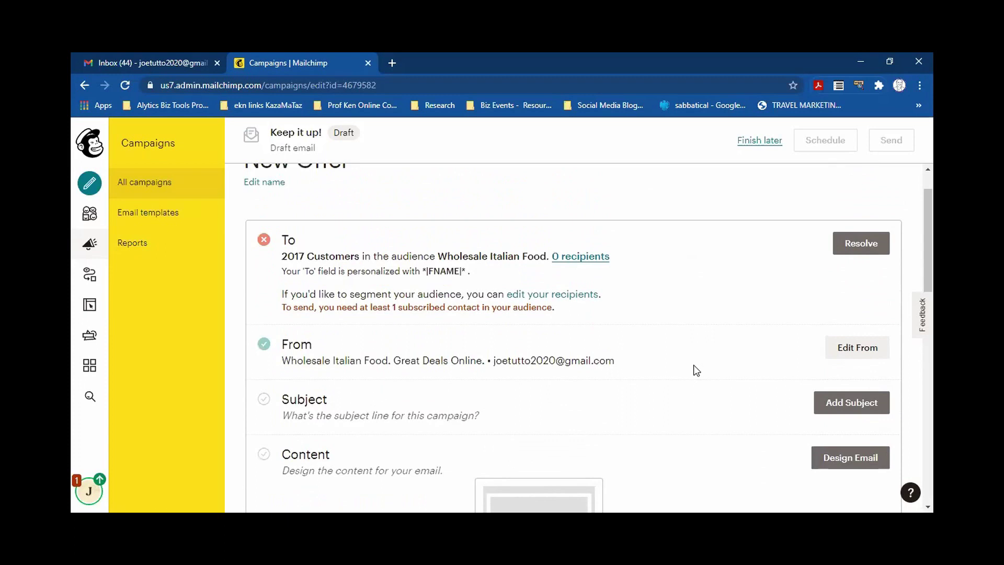
scroll(659, 372, "up", 1)
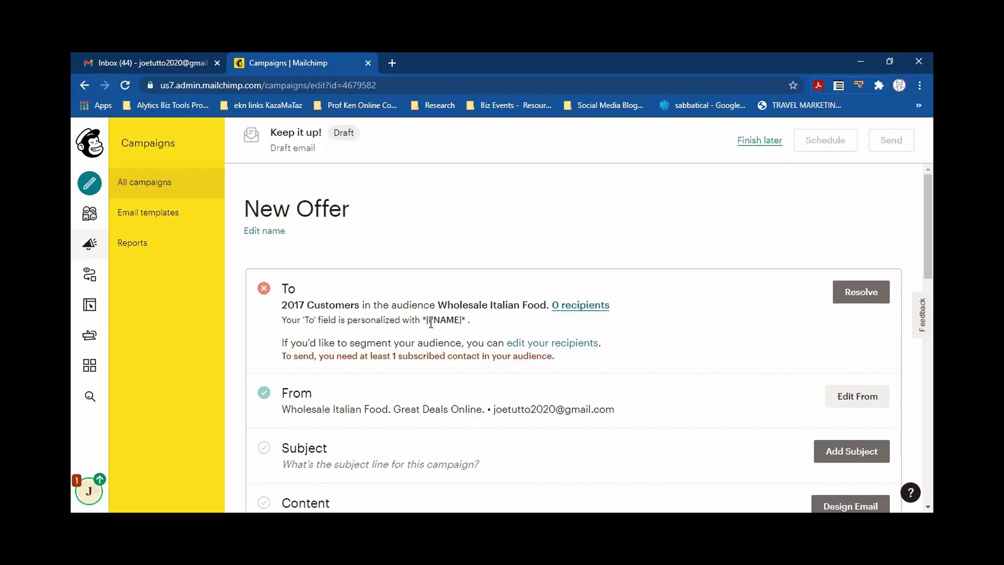
left_click(856, 293)
scroll(743, 348, "down", 3)
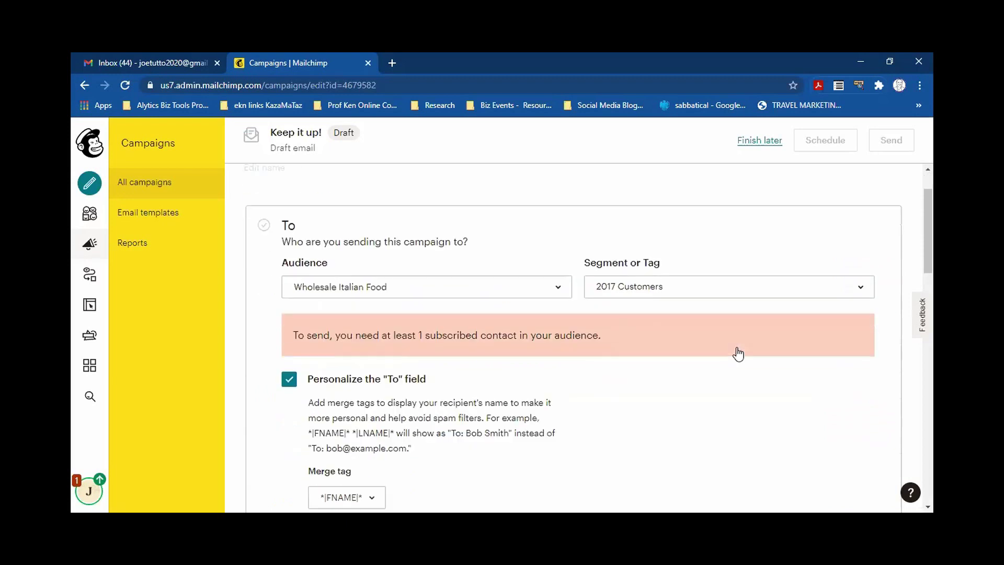
left_click(299, 316)
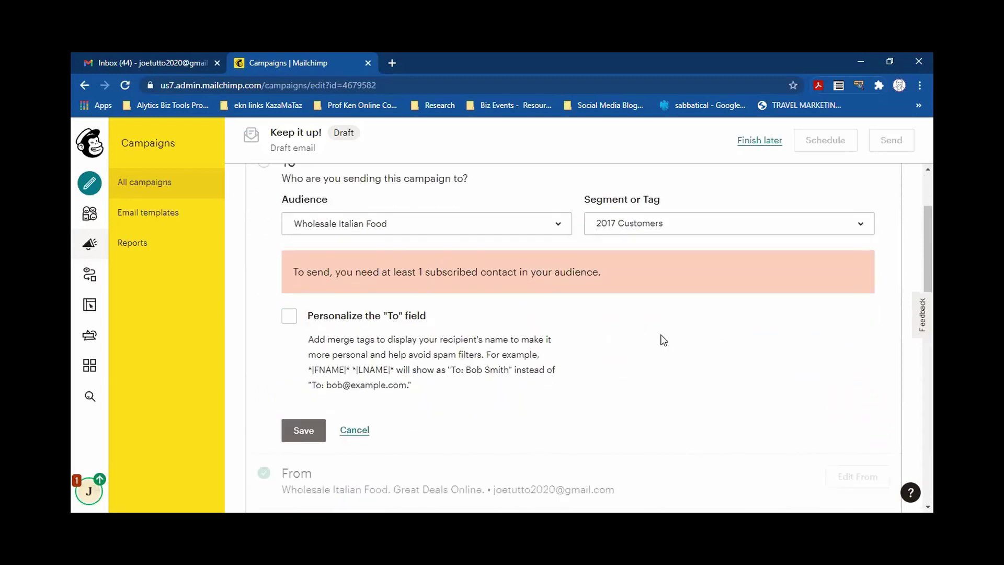
scroll(664, 341, "down", 1)
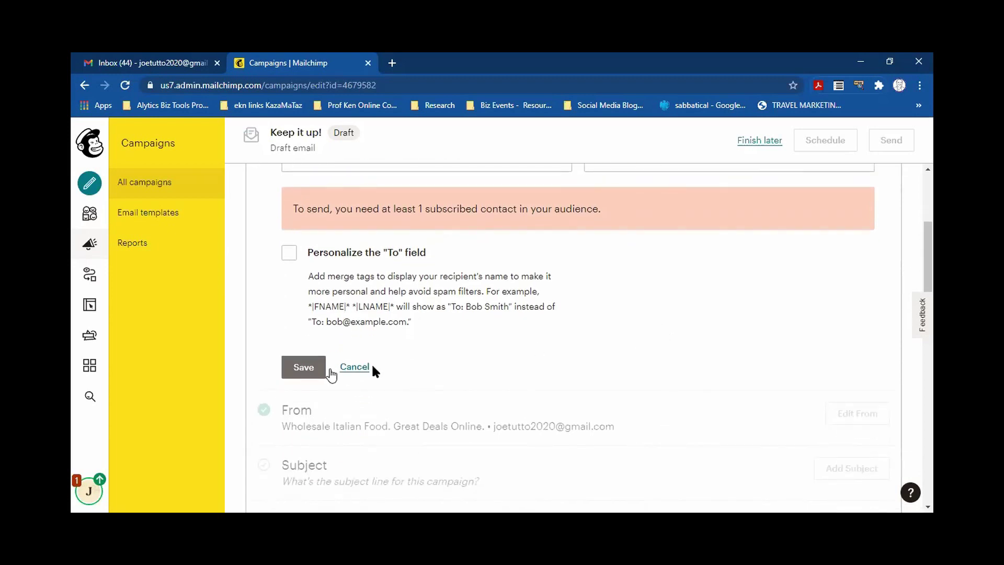
left_click(320, 368)
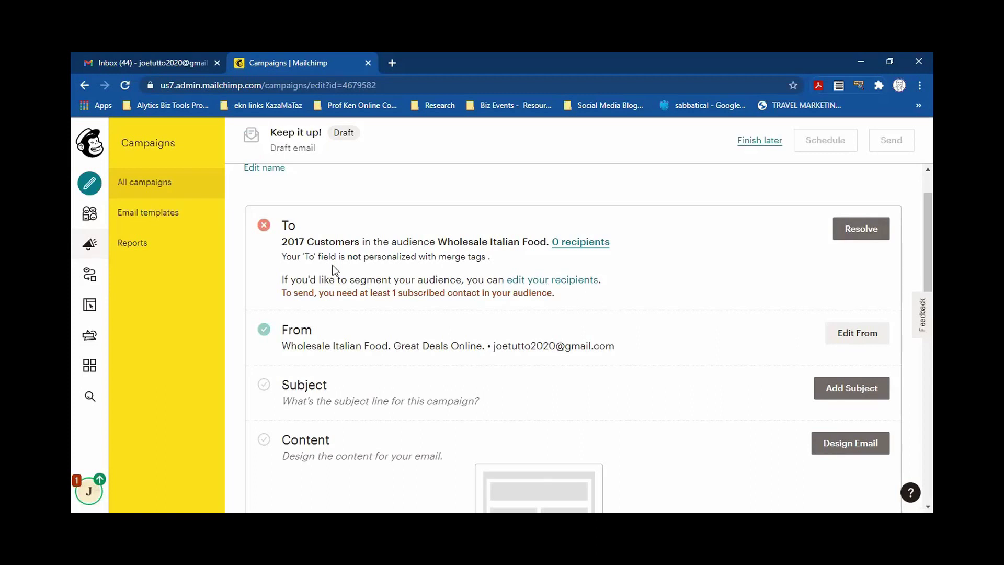
Change the campaign's recipient tag to 2018 Customers and save the recipient settings.
scroll(565, 317, "up", 1)
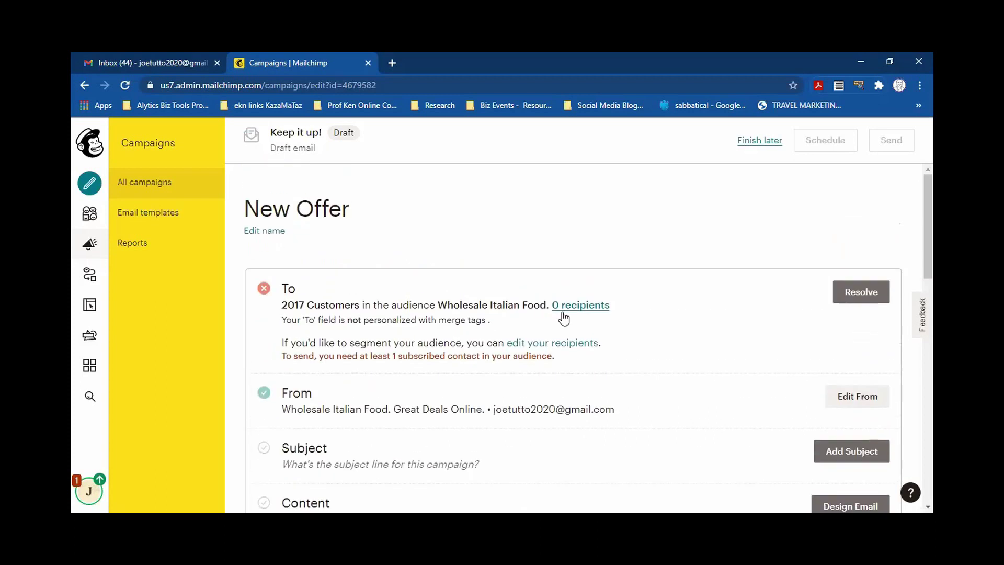
scroll(601, 314, "down", 1)
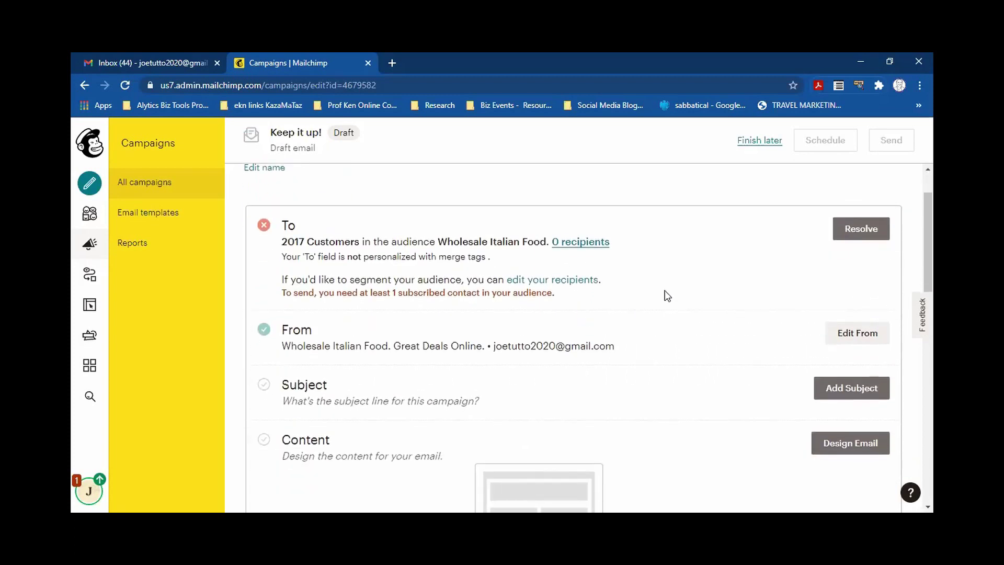
left_click(858, 230)
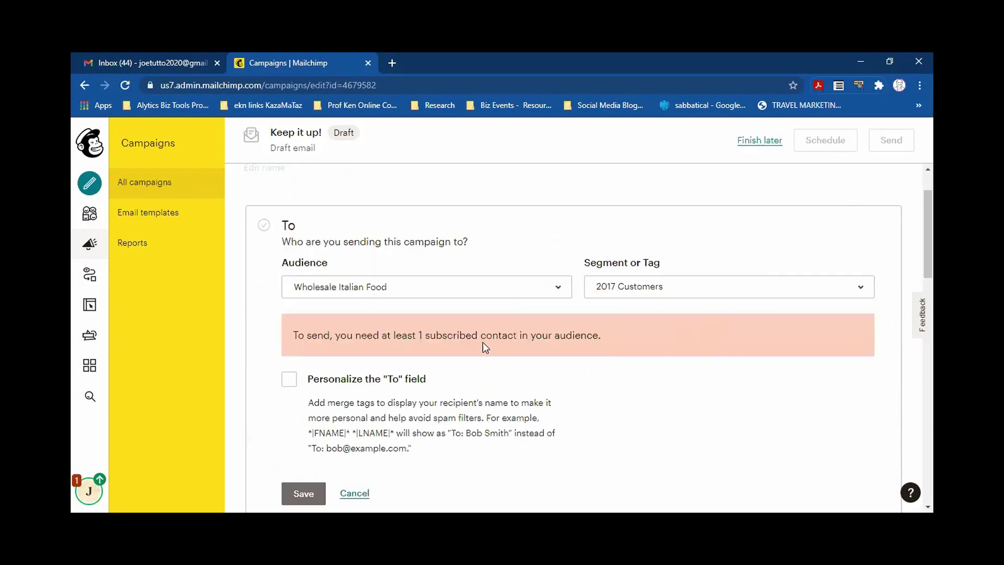
scroll(598, 346, "down", 1)
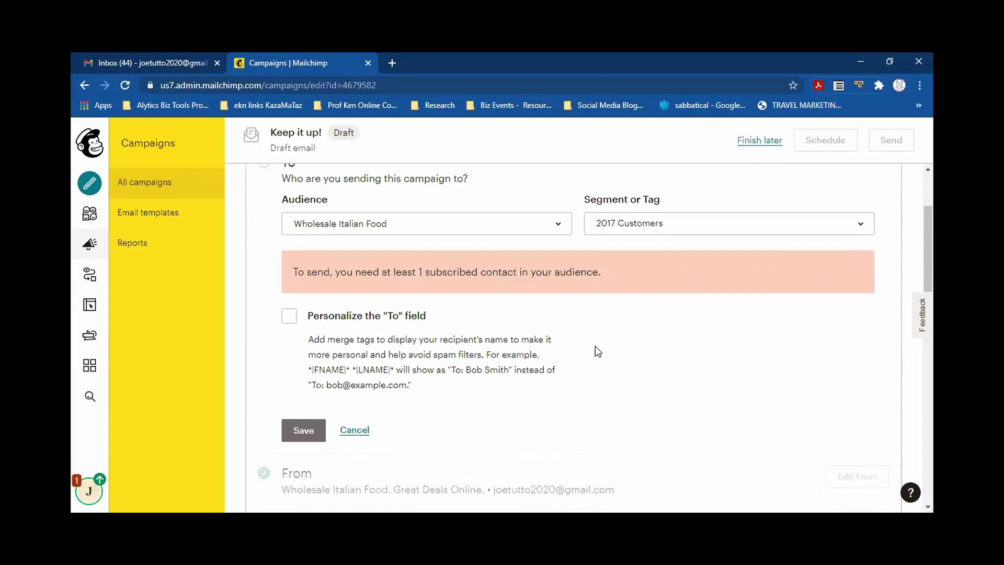
left_click(846, 227)
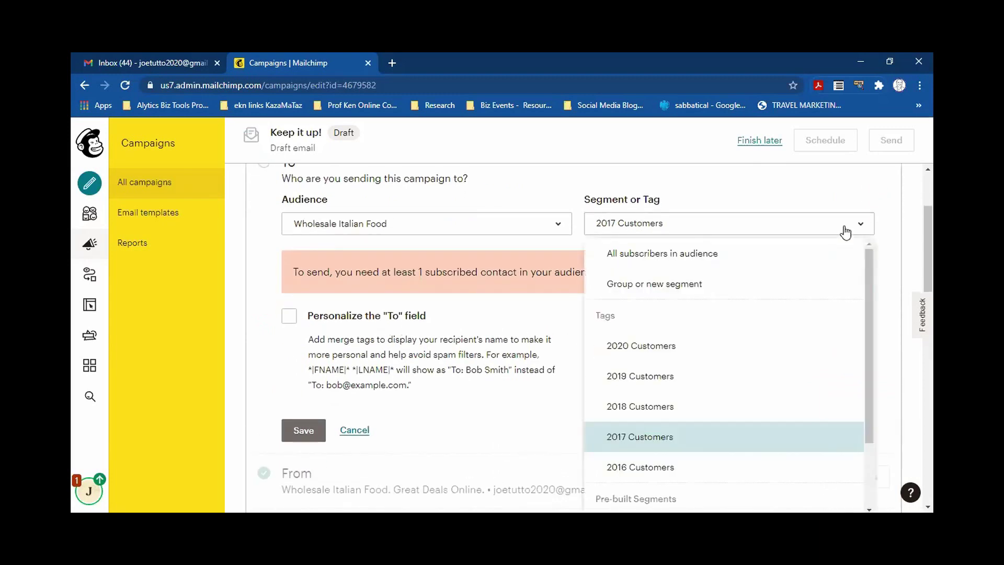
left_click(658, 406)
scroll(575, 399, "down", 1)
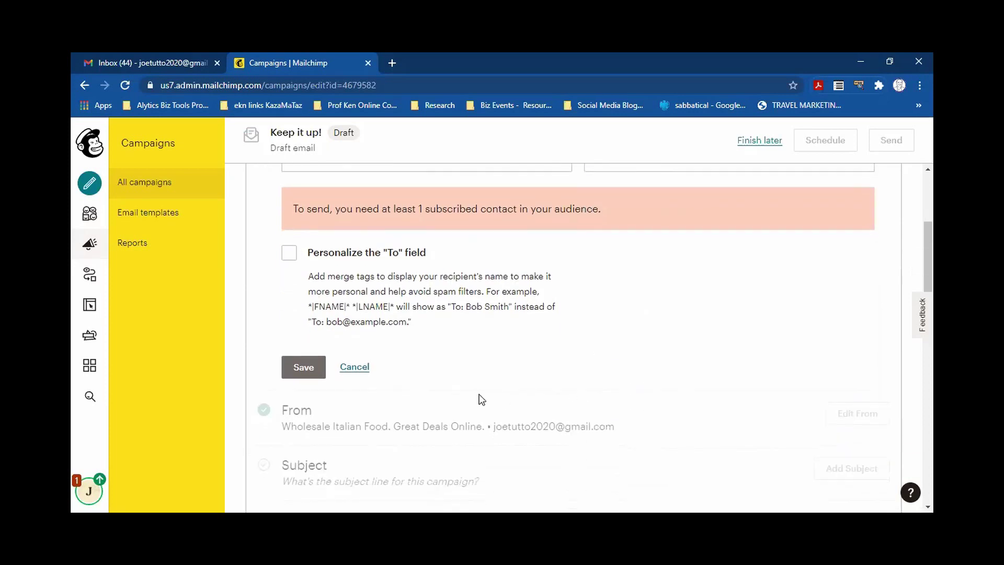
left_click(303, 376)
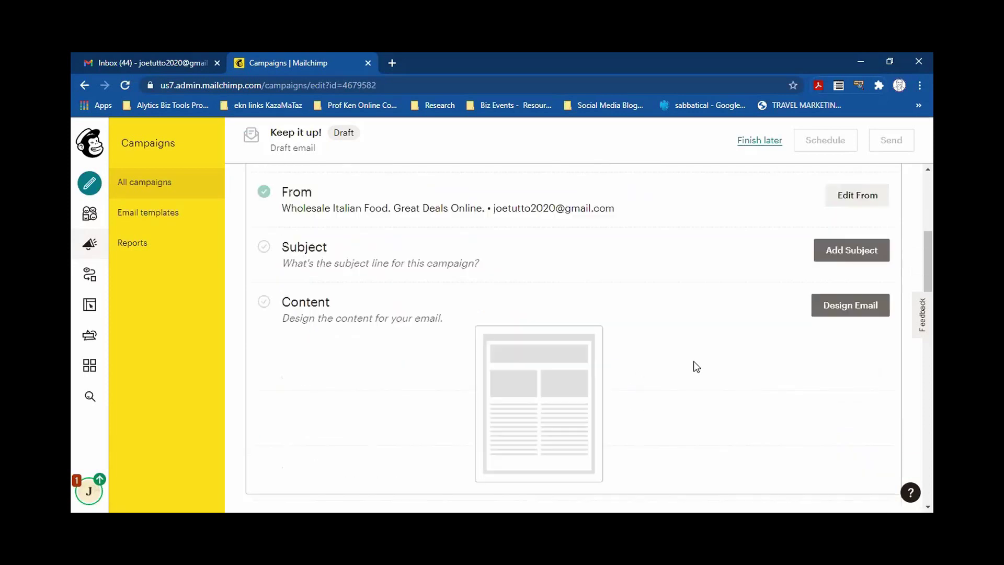
scroll(676, 371, "up", 4)
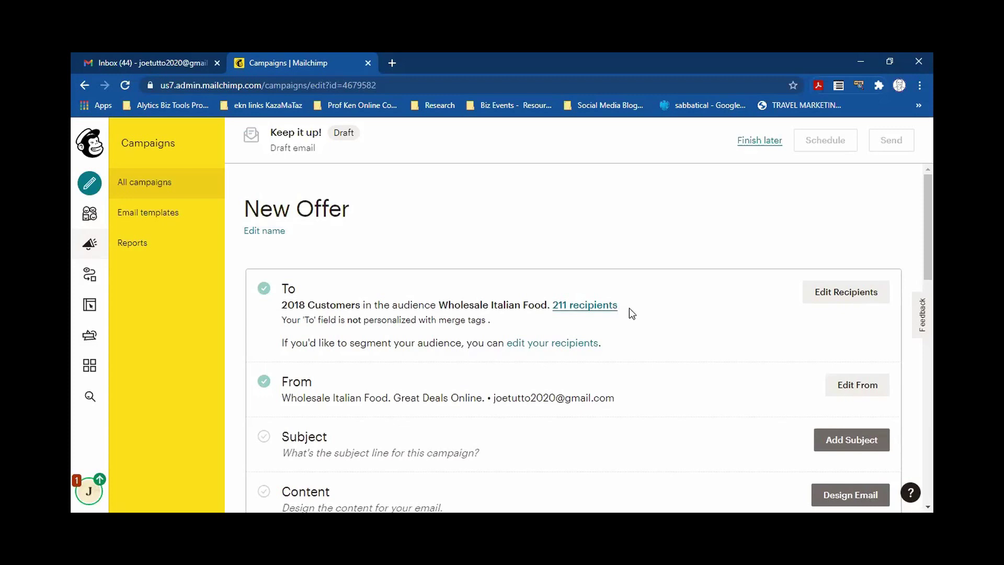
Personalize the "To" field for the 2018 Customers recipients with the *|FNAME|* merge tag and save.
left_click(855, 291)
scroll(724, 312, "down", 2)
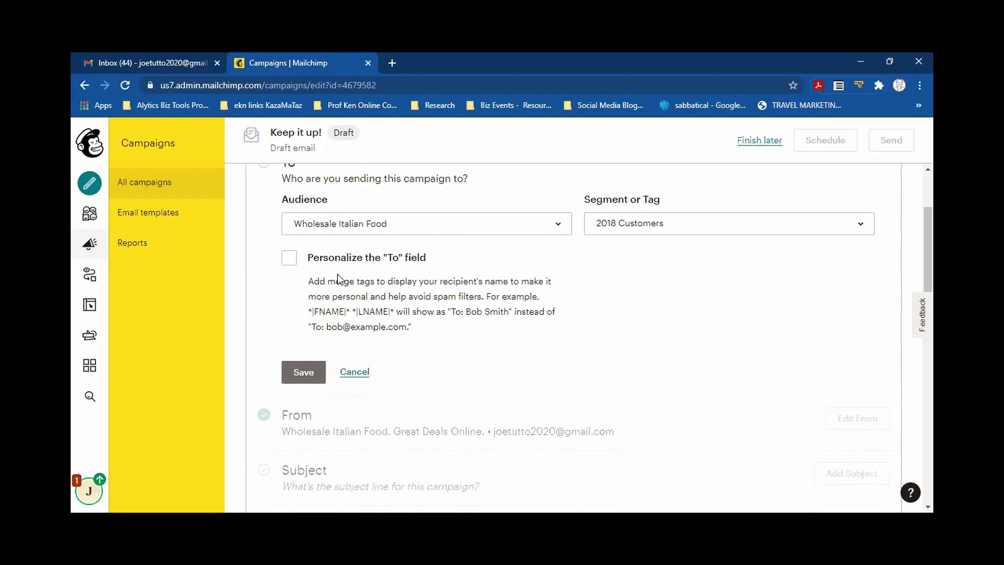
left_click(290, 259)
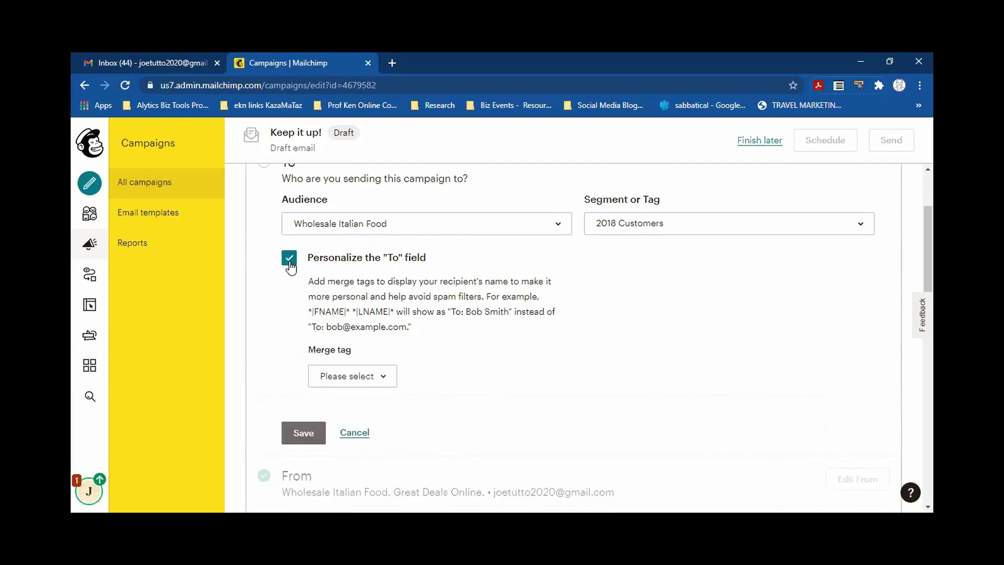
left_click(360, 379)
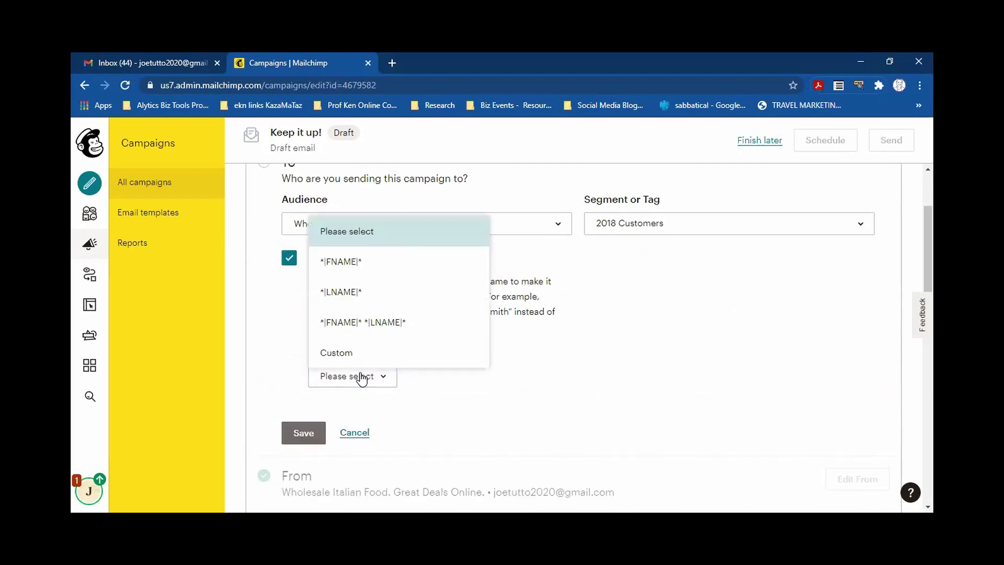
left_click(353, 264)
left_click(303, 435)
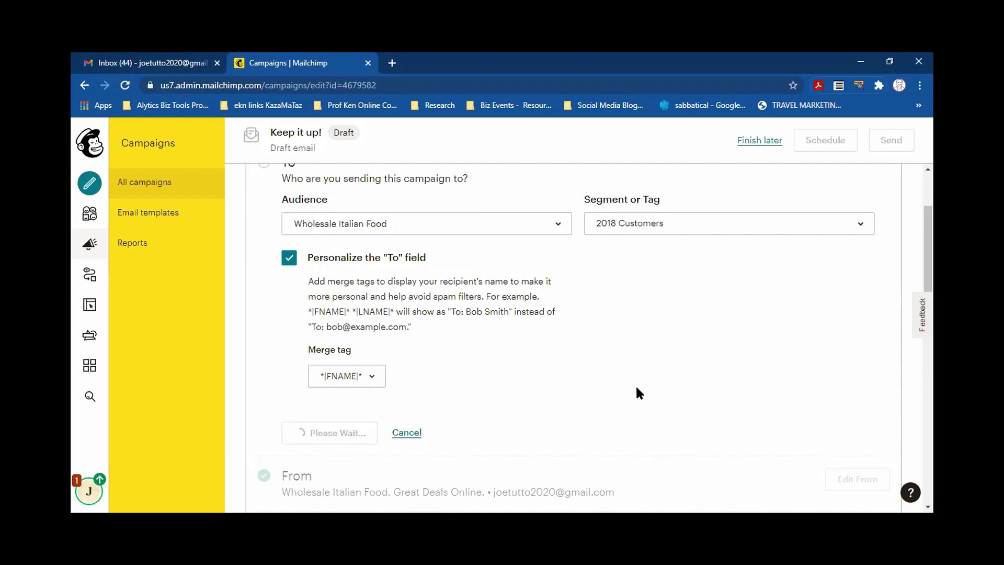
scroll(649, 384, "up", 2)
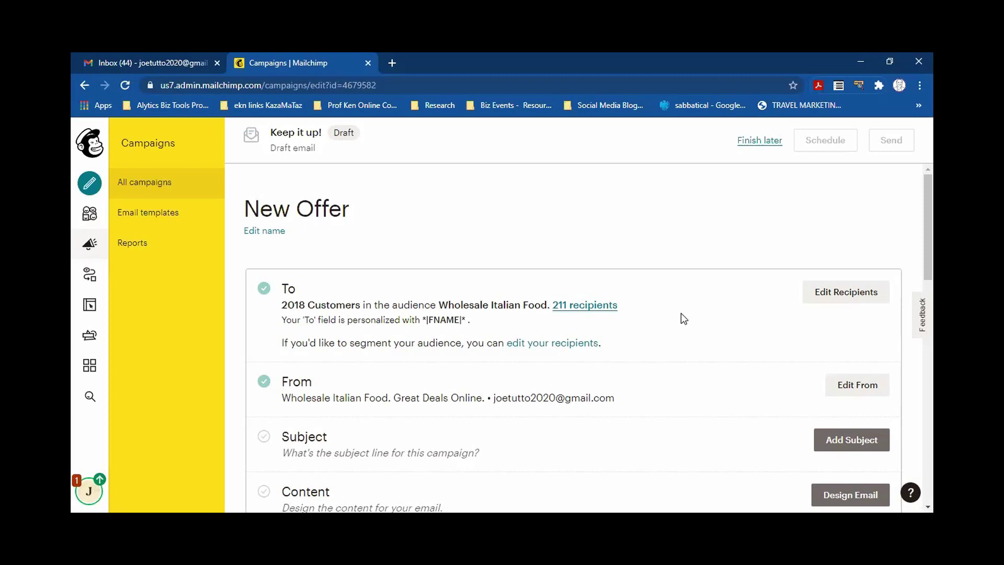
Add the campaign subject line "Hey its been 3 years. Lets get to know each other again.".
scroll(695, 328, "down", 3)
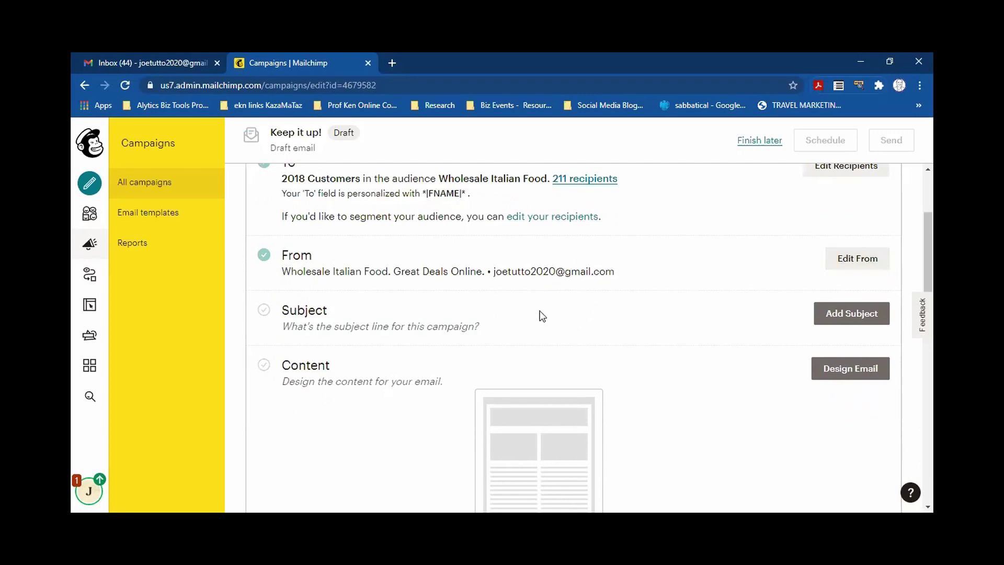
scroll(550, 332, "down", 1)
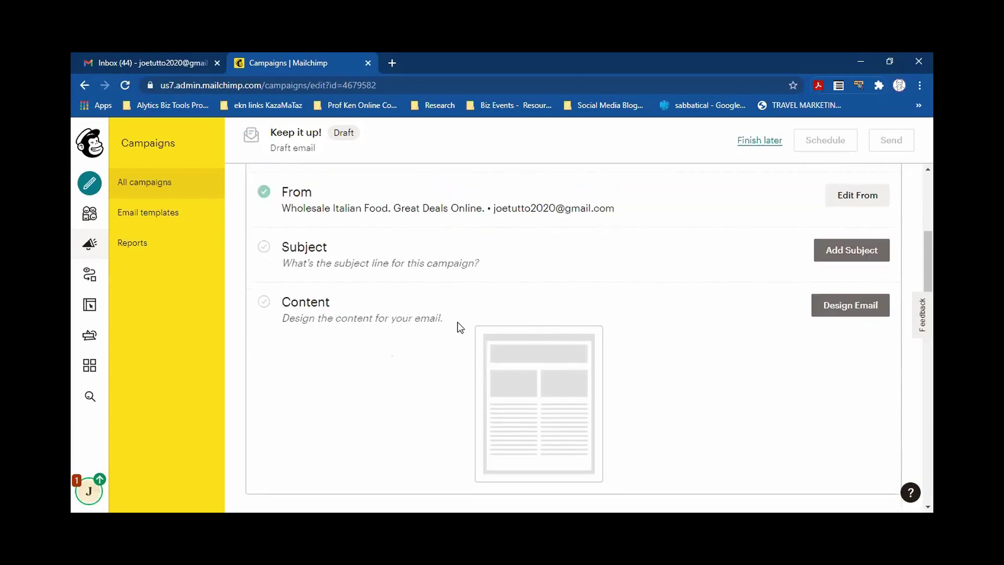
left_click(857, 252)
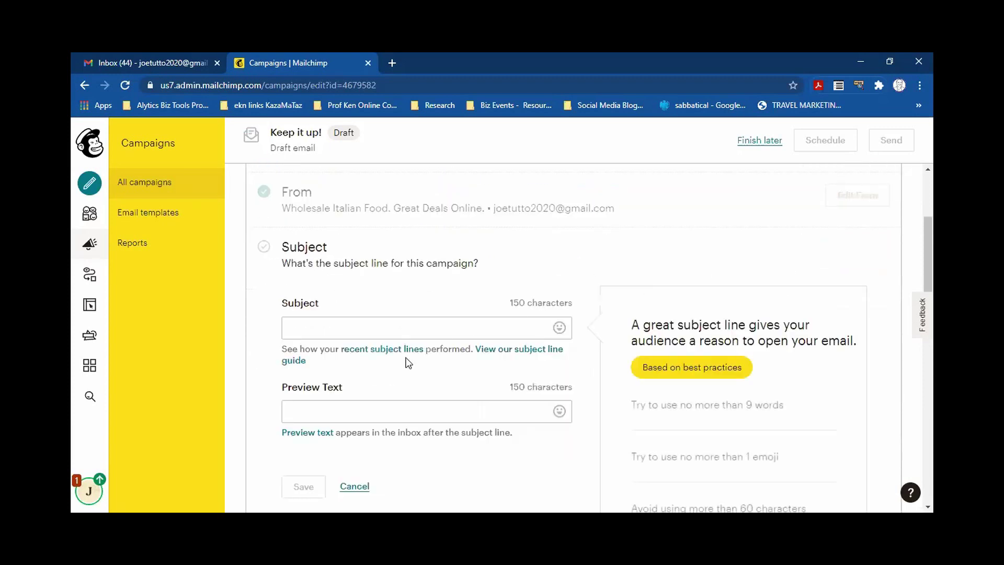
left_click(398, 331)
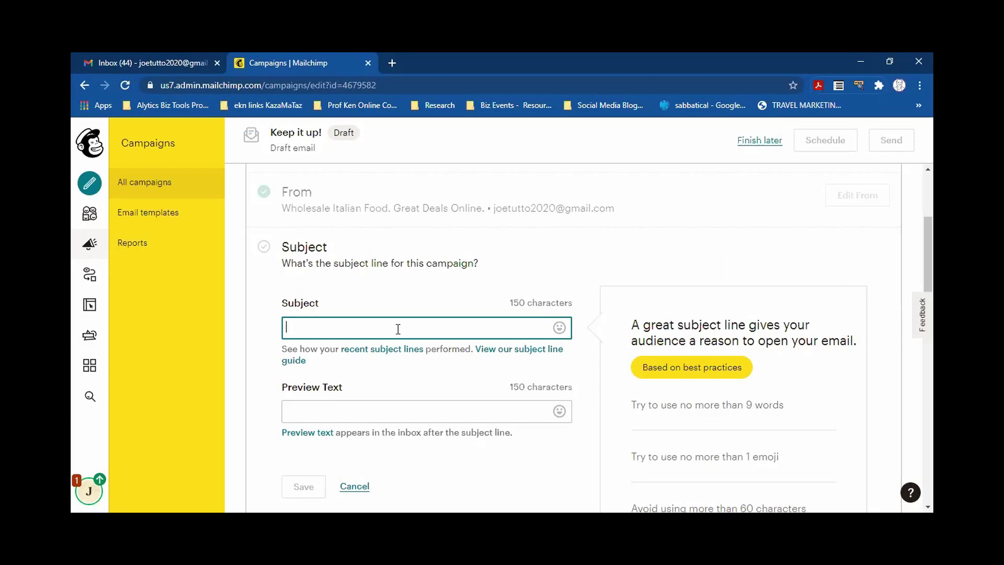
type("Het ")
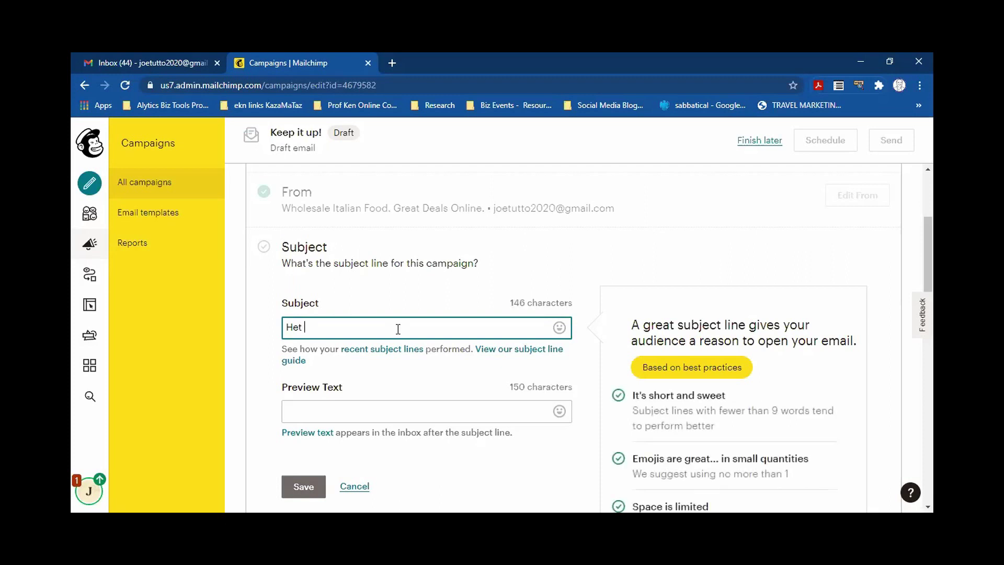
type("its been 3 years")
left_click(304, 323)
key("BackSpace")
type("y")
left_click(395, 323)
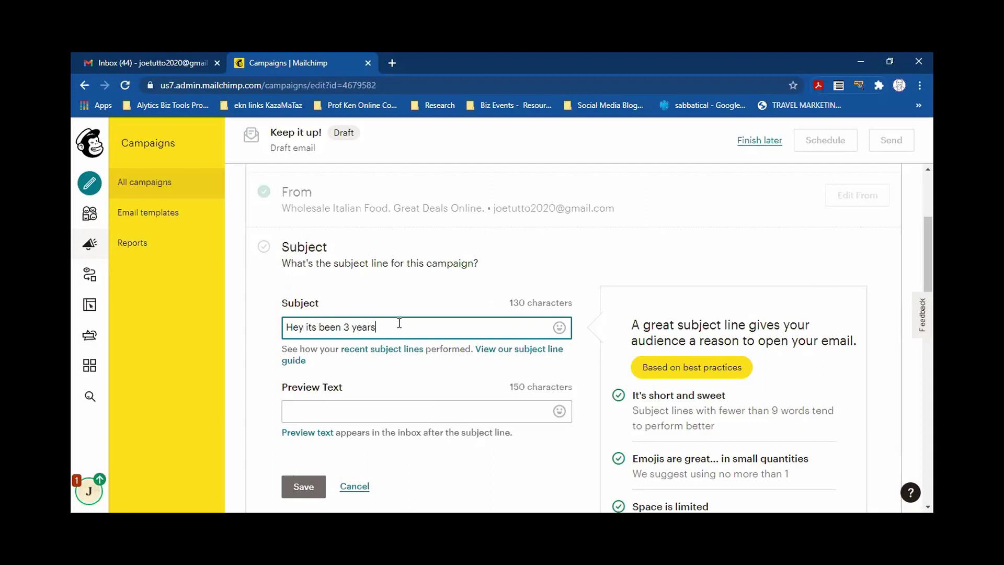
type(". Lets get")
key("BackSpace")
type("to know eac")
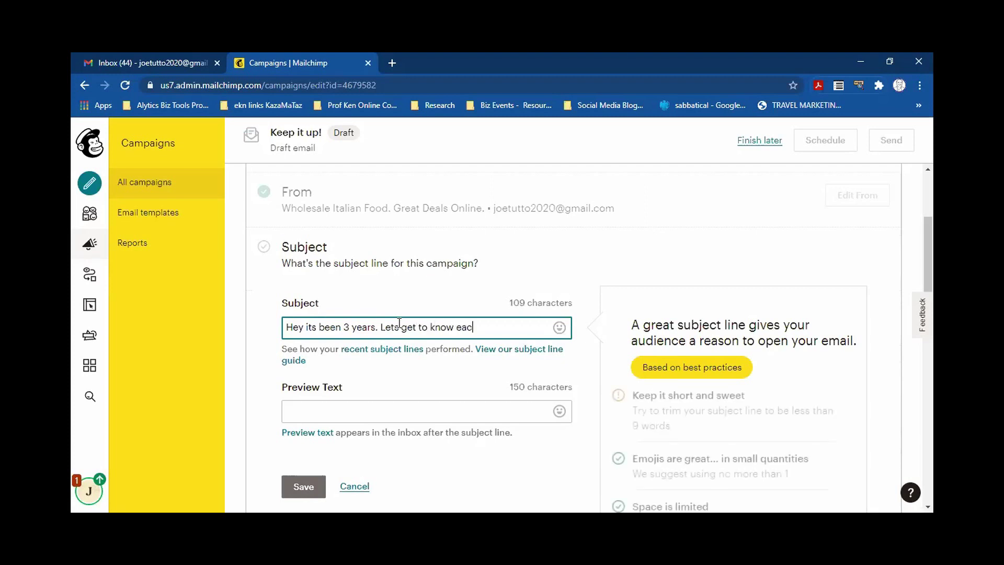
type("h other again.")
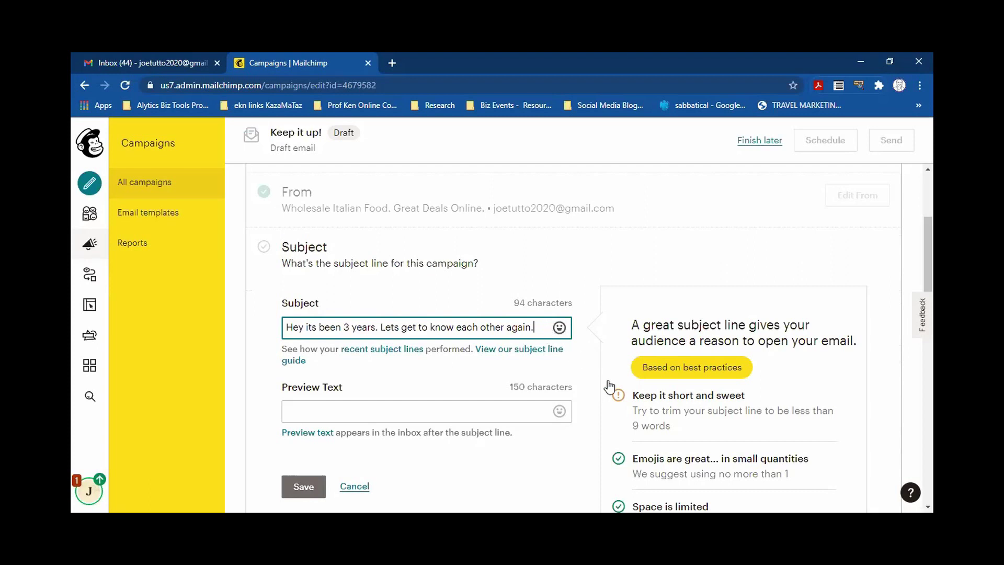
scroll(611, 386, "down", 1)
left_click(559, 264)
left_click(559, 264)
Enter the preview text "Come back to WholesaleItalianFood.com and we'll give you a free Pasta Dinner!".
left_click(421, 353)
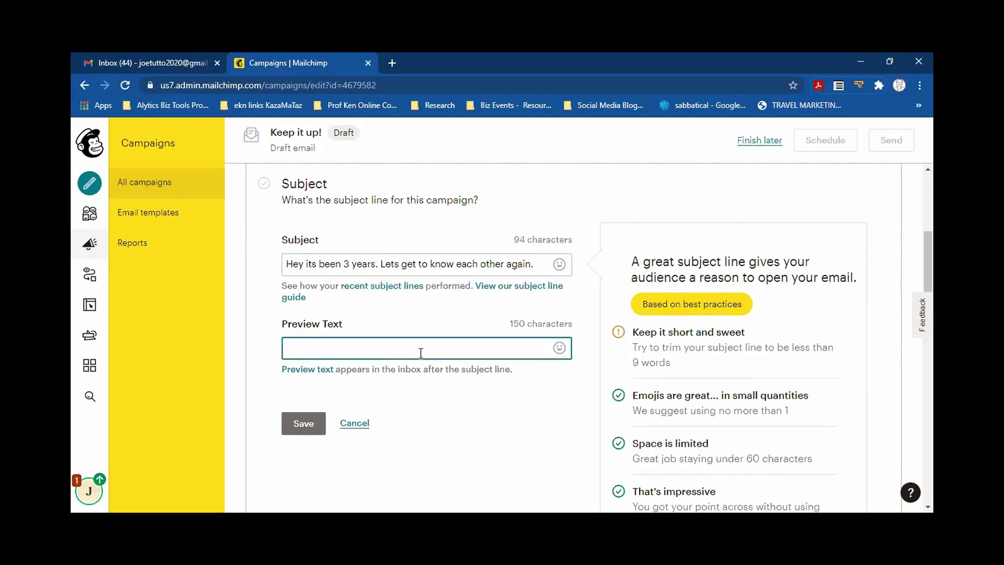
type("Come back to Whol")
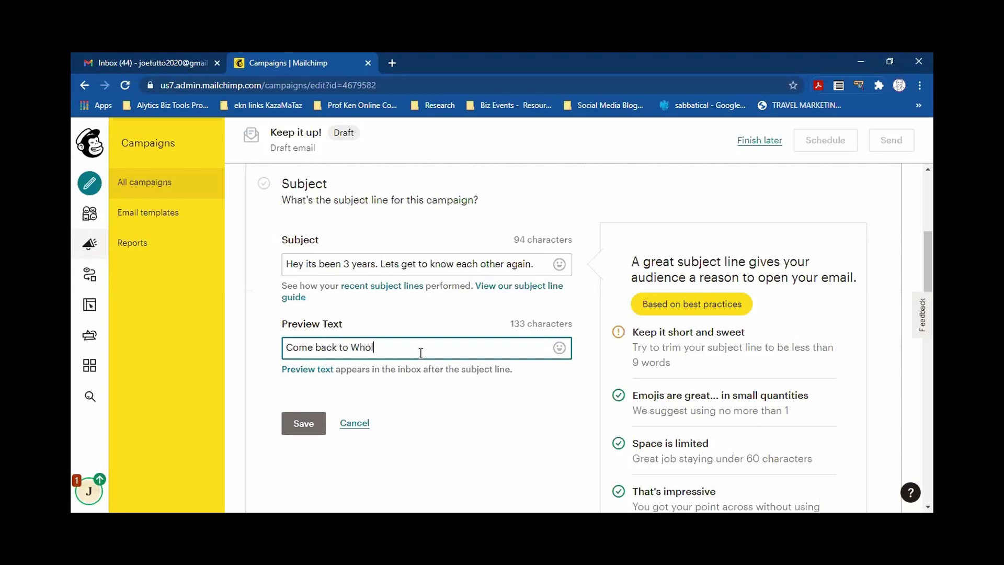
type("esale")
type("Itali")
type("an Fodd")
key("BackSpace")
key("BackSpace")
type("od.com a")
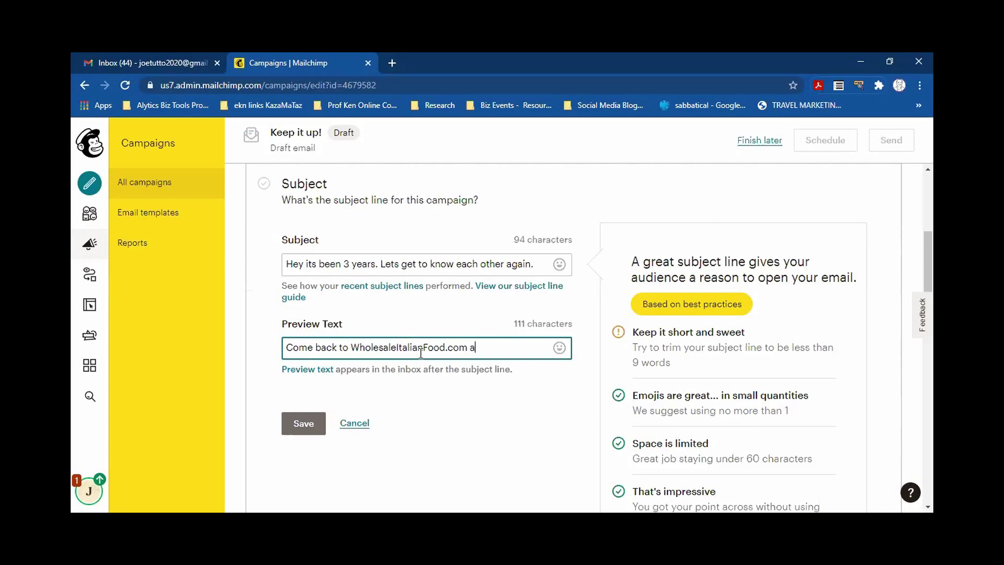
type("nd we'll give you a free")
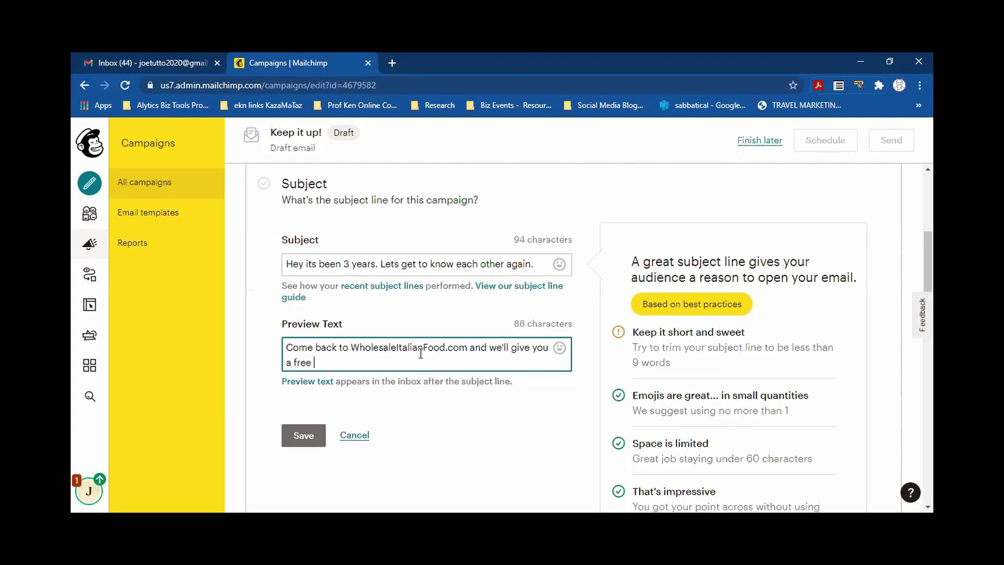
type(" Pasta Dinner!")
Capitalize "free" as "FREE" in the preview text and save the campaign's subject settings.
left_click(313, 361)
key("BackSpace")
key("BackSpace")
key("BackSpace")
key("BackSpace")
type("FREE")
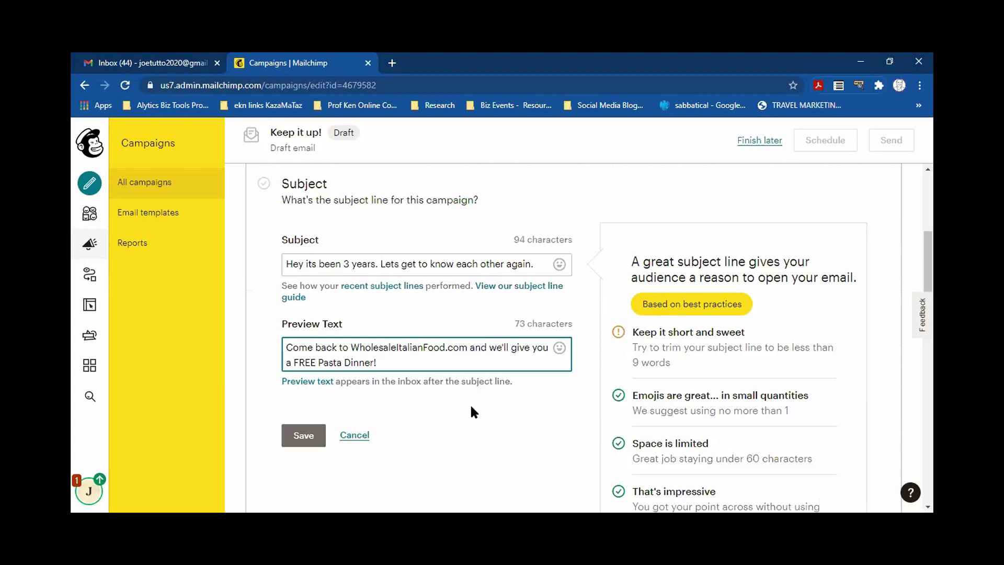
scroll(472, 406, "down", 1)
left_click(303, 372)
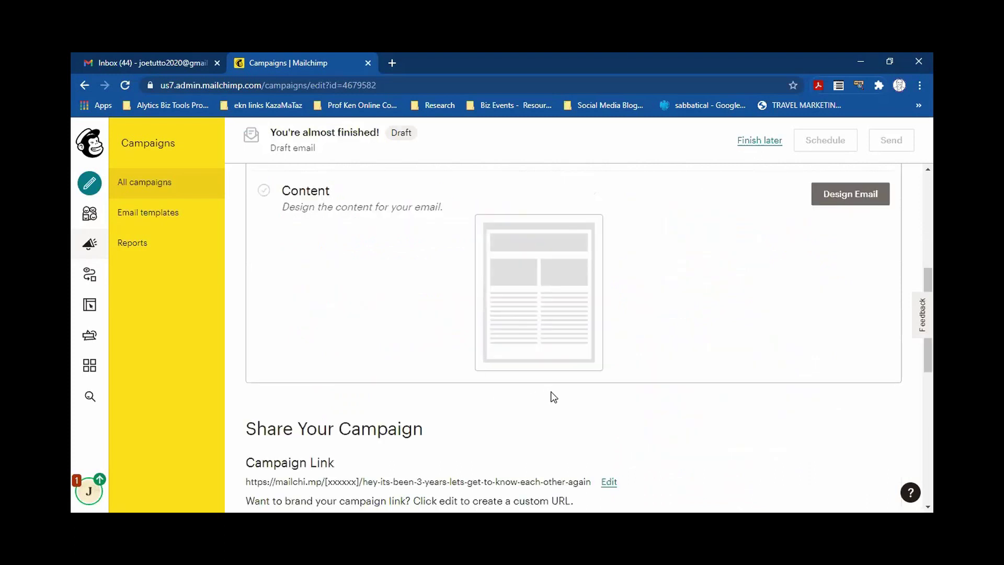
scroll(651, 386, "up", 2)
scroll(650, 385, "up", 1)
scroll(666, 379, "down", 2)
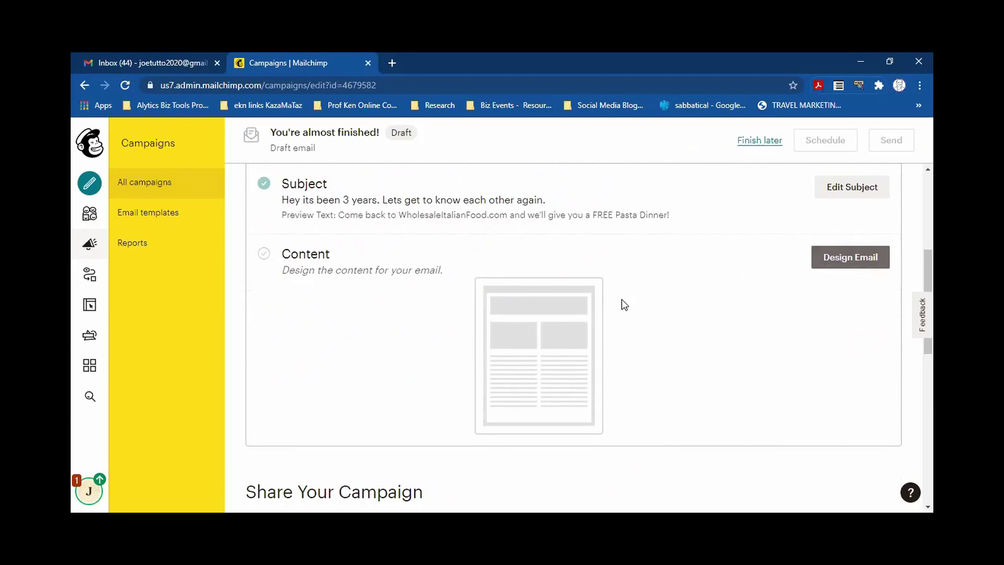
scroll(624, 304, "down", 1)
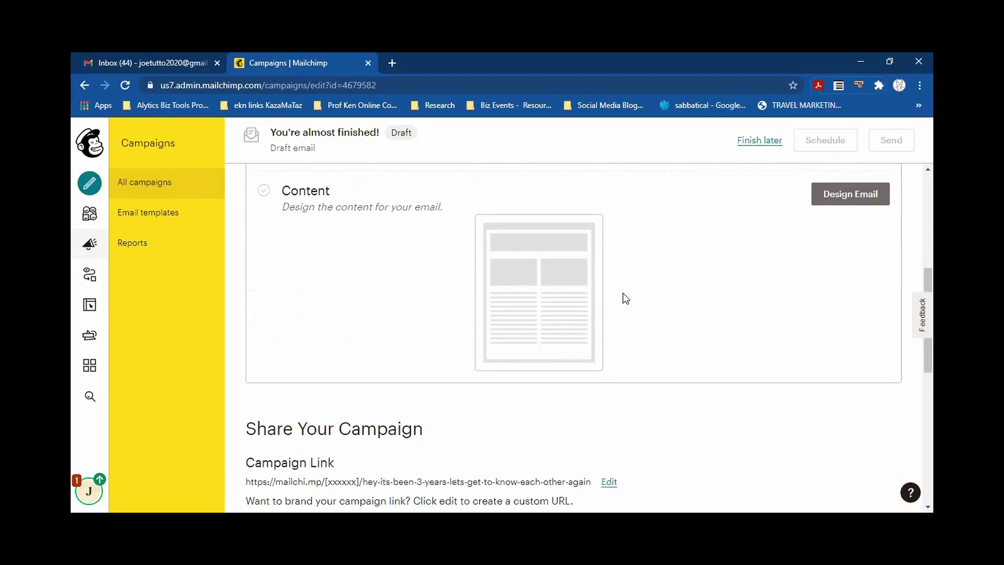
Start designing the email's content and choose the featured Boutique theme as its template.
left_click(851, 199)
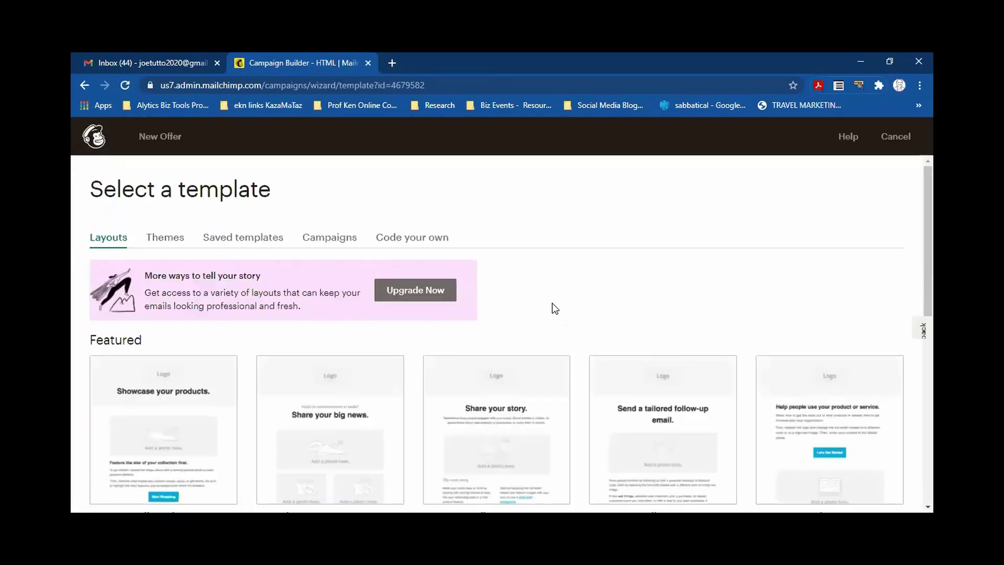
scroll(560, 314, "down", 4)
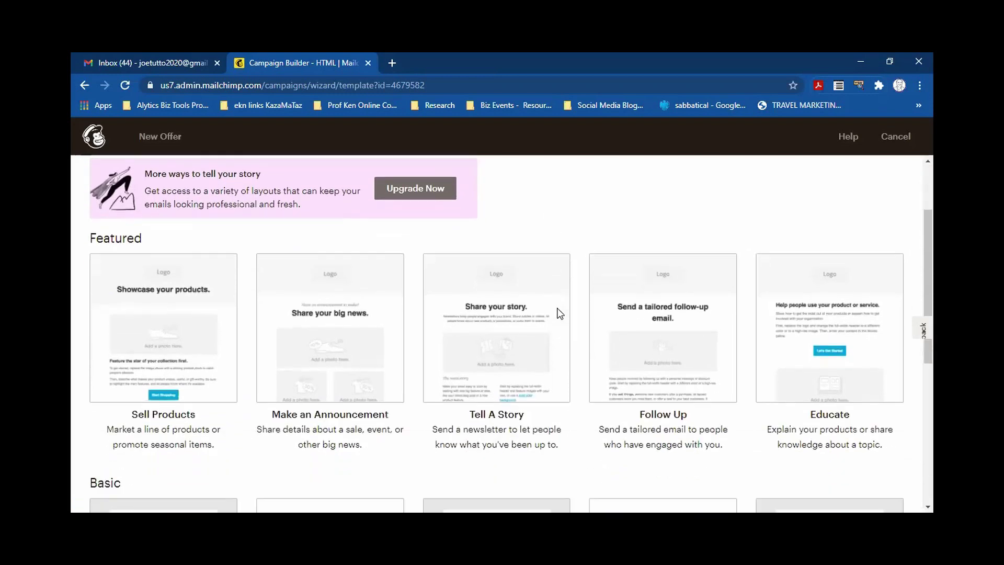
scroll(576, 310, "down", 1)
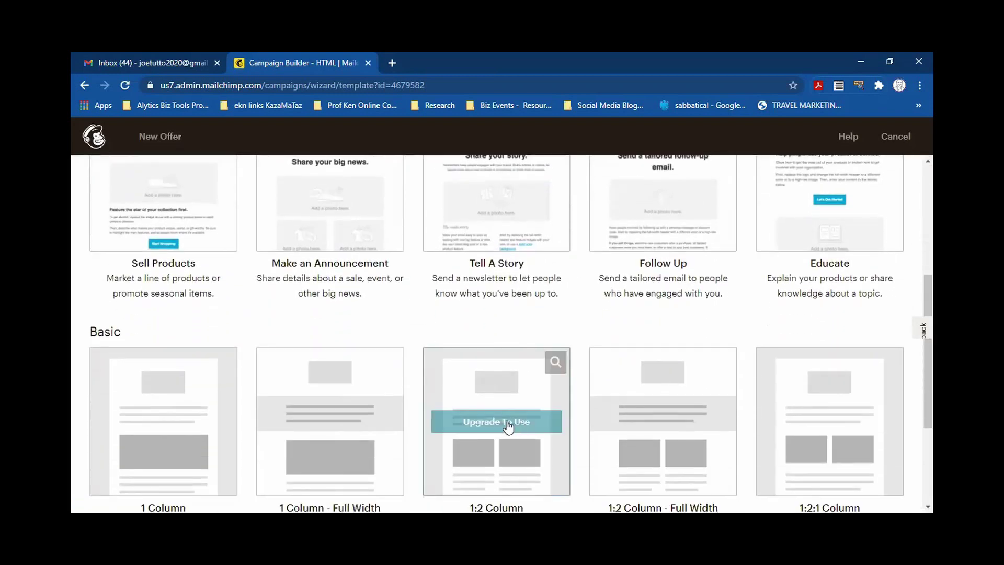
scroll(608, 406, "up", 5)
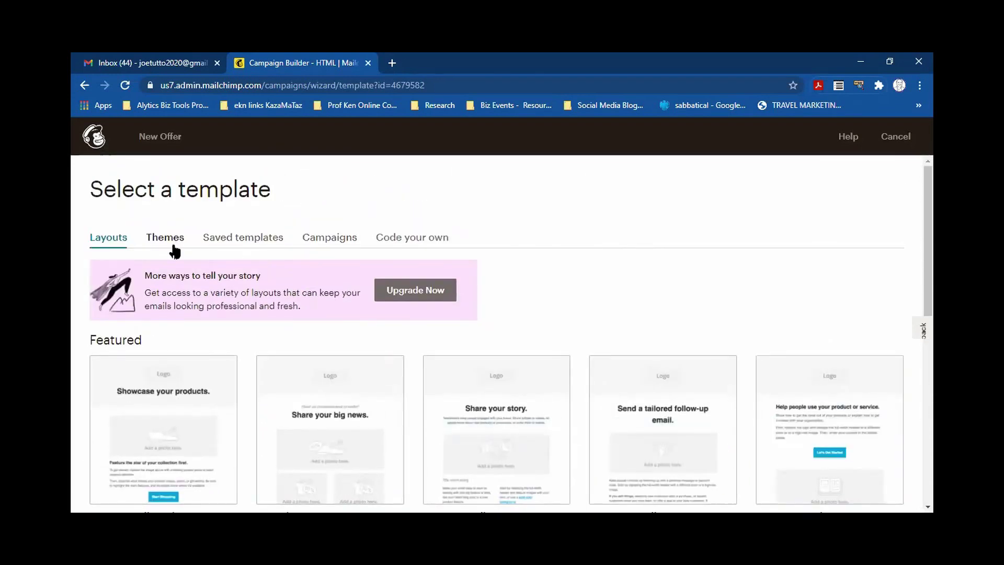
left_click(172, 242)
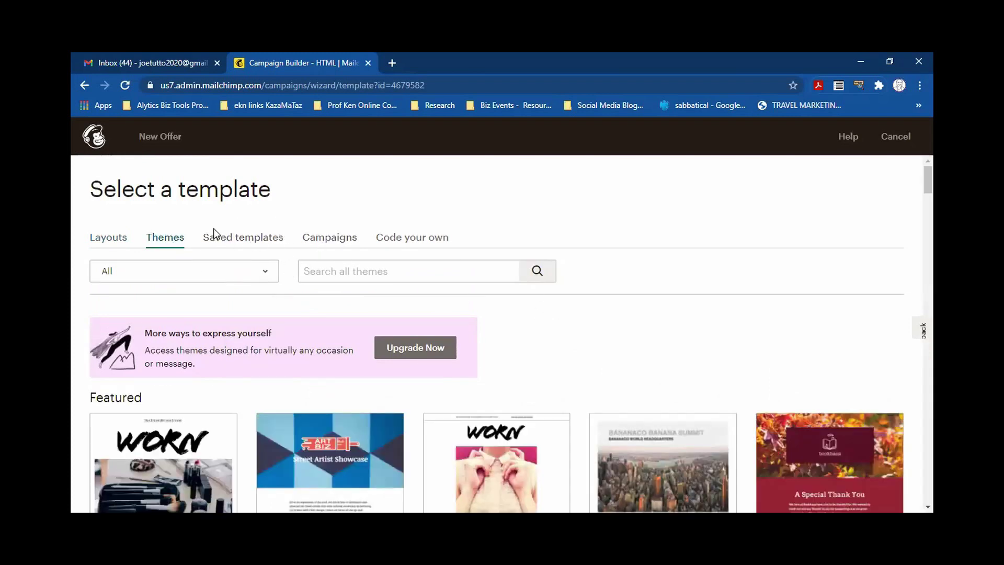
scroll(553, 325, "down", 4)
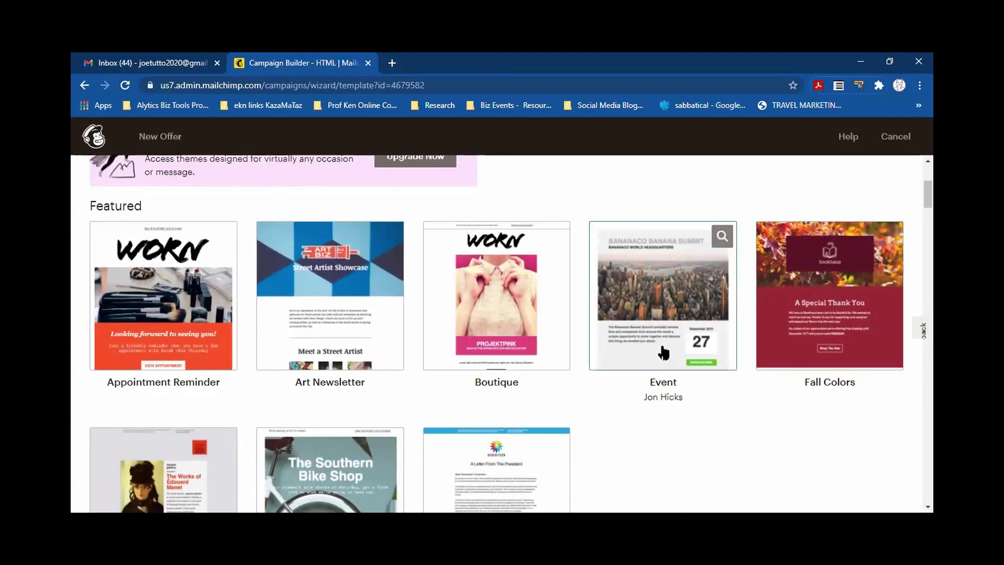
scroll(511, 343, "down", 4)
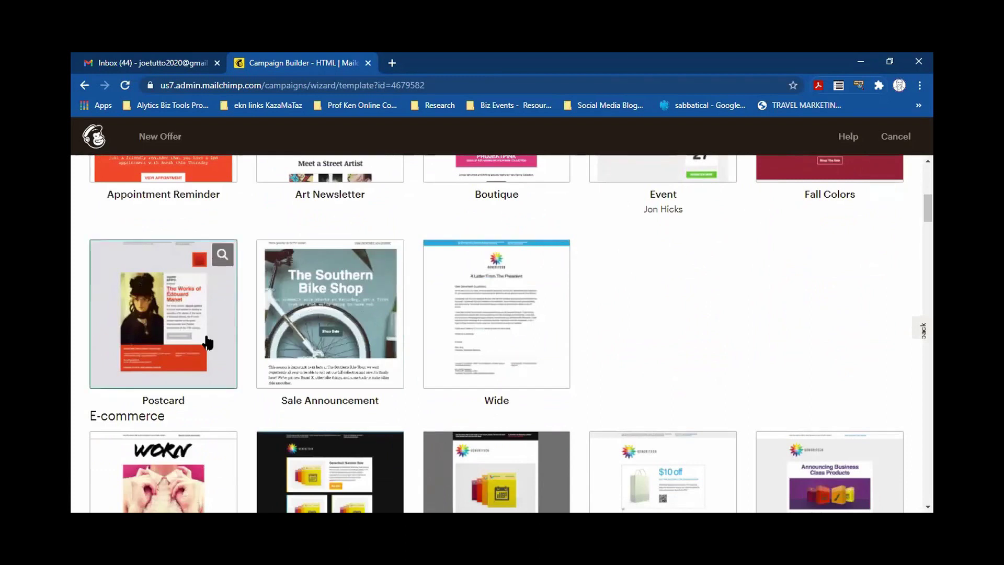
scroll(198, 345, "down", 4)
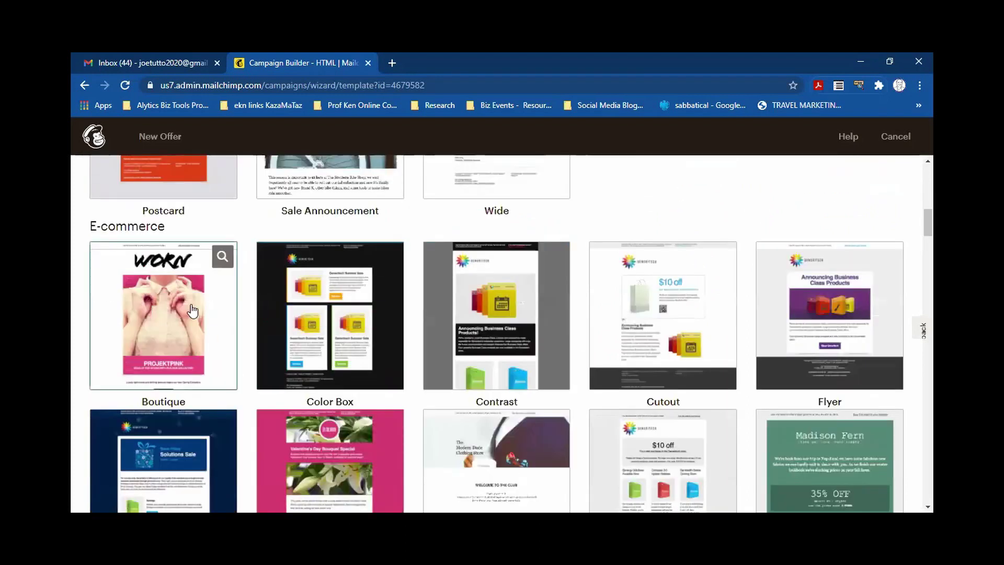
scroll(539, 325, "up", 10)
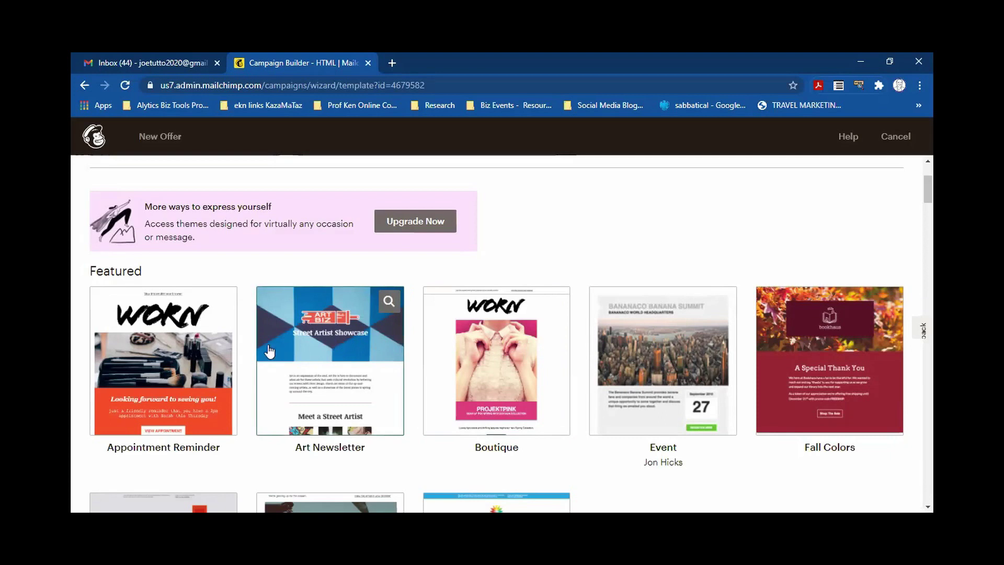
scroll(561, 340, "down", 3)
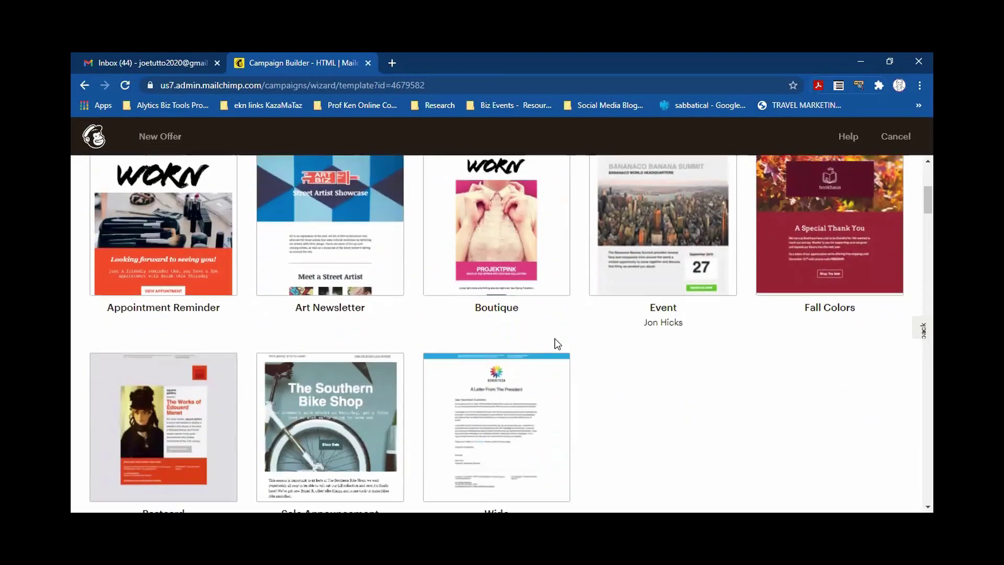
scroll(523, 325, "up", 3)
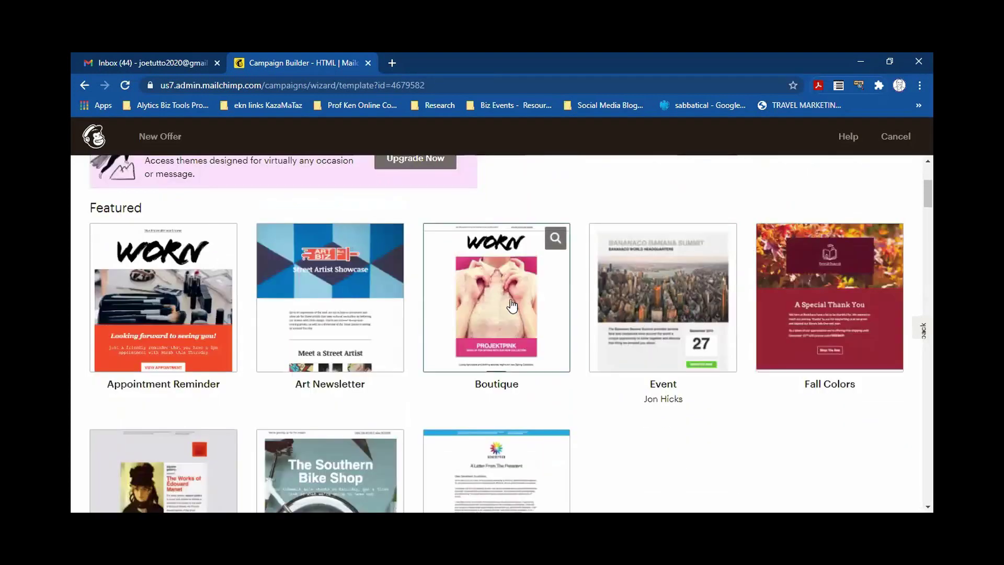
left_click(482, 299)
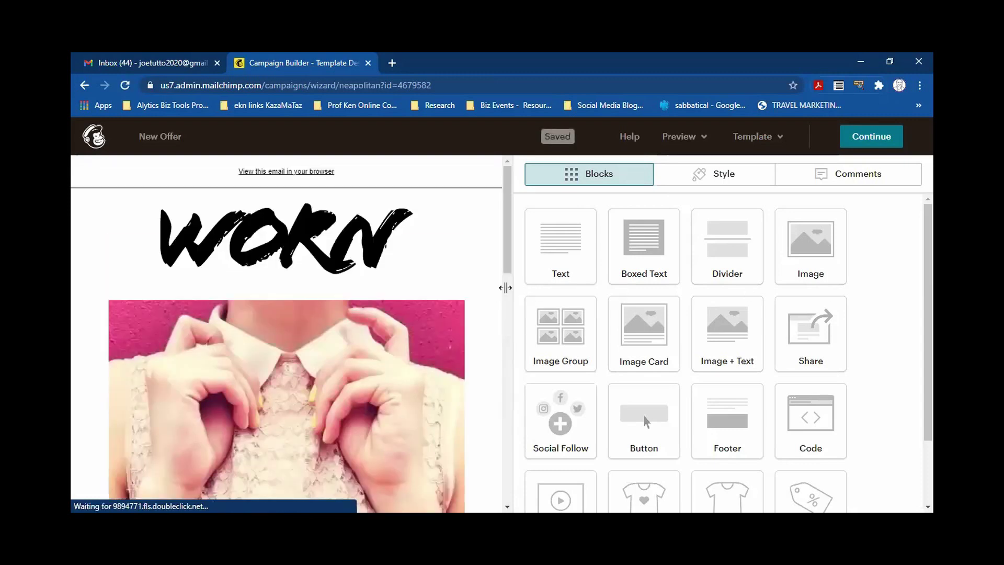
Replace the WORN header logo with the Wholesale Italian Food logo from the stored files.
mouse_move(303, 271)
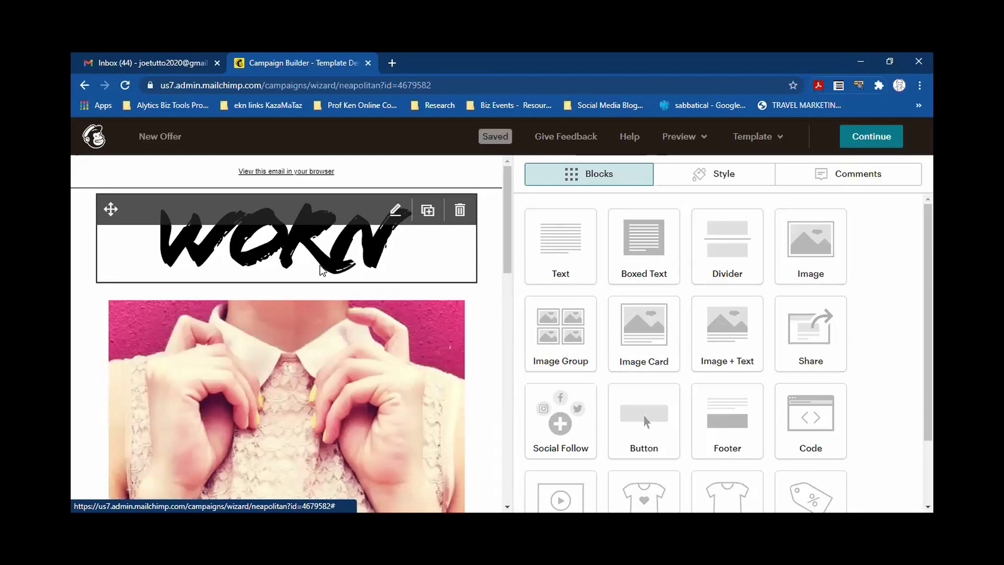
left_click(322, 270)
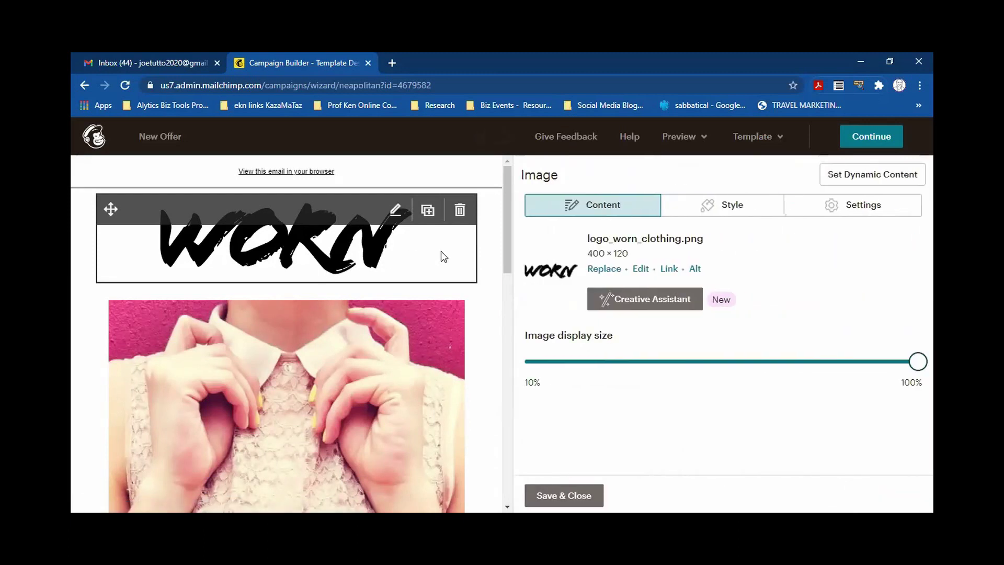
left_click(604, 270)
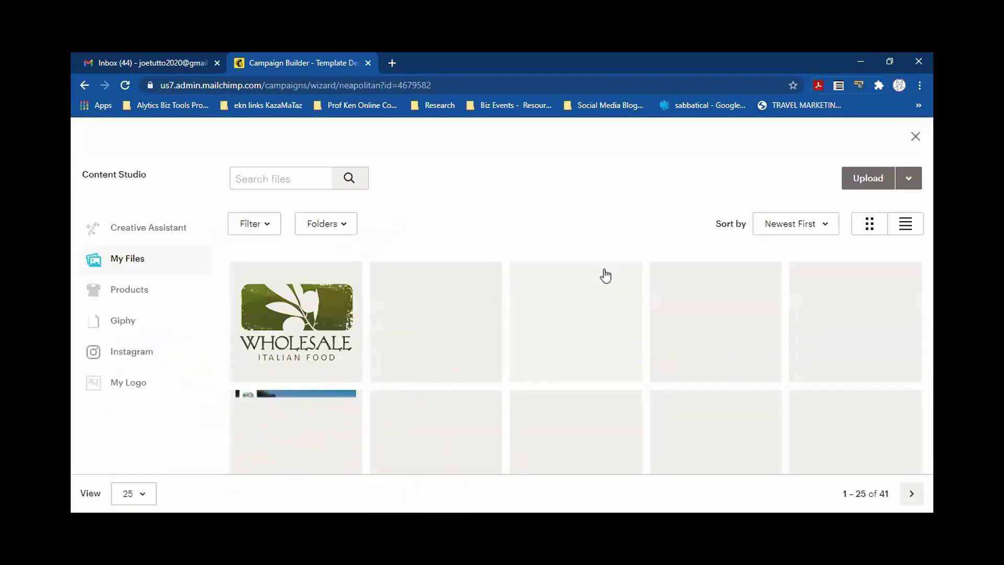
scroll(489, 343, "down", 4)
scroll(646, 362, "up", 2)
scroll(646, 362, "up", 2)
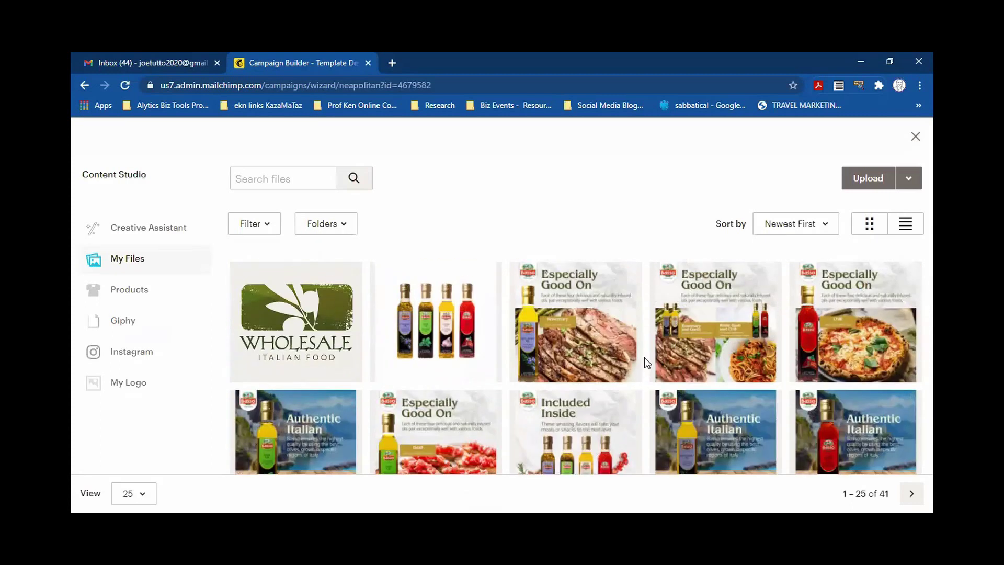
left_click(327, 309)
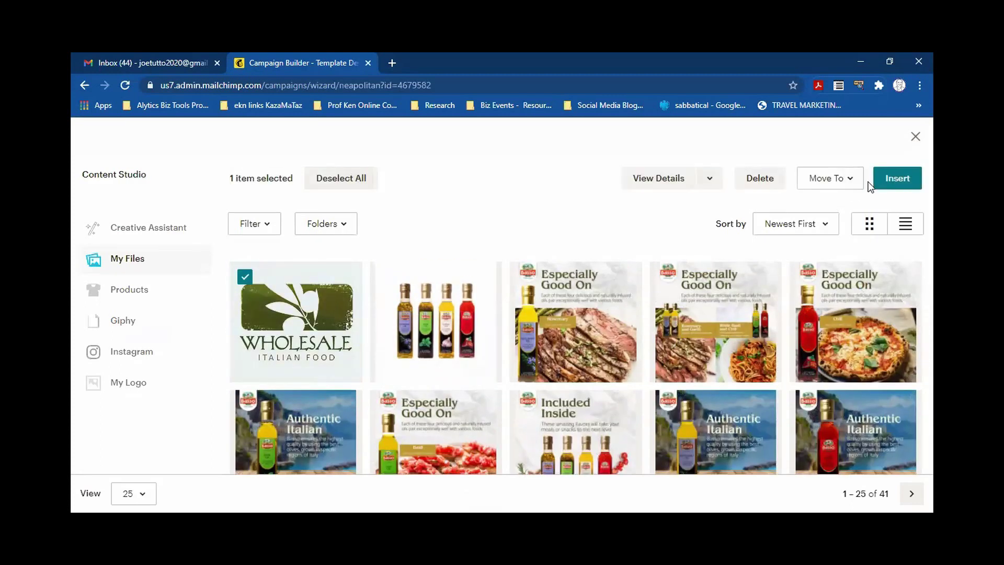
left_click(887, 181)
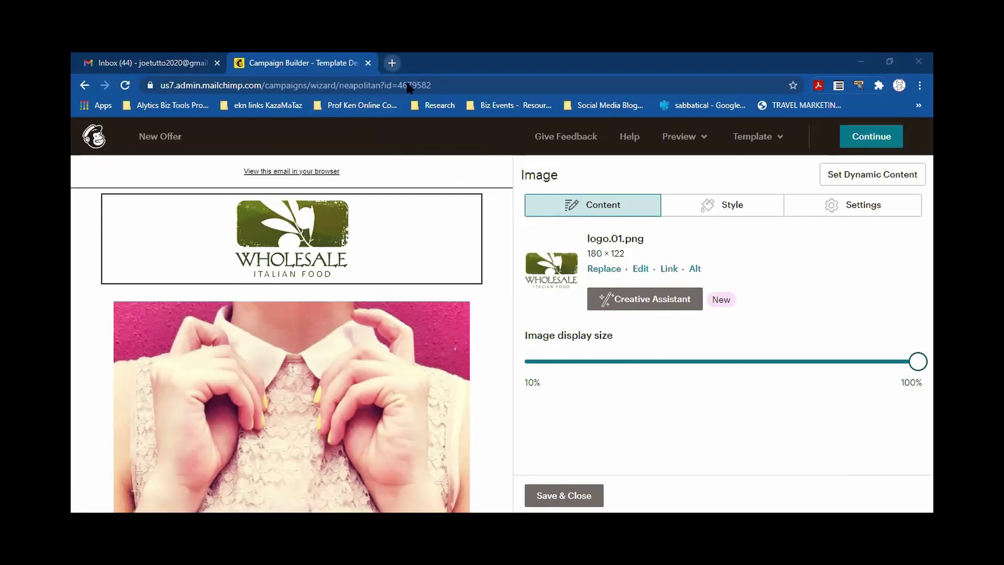
Open wholesaleitalianfood.com in a new browser tab to get the store's web address.
left_click(392, 63)
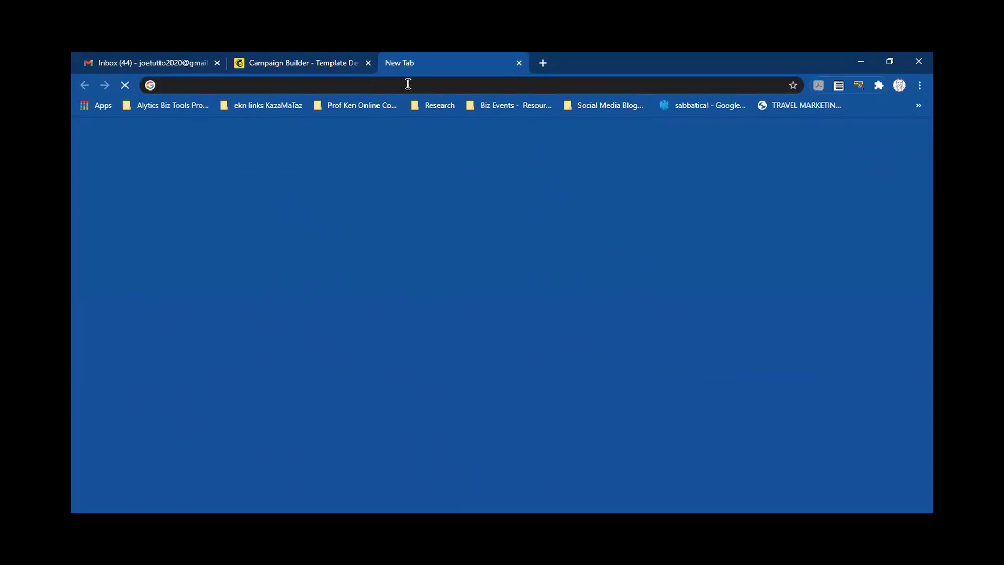
type("who")
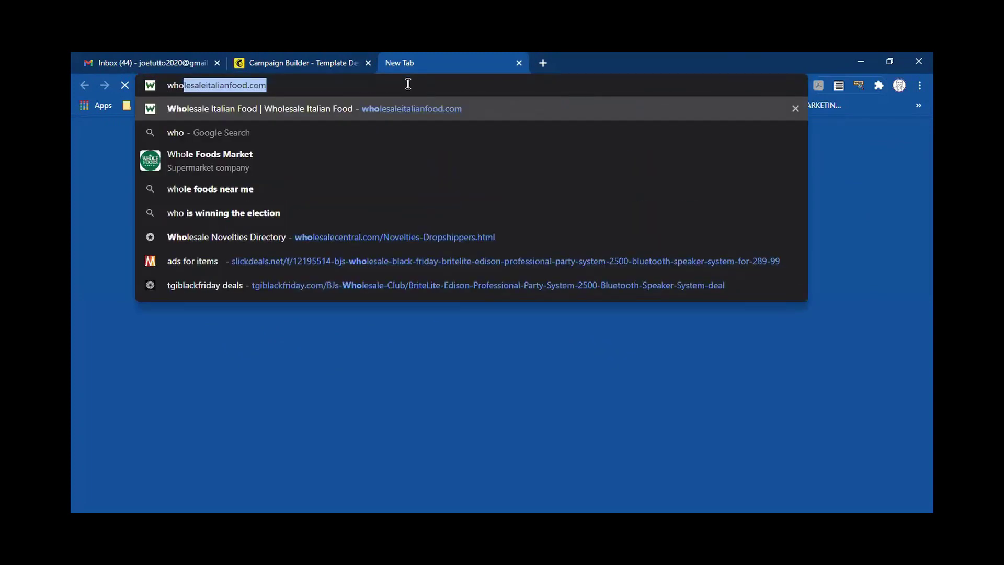
key("Return")
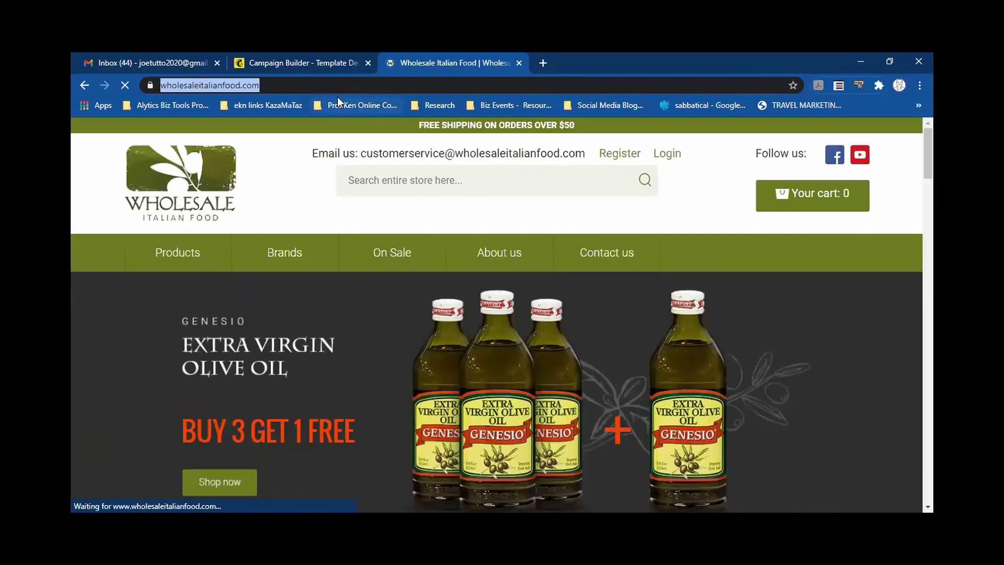
left_click(300, 63)
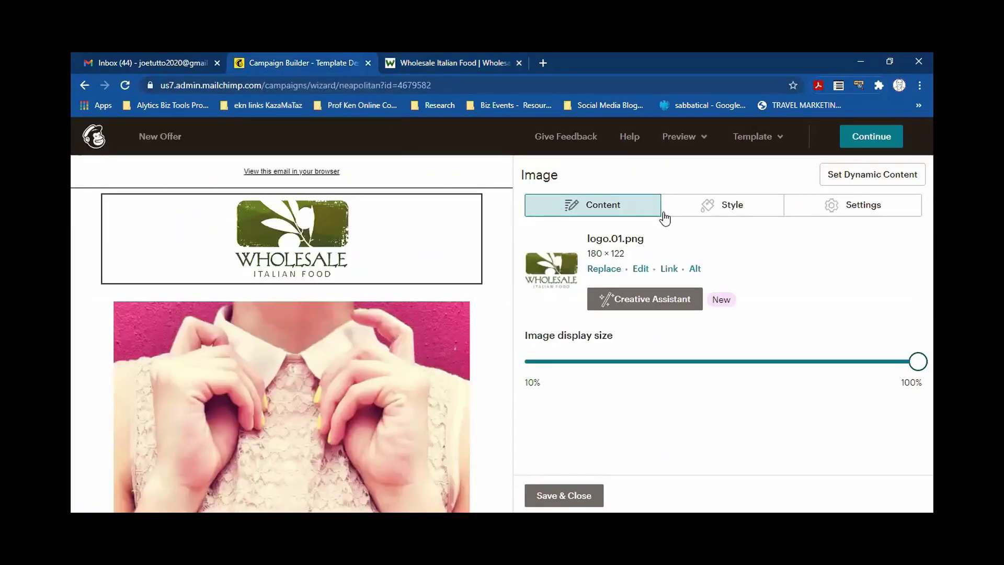
left_click(671, 270)
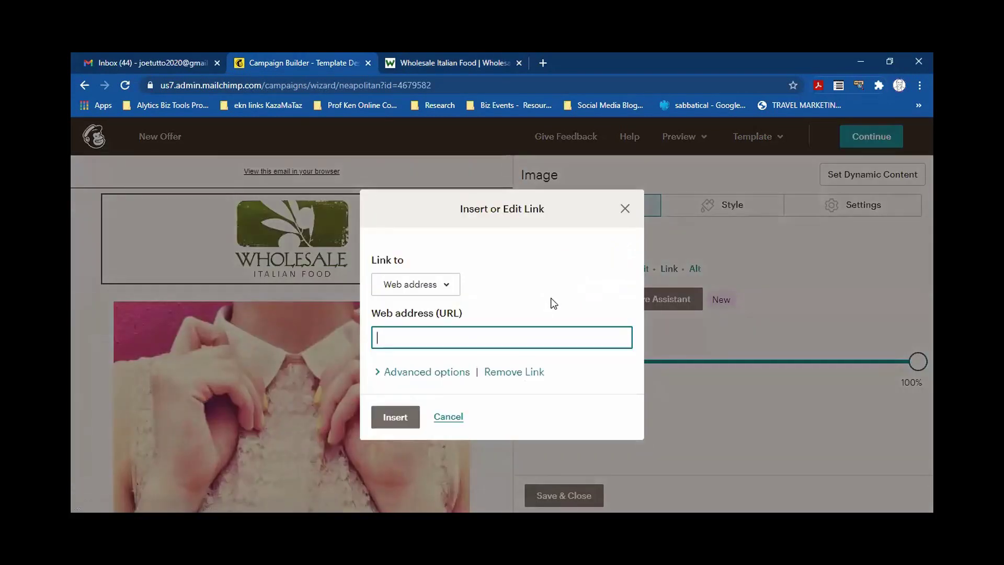
type("https://www.wholesaleitalianfood.com/")
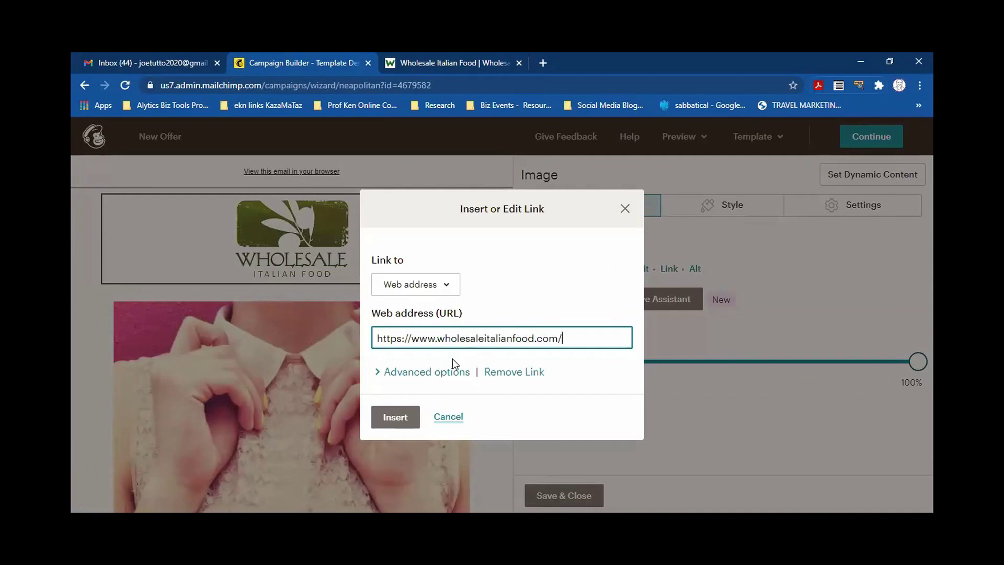
left_click(411, 372)
scroll(523, 385, "down", 2)
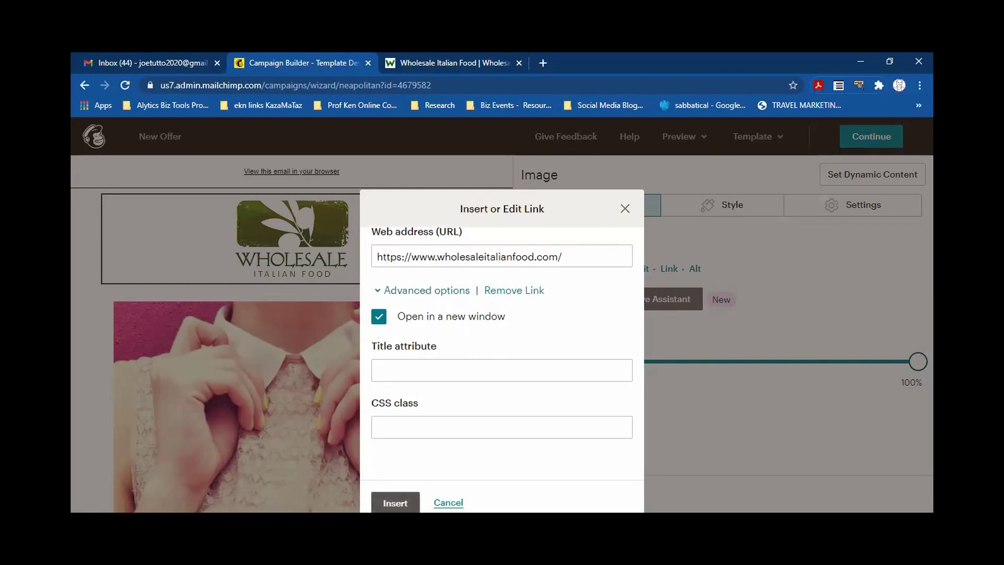
left_click(395, 503)
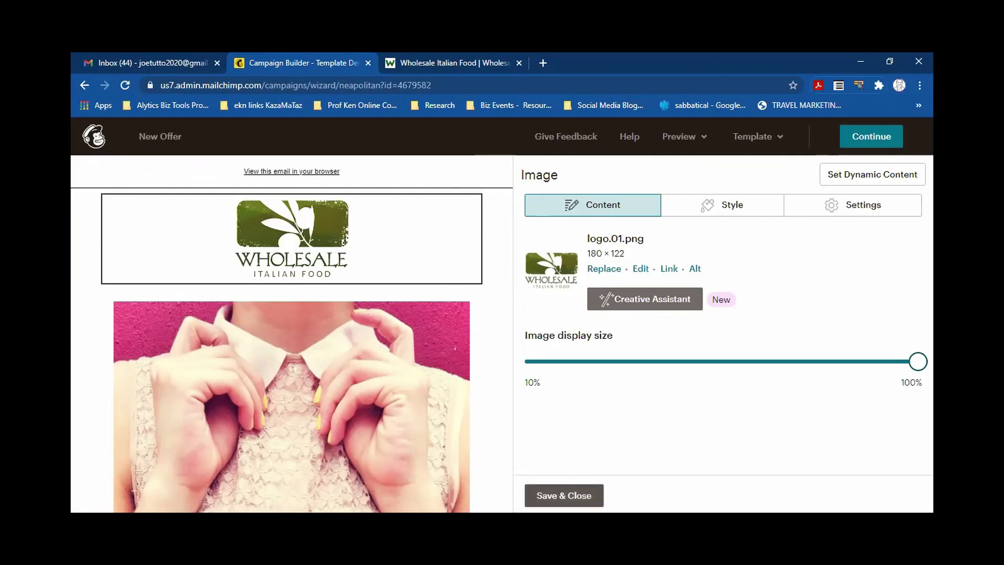
left_click(564, 496)
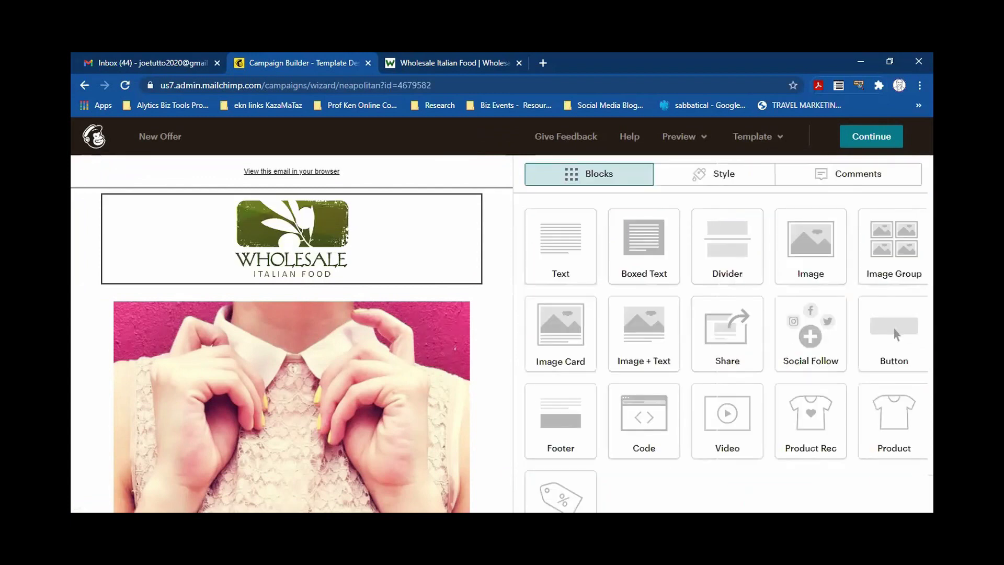
Replace the image card's fashion photo with the stored Basso basil-infused olive oil bottle image with olives and check it in the email.
scroll(374, 349, "down", 2)
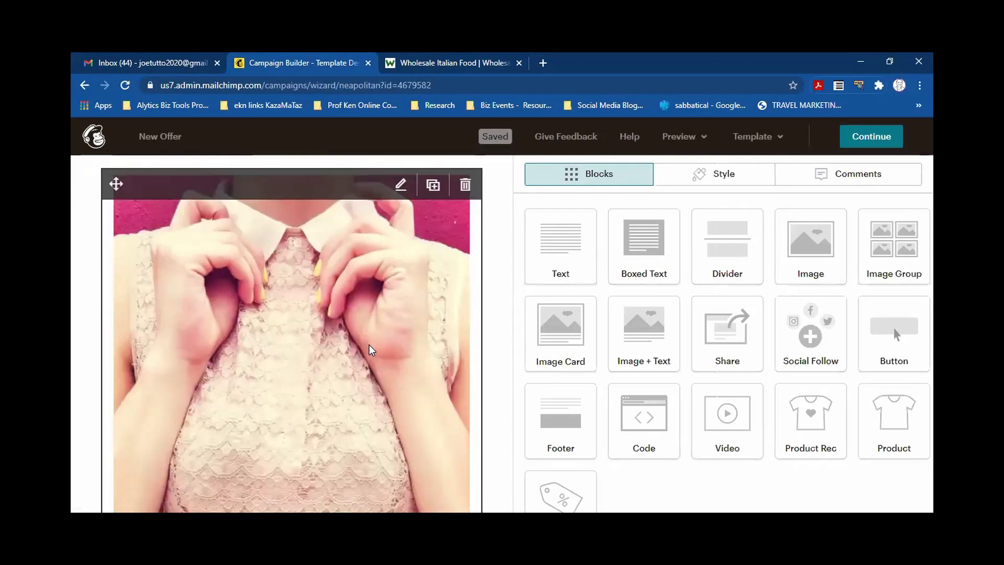
scroll(371, 349, "down", 4)
scroll(372, 349, "up", 5)
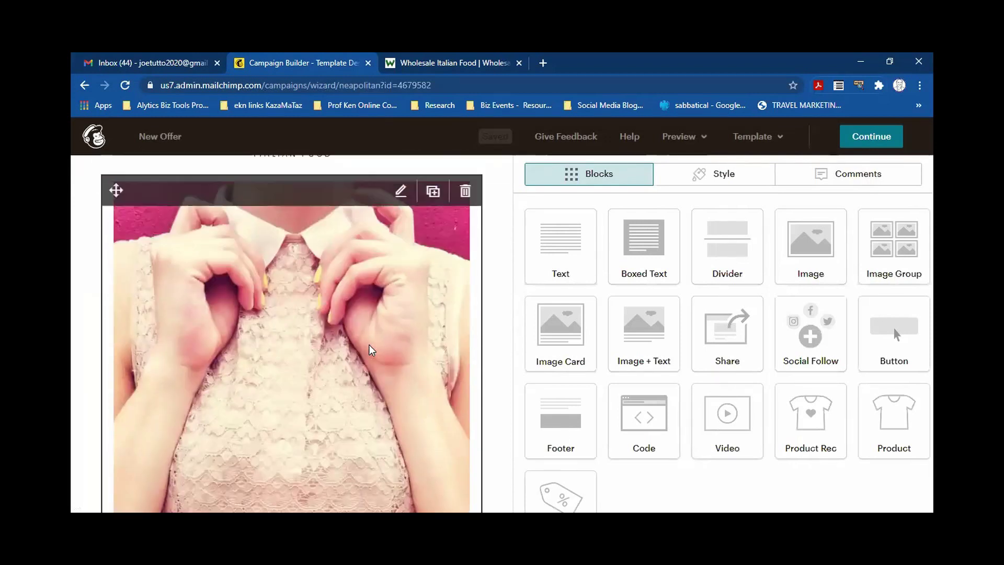
scroll(371, 350, "up", 2)
scroll(371, 350, "down", 5)
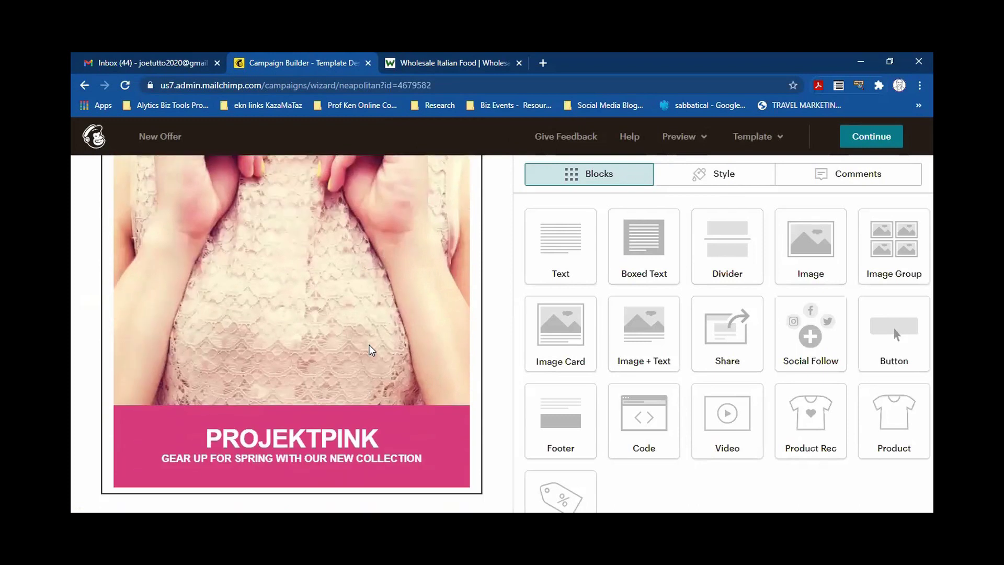
scroll(371, 350, "up", 2)
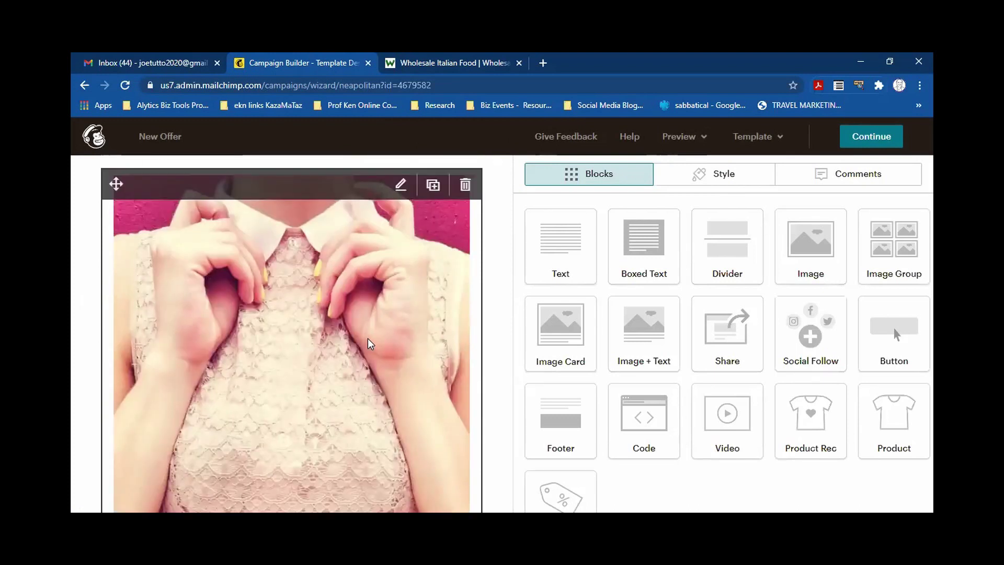
left_click(369, 340)
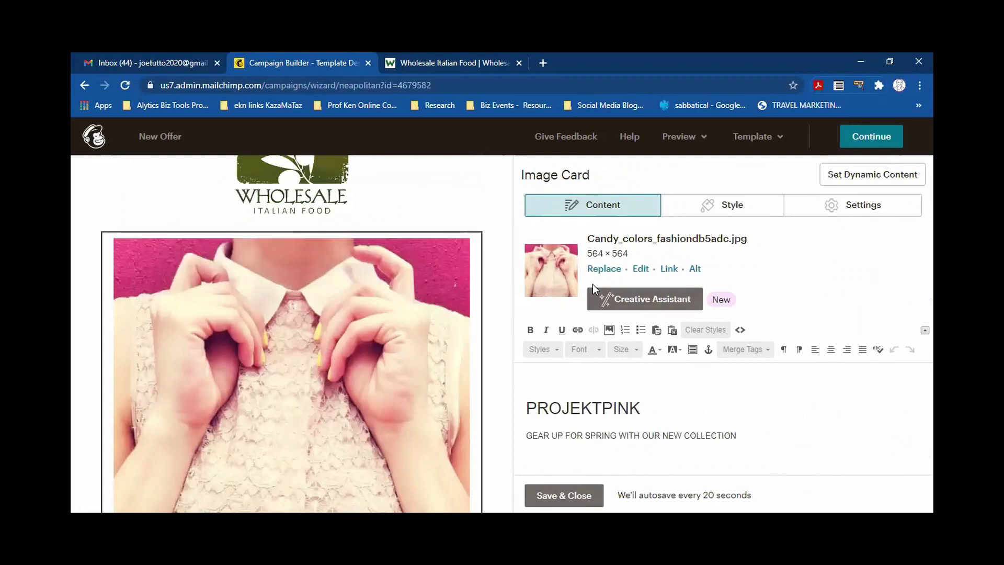
left_click(608, 270)
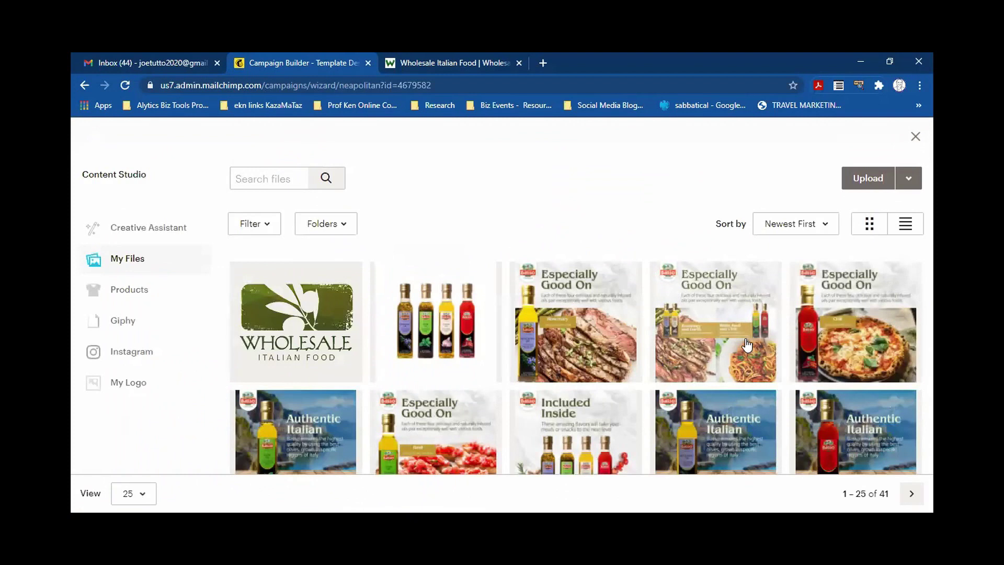
scroll(747, 345, "down", 5)
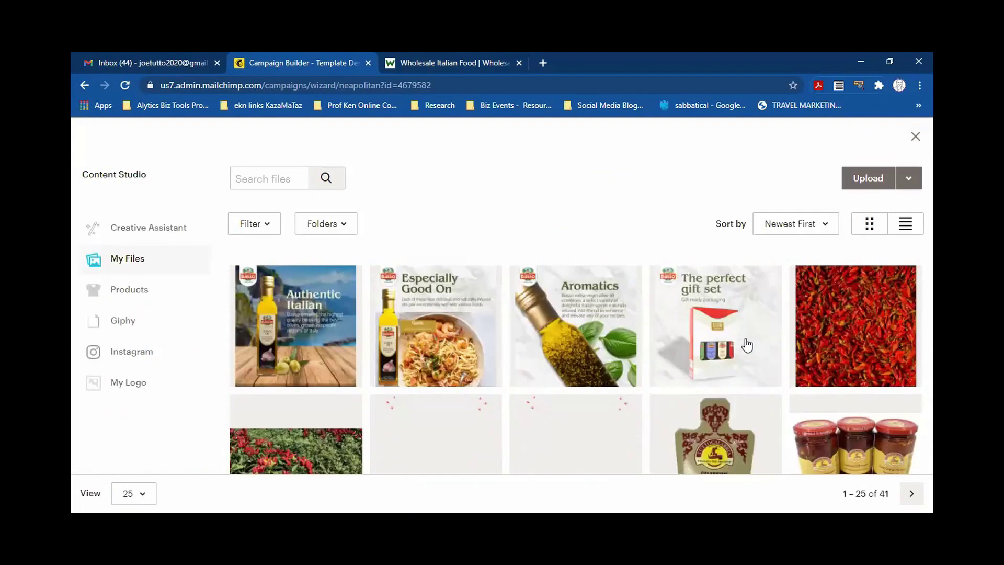
scroll(747, 346, "down", 4)
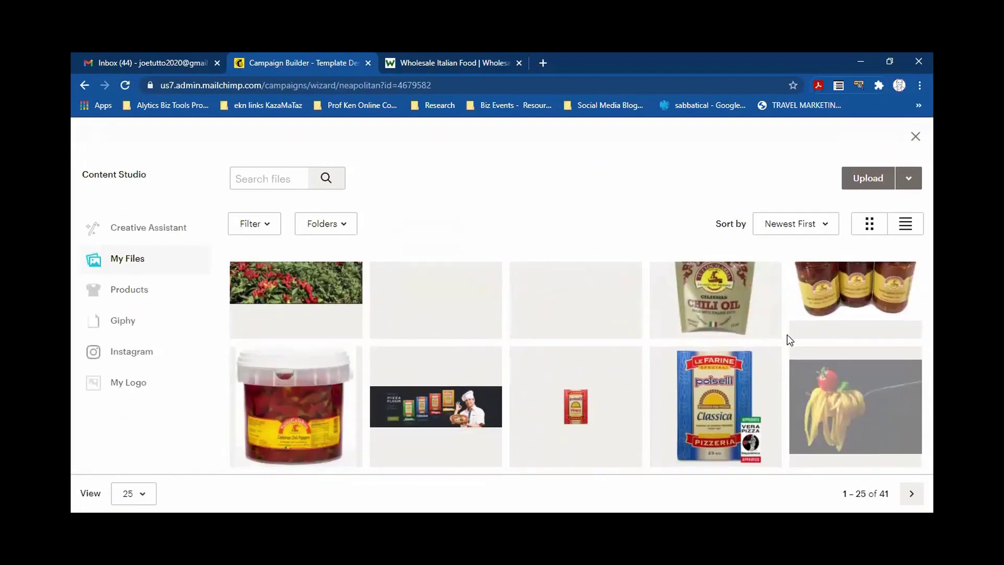
scroll(754, 340, "up", 9)
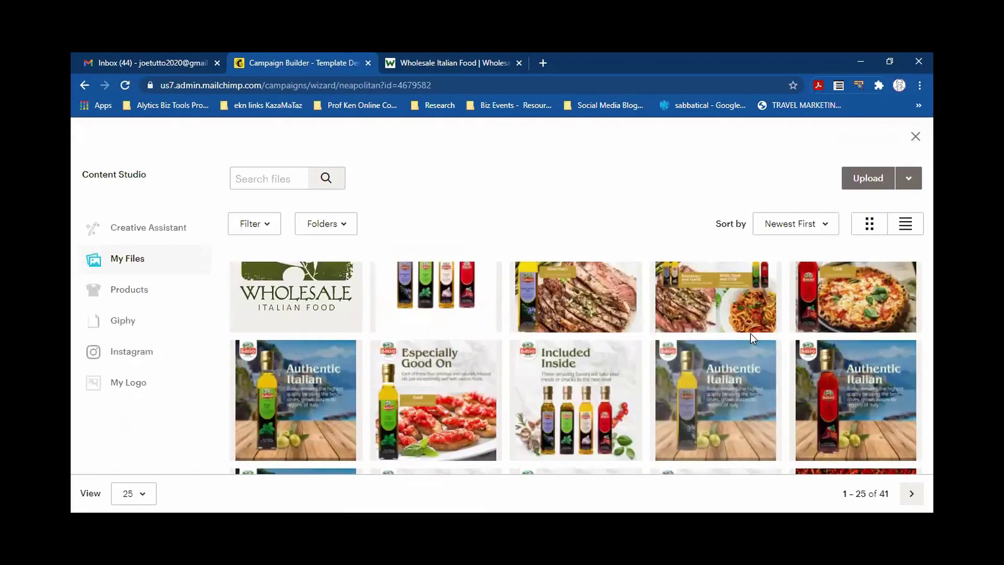
left_click(291, 381)
left_click(905, 178)
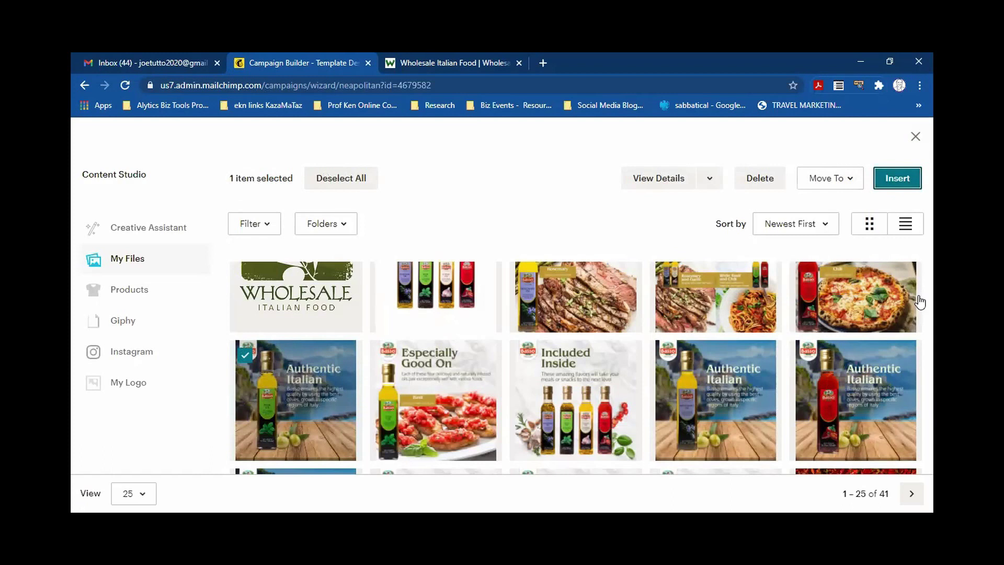
scroll(424, 358, "down", 4)
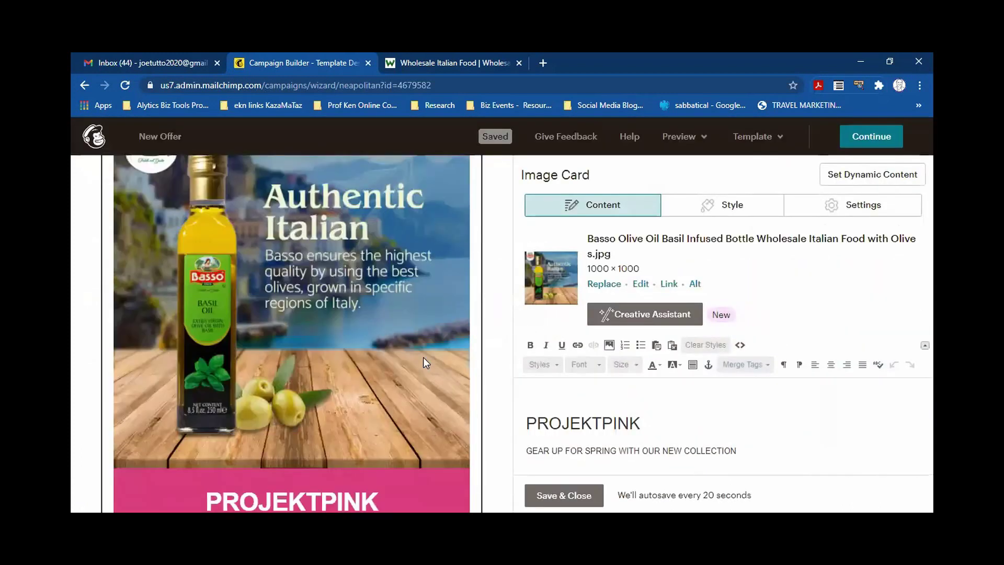
scroll(422, 357, "up", 4)
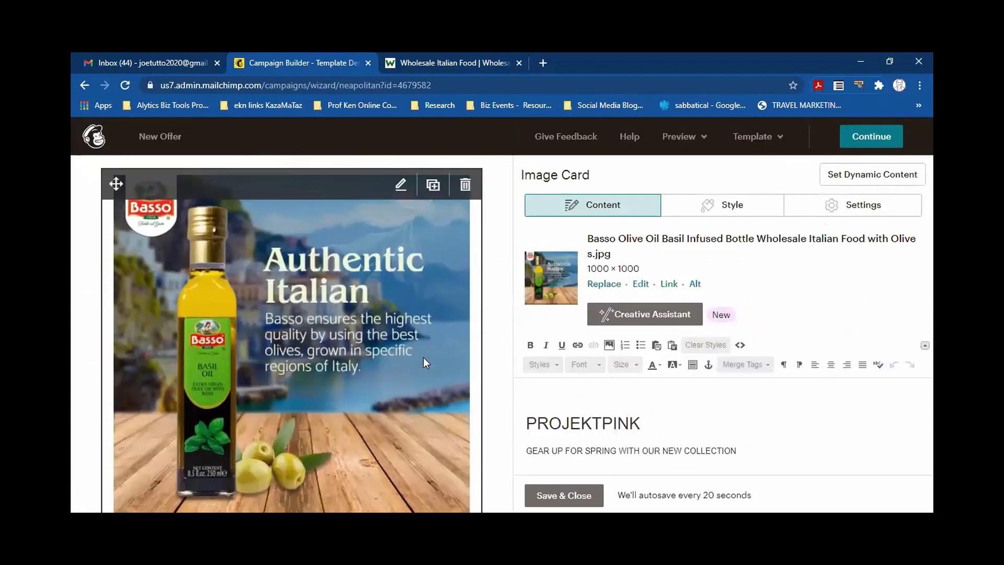
scroll(422, 357, "down", 4)
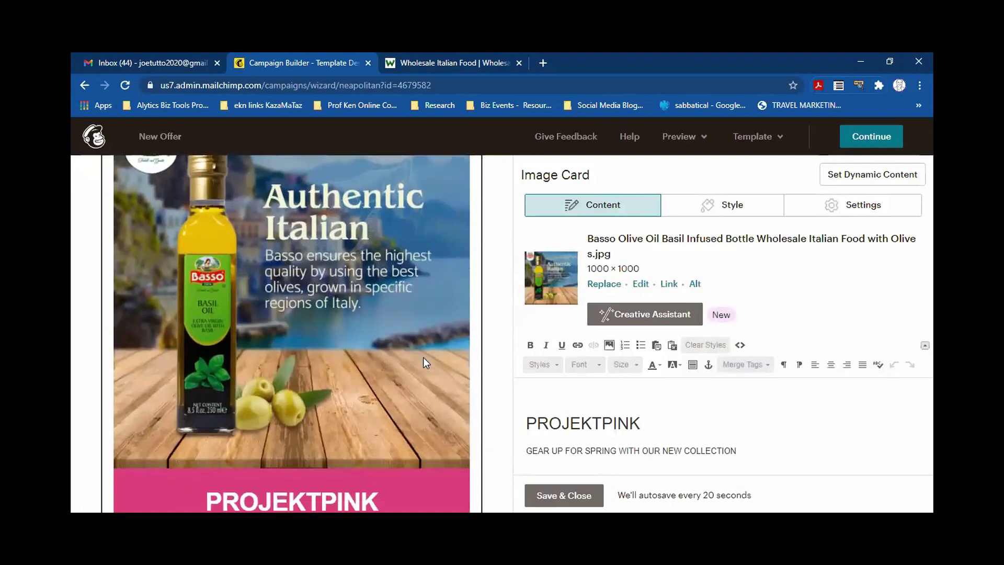
scroll(504, 327, "down", 1)
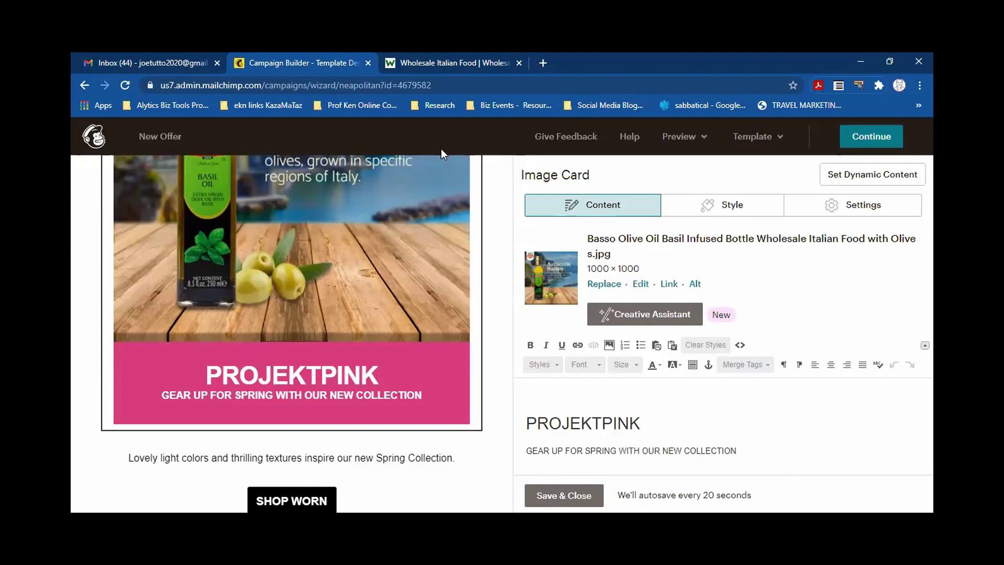
Switch to the Wholesale Italian Food site and get the page address of the on-sale Basso Infused Extra Virgin Olive Oil 4 pk Gift Set.
left_click(447, 64)
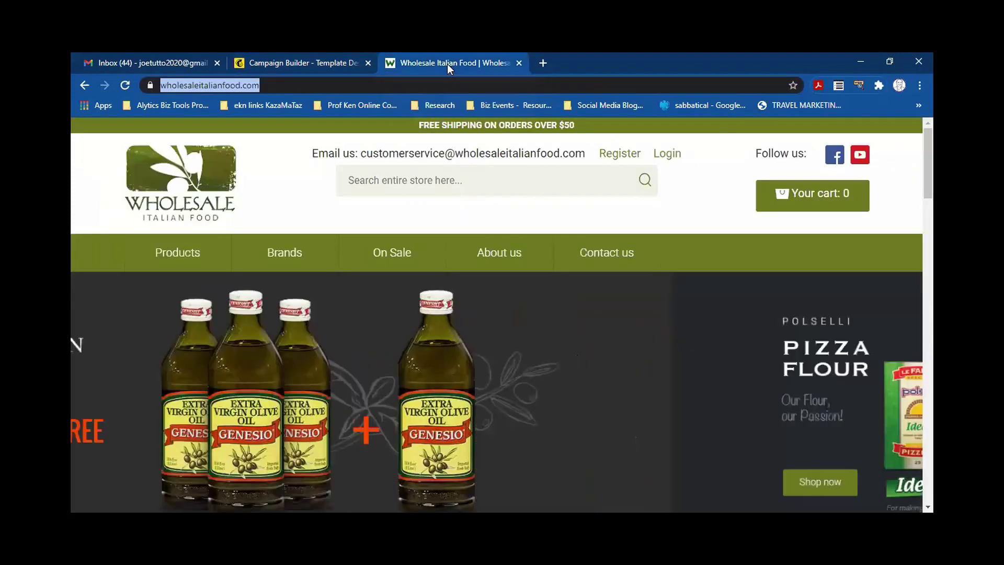
mouse_move(312, 256)
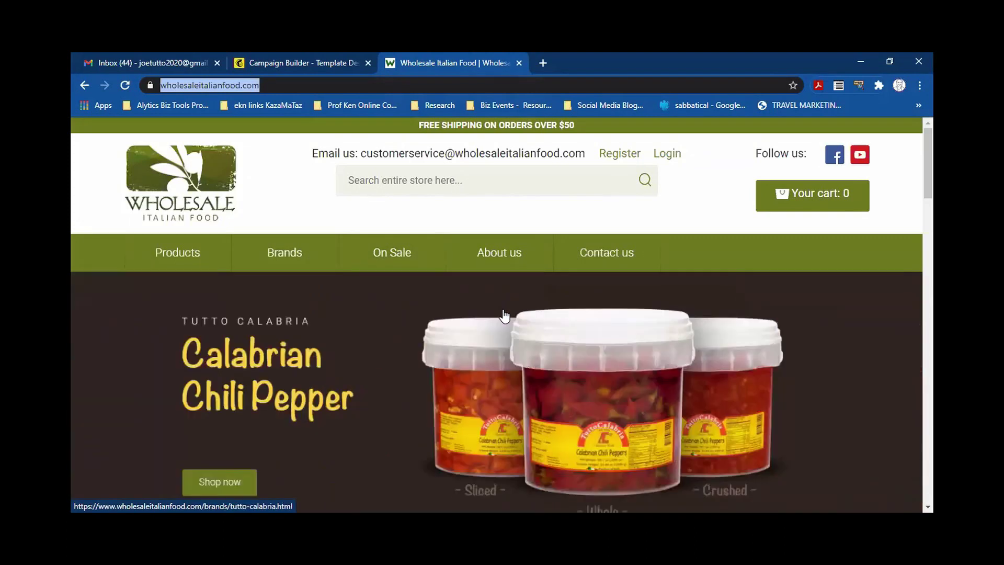
left_click(406, 262)
scroll(464, 302, "down", 2)
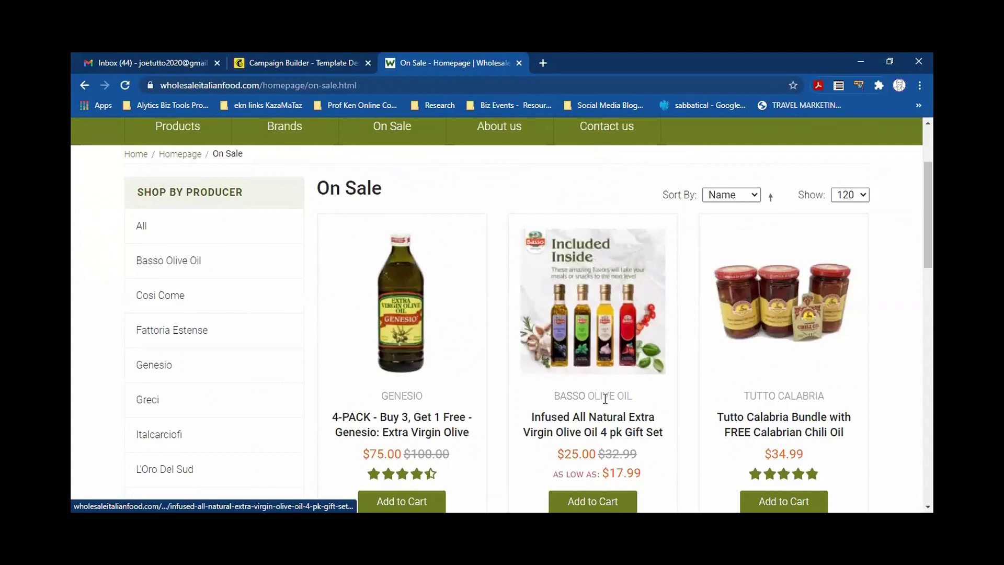
left_click(611, 422)
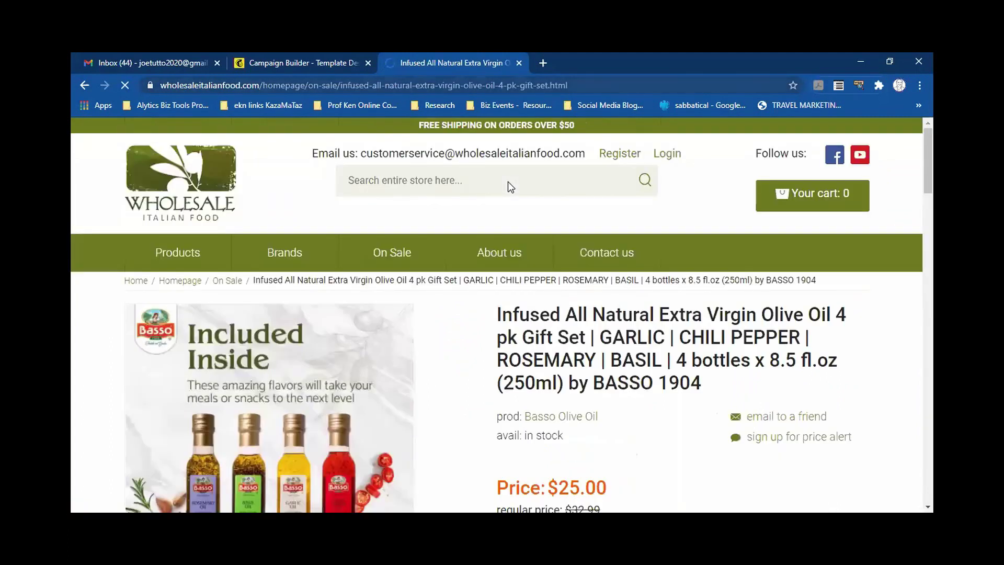
key("ctrl+l")
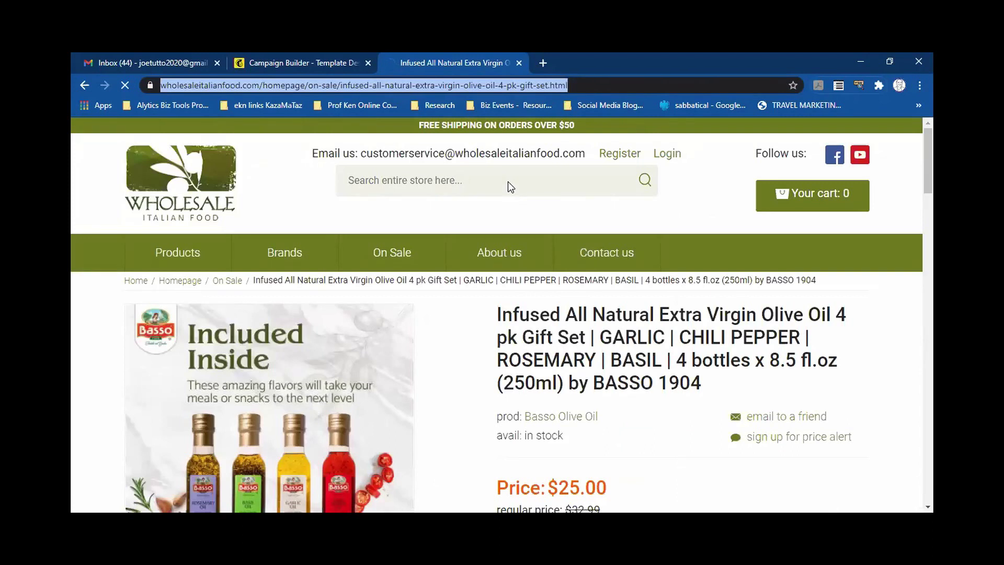
Back in Mailchimp, link the olive oil image to the copied web address of the 4 pk gift set page.
left_click(332, 68)
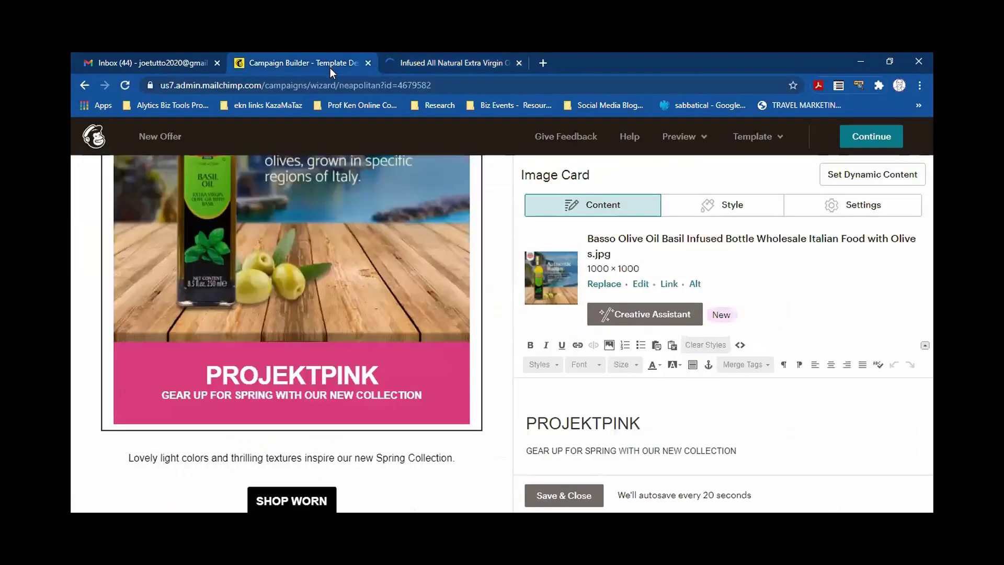
left_click(670, 284)
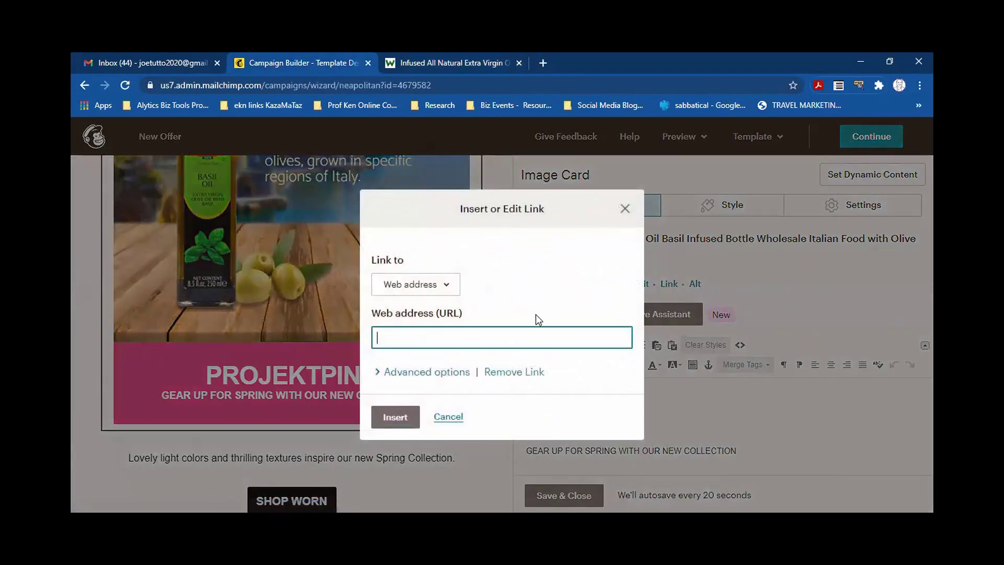
key("ctrl+v")
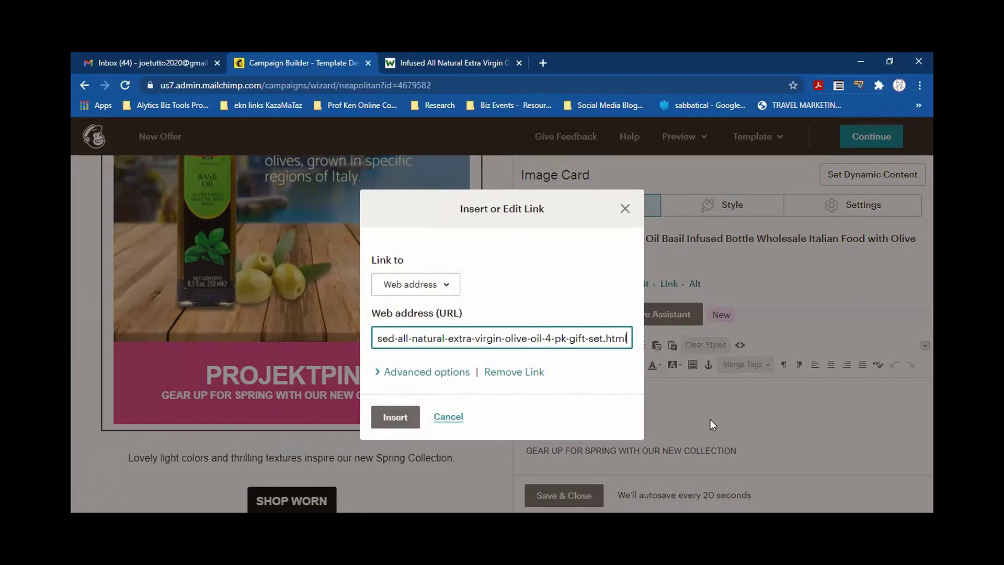
left_click(388, 418)
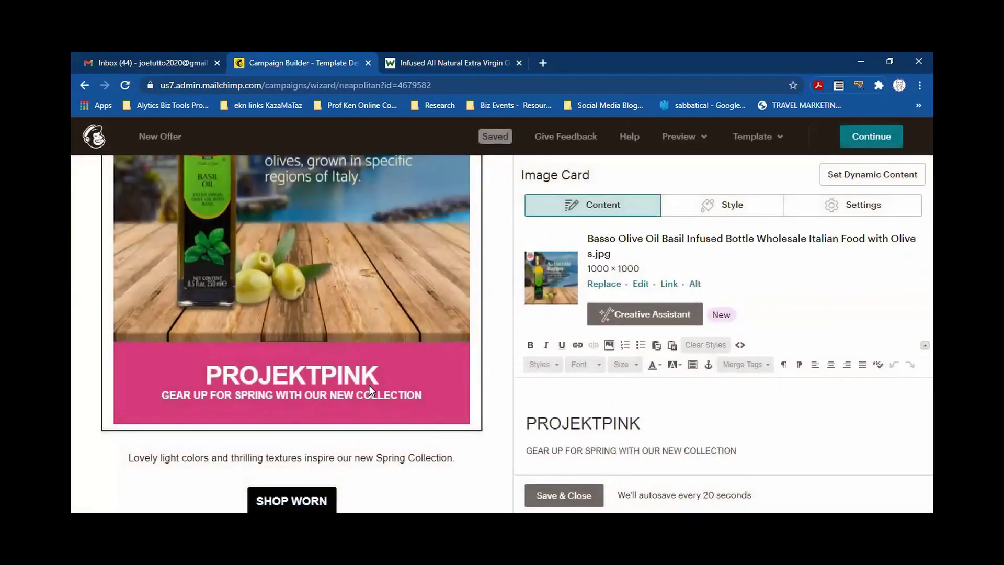
Replace the image card's PROJEKTPINK headline with "Come Back To Our Family.".
scroll(662, 402, "down", 1)
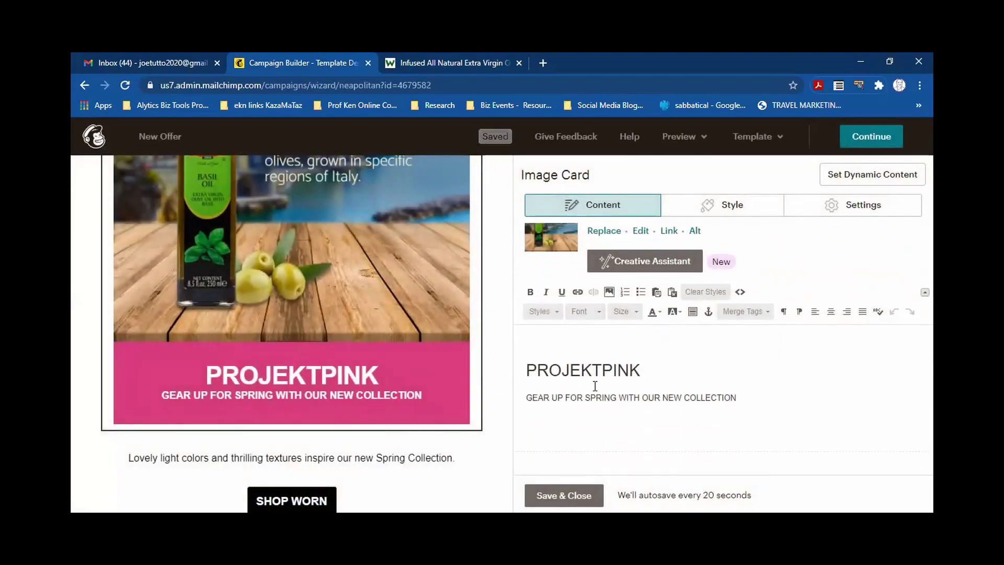
left_click_drag(641, 370, 520, 367)
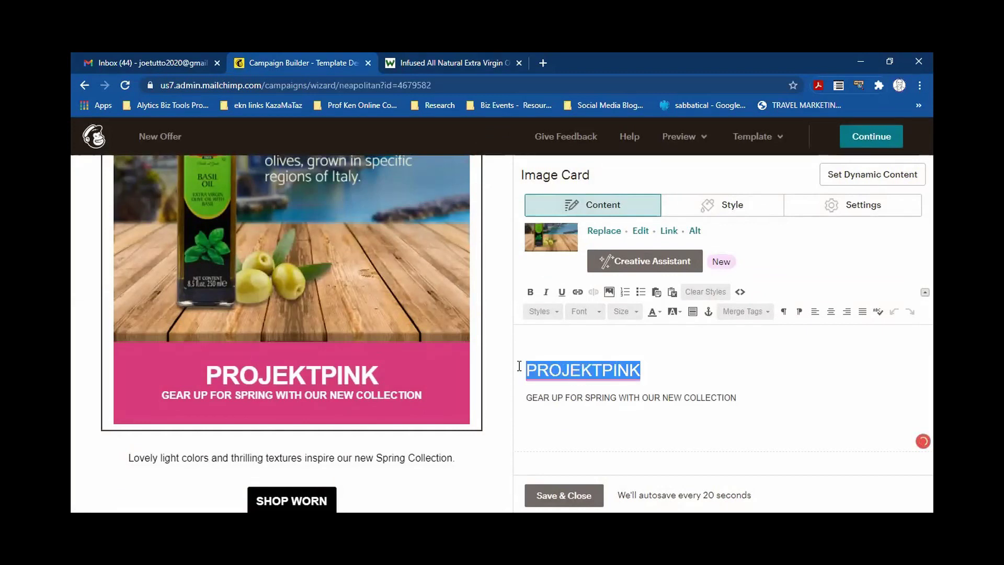
type("C")
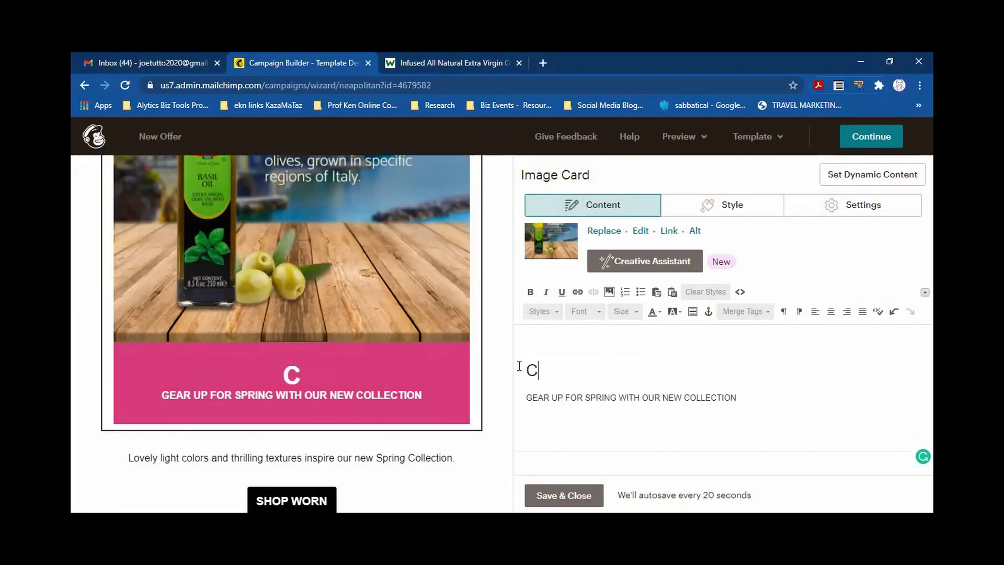
type("e ")
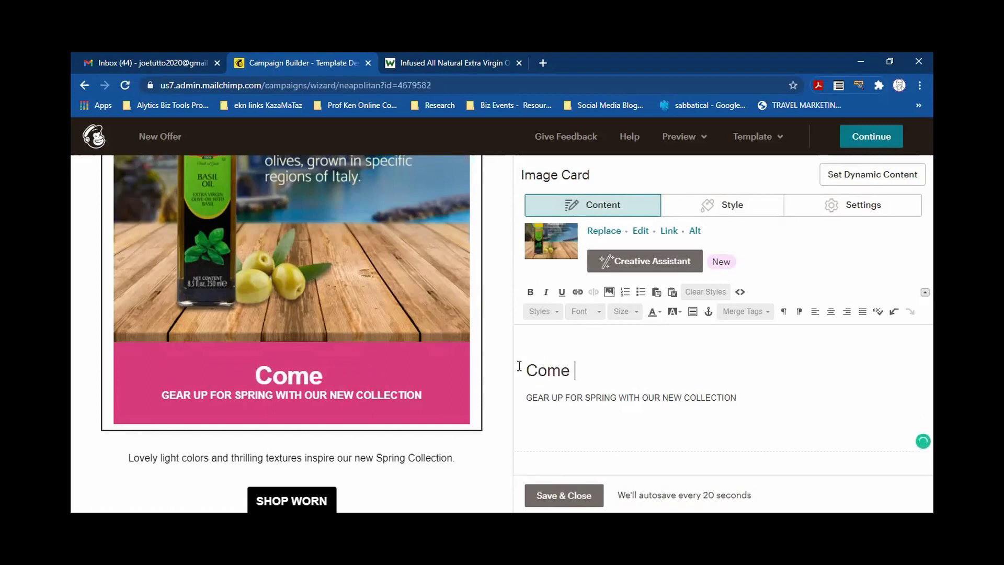
type("Back ")
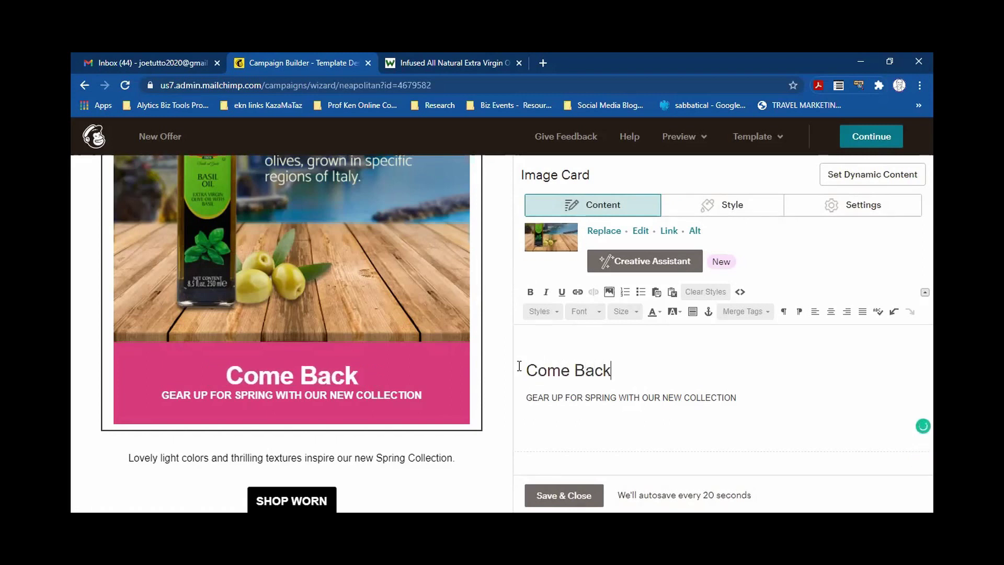
type("To ")
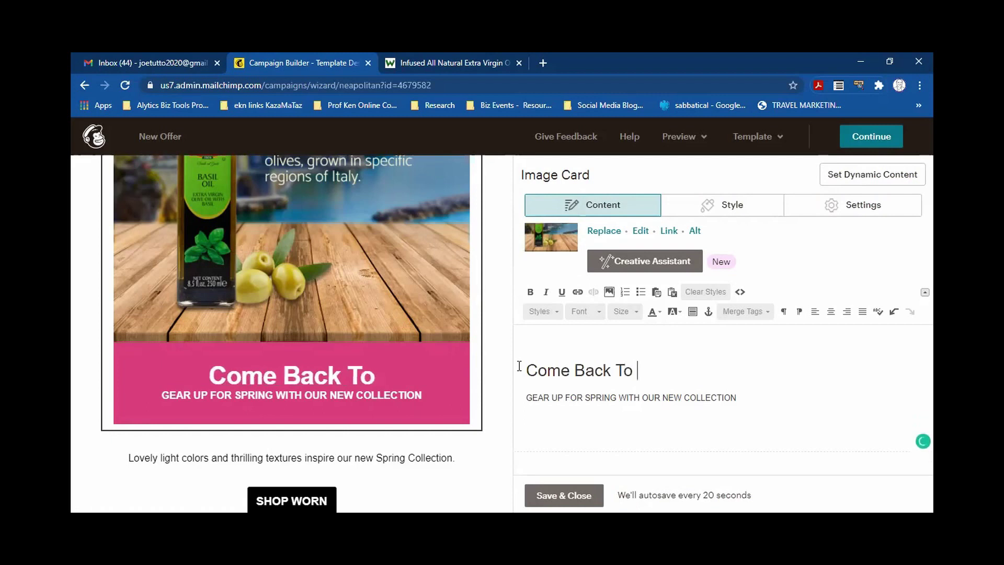
type("Our Family")
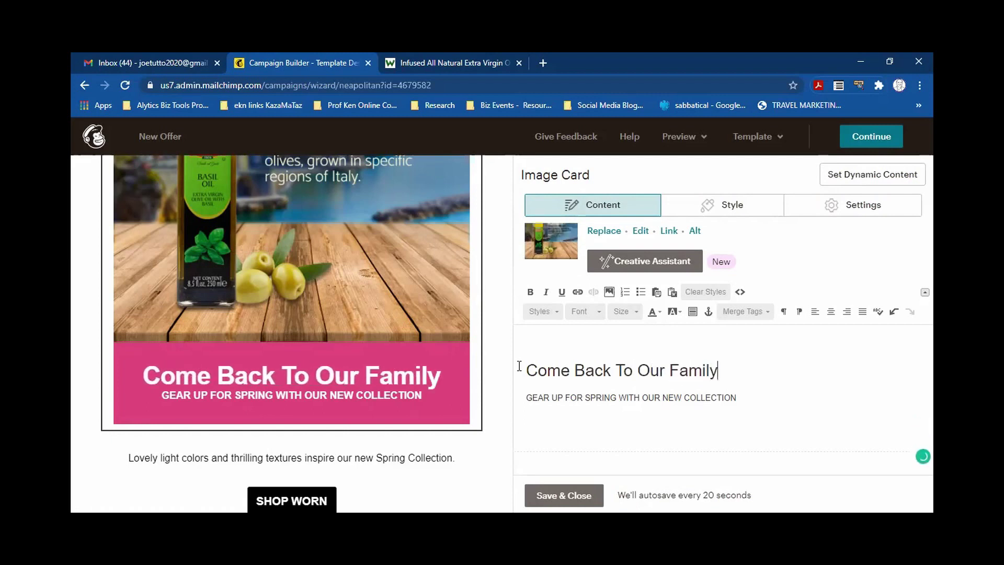
type(".")
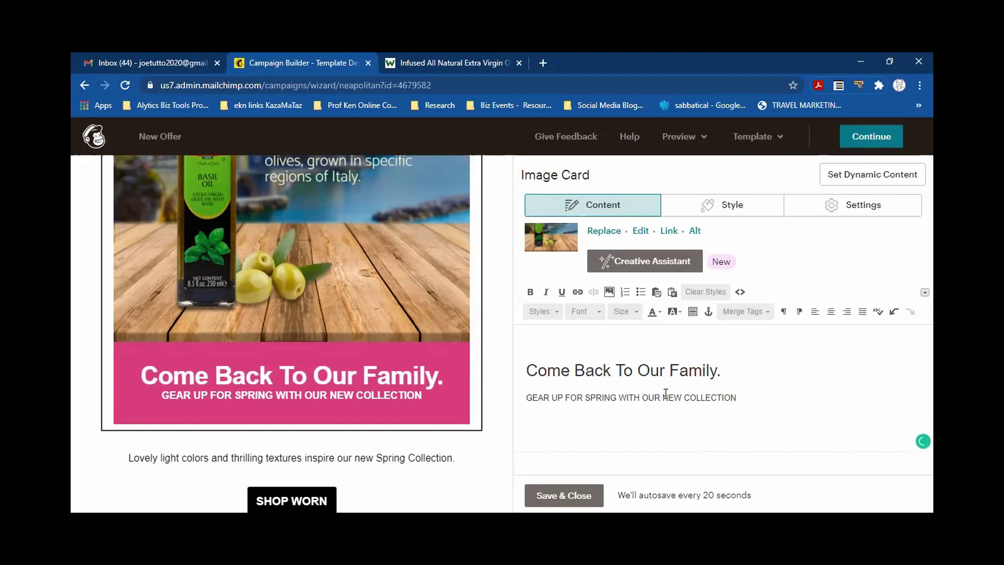
Replace the spring collection line under the headline with "We'll give you a FREE Basoo Olive Oil to celebrate.".
left_click_drag(752, 397, 534, 395)
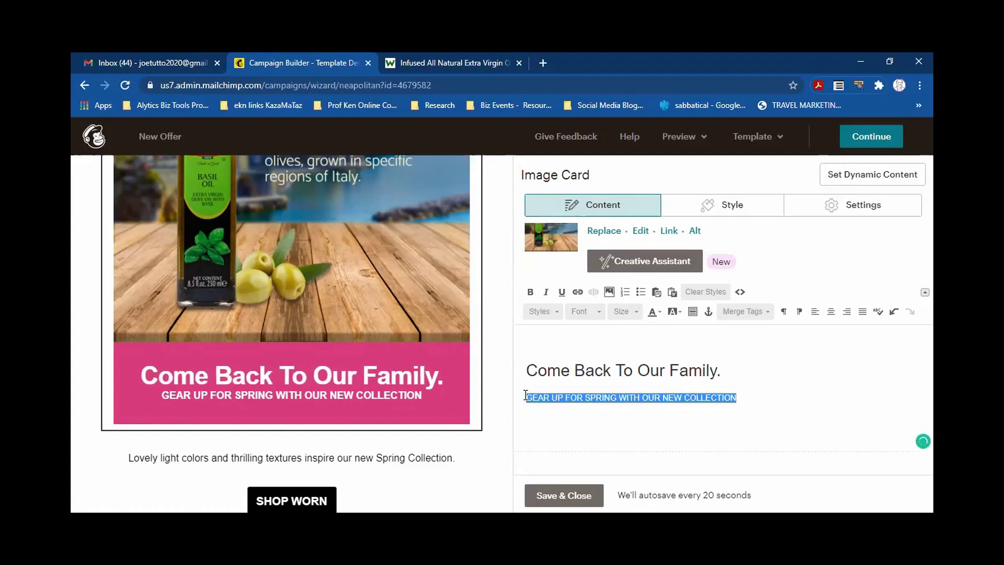
type("We'll give you a")
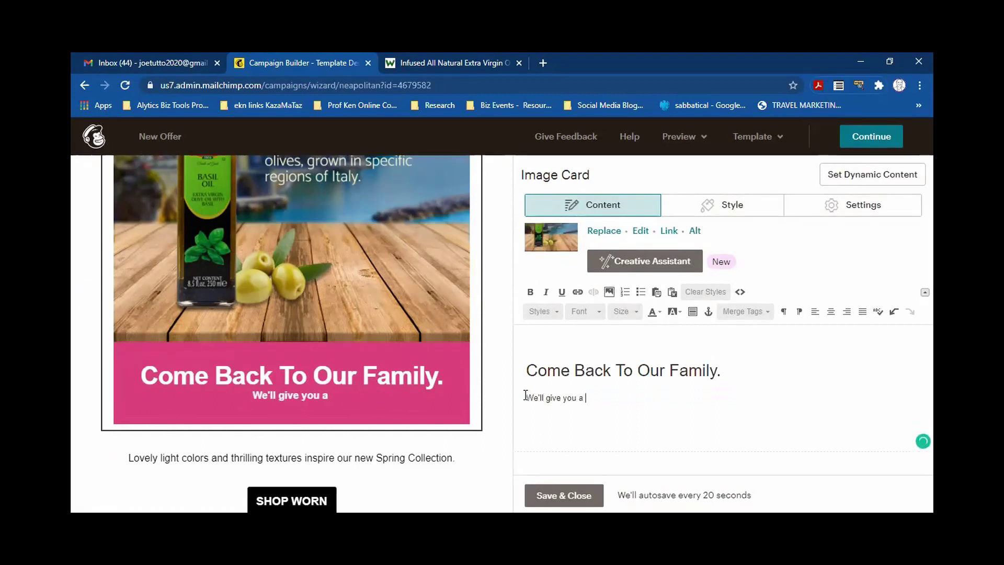
type(" FREE Basoo Olive")
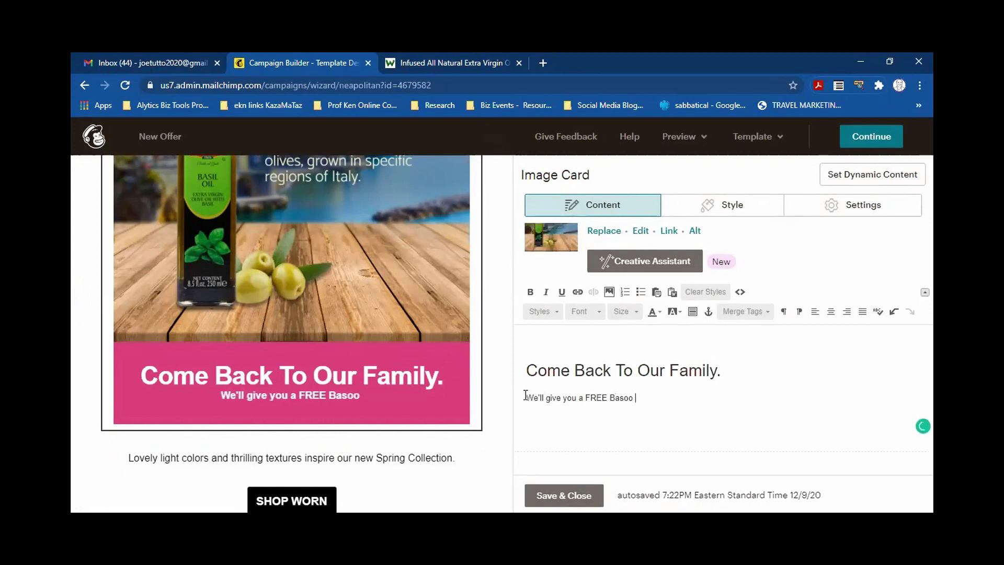
type(" Oil to celebrate.")
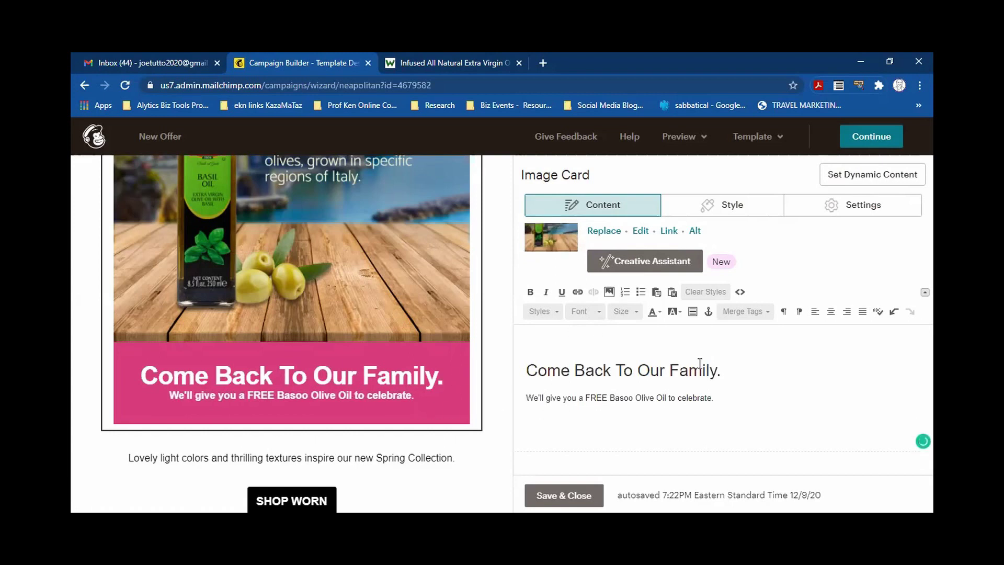
Change the image card's background color from the text panel's pink to dark green #186305 and save the card.
scroll(435, 423, "down", 1)
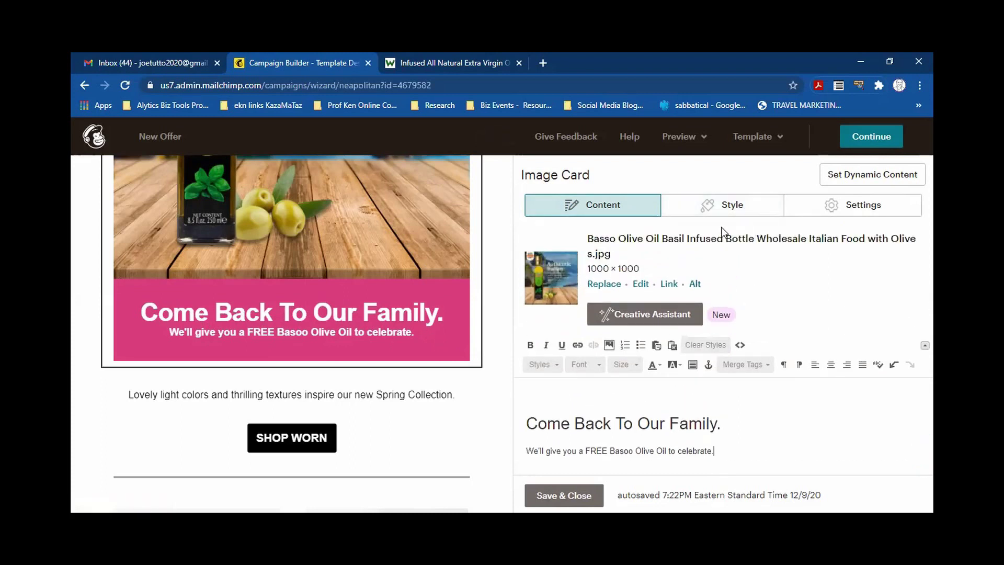
left_click(725, 211)
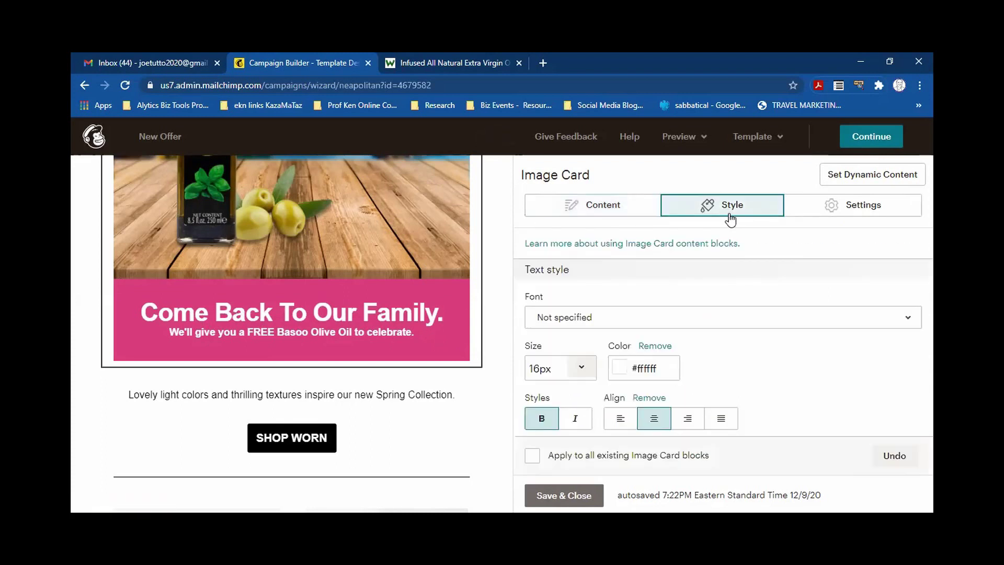
scroll(737, 285, "down", 5)
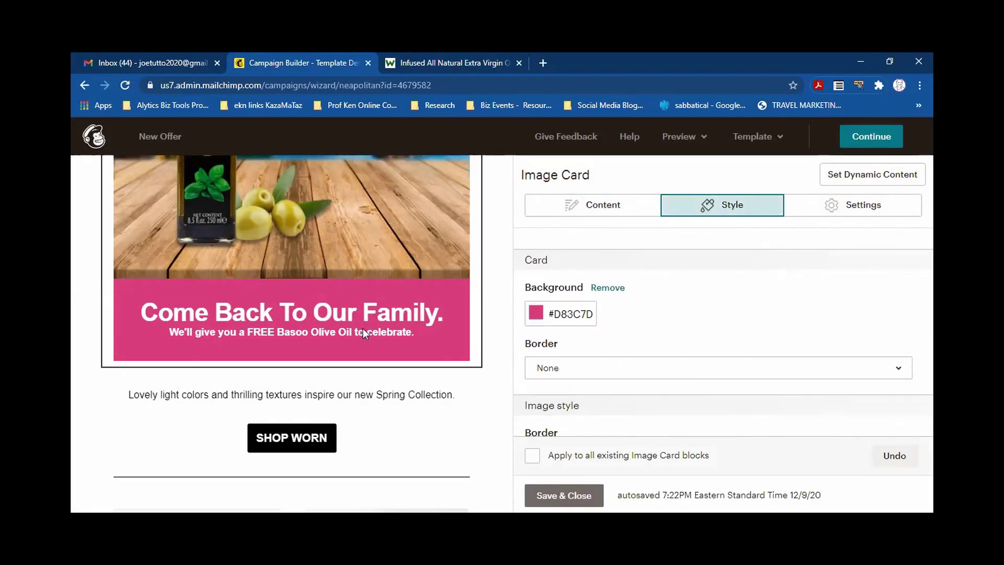
left_click(542, 313)
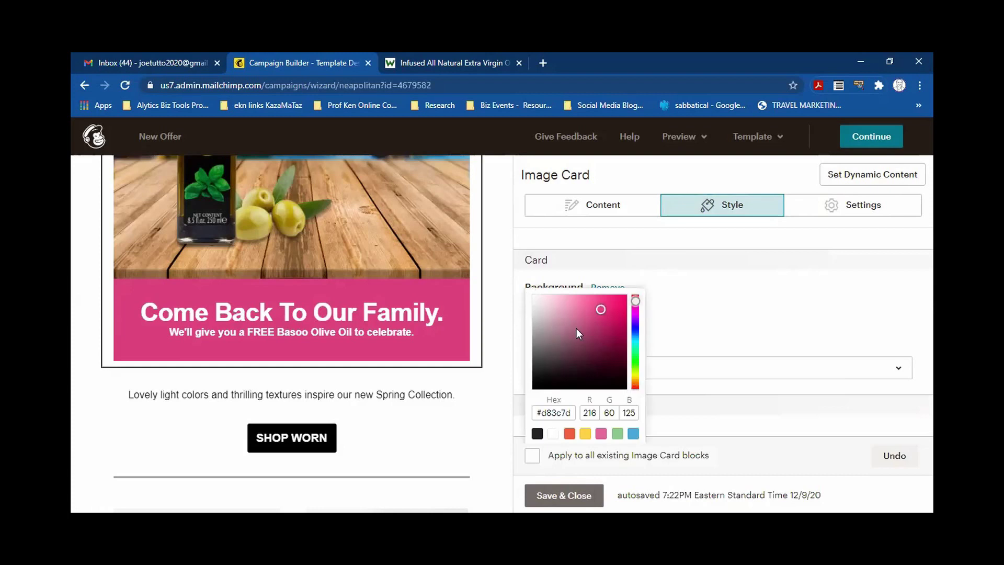
scroll(634, 365, "down", 1)
key("Escape")
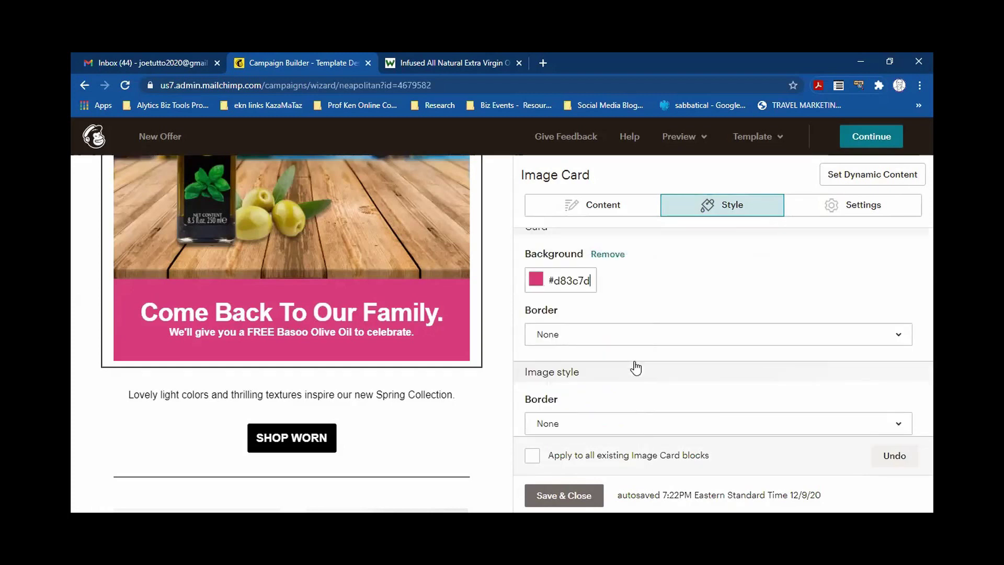
left_click(541, 287)
left_click(635, 328)
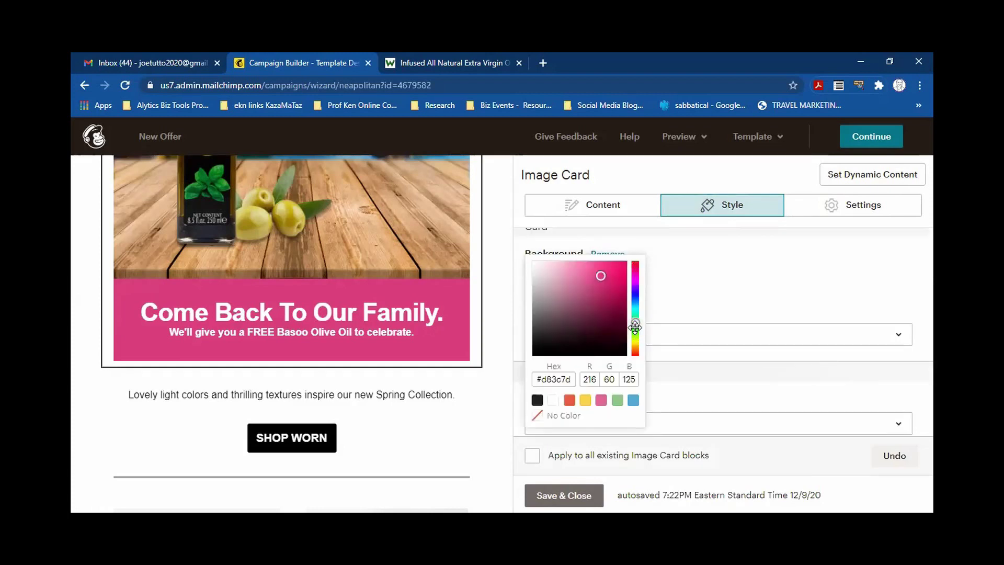
left_click(623, 319)
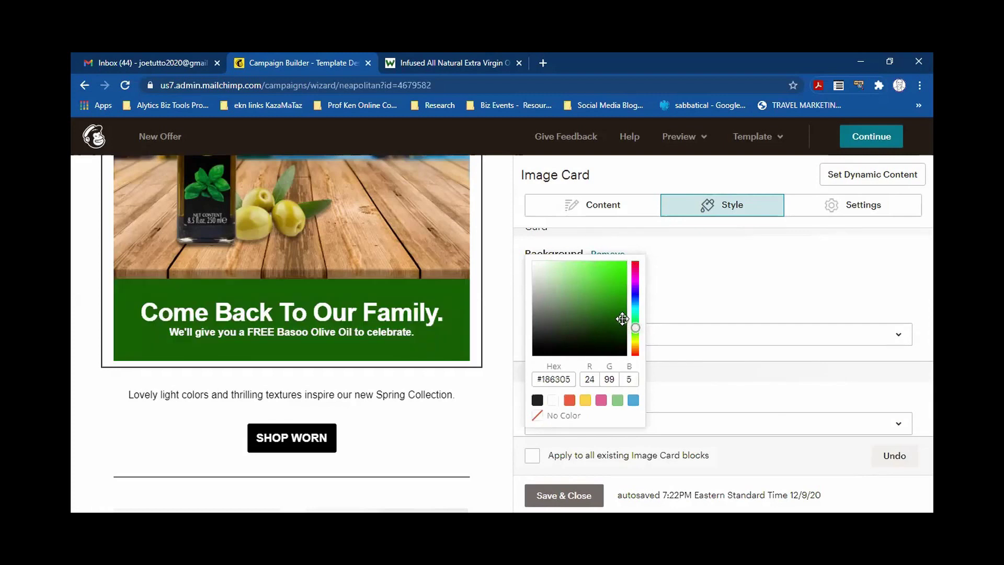
scroll(741, 326, "down", 1)
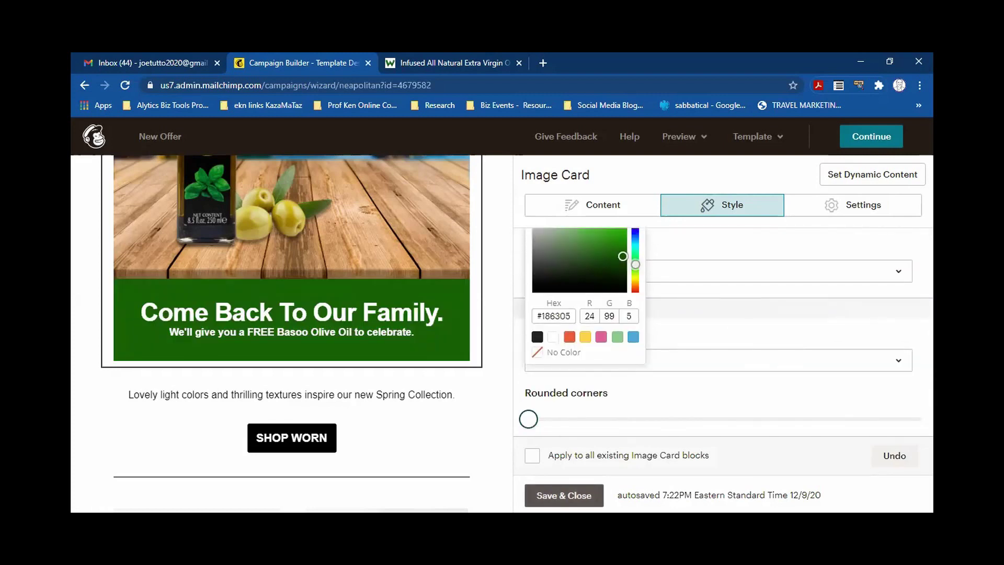
left_click(563, 495)
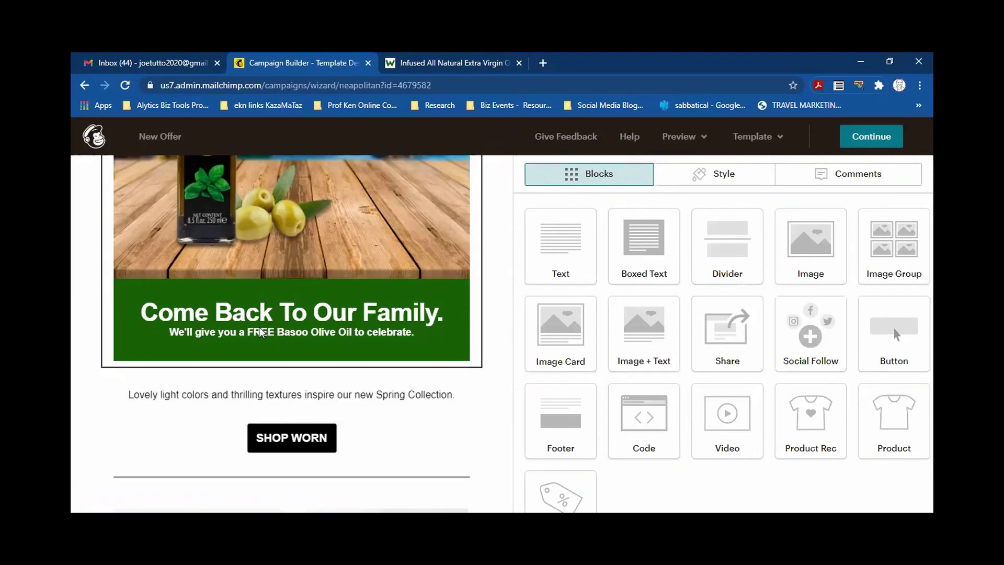
Link the card's line "We'll give you a FREE Basoo Olive Oil to celebrate." to the copied 4 pk gift set web address.
scroll(347, 331, "down", 1)
scroll(338, 333, "up", 1)
left_click(405, 320)
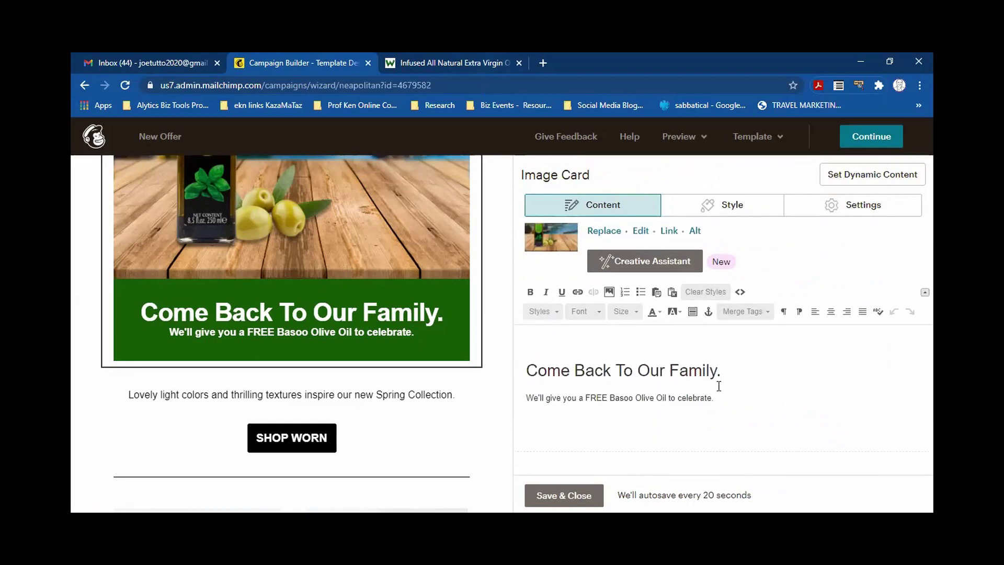
left_click_drag(718, 397, 581, 394)
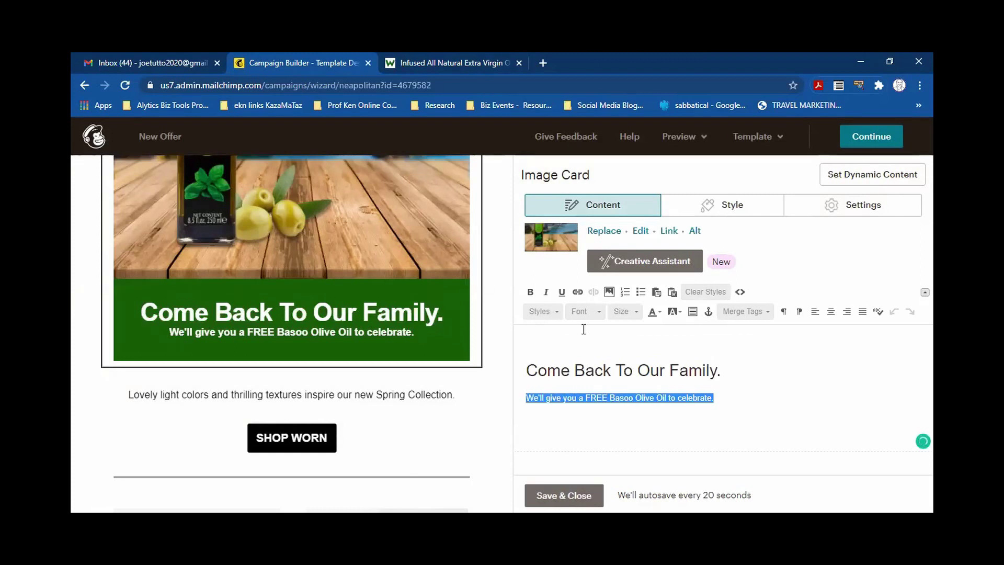
left_click(577, 292)
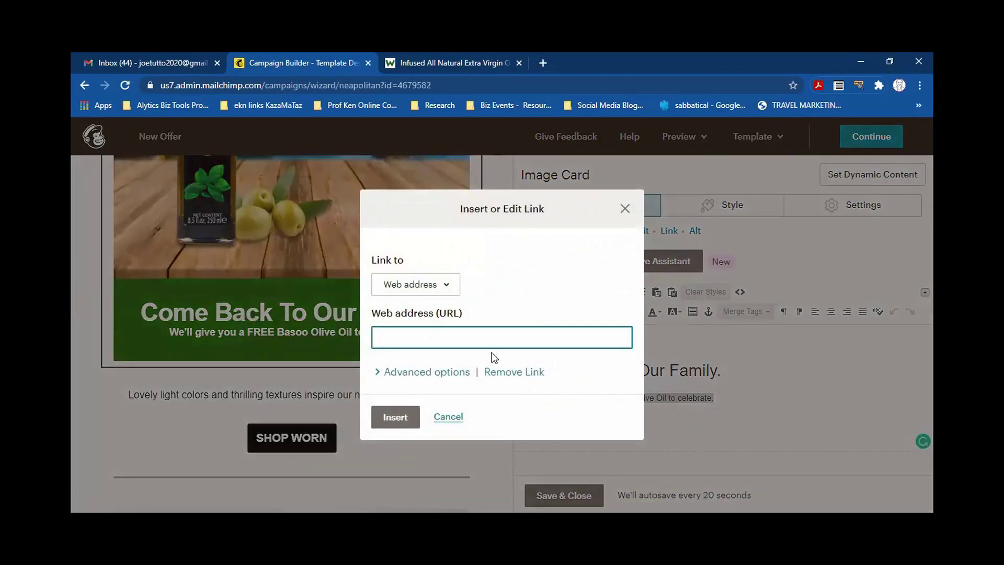
key("ctrl+v")
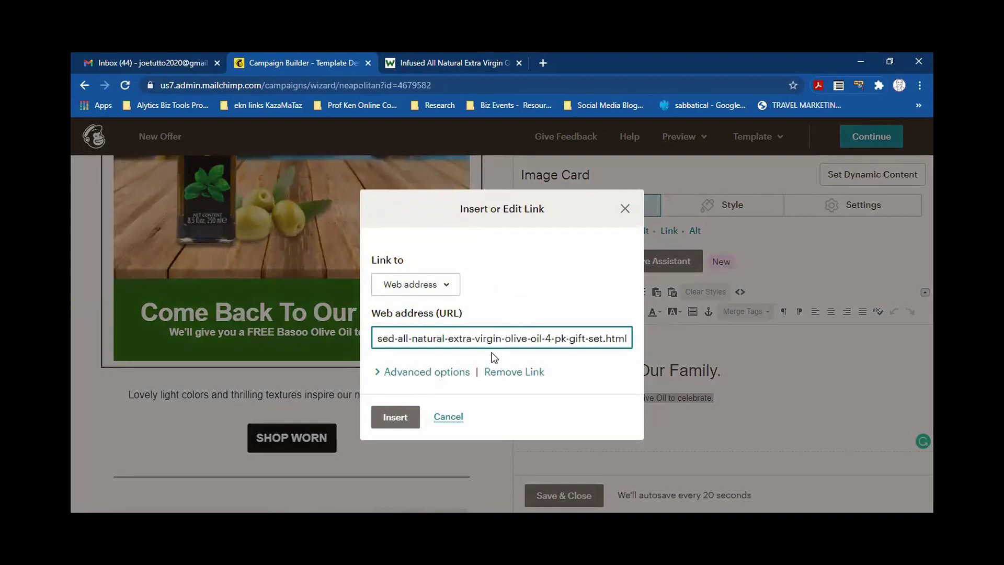
left_click(388, 421)
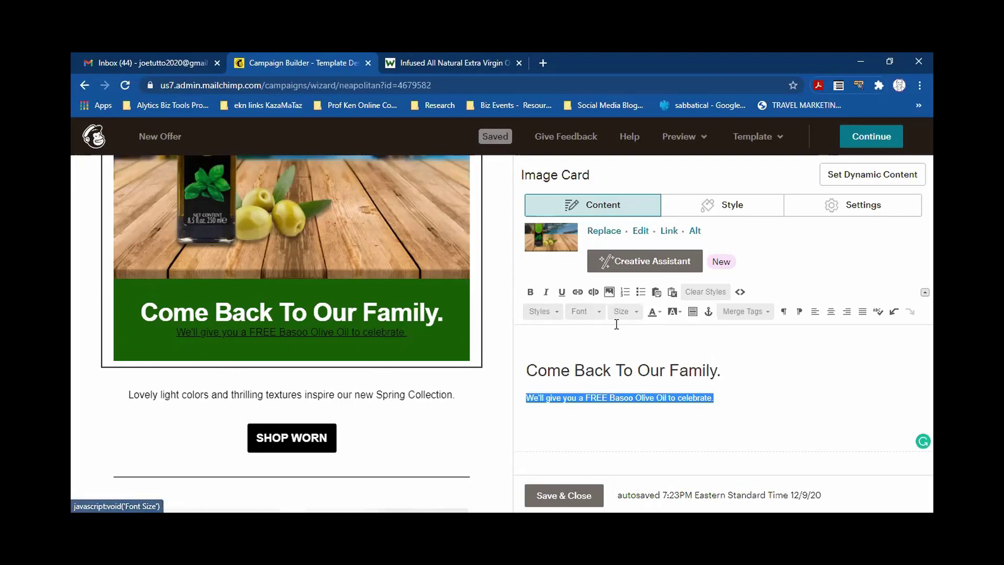
Set the linked line's text color to white and save the image card.
left_click(659, 313)
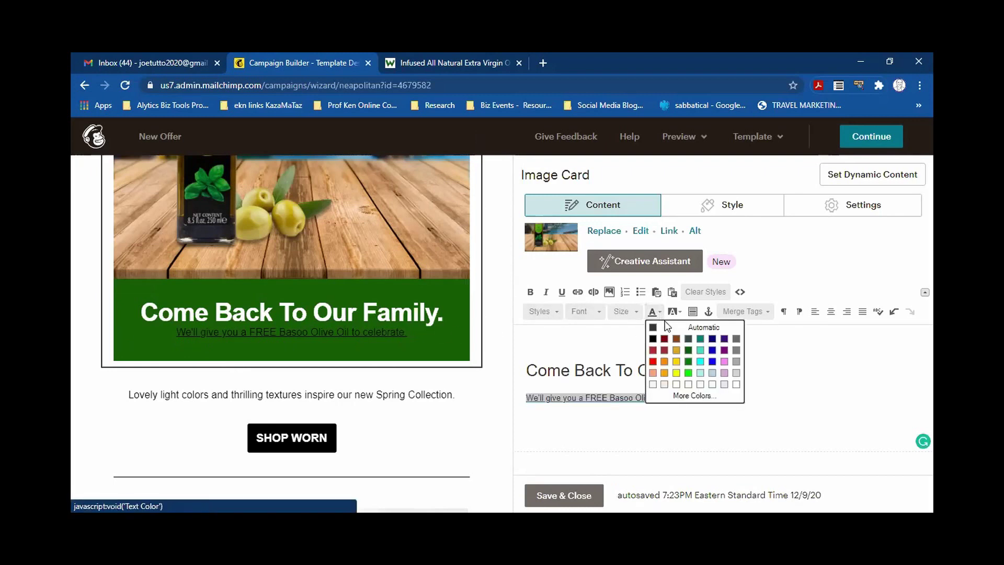
left_click(737, 385)
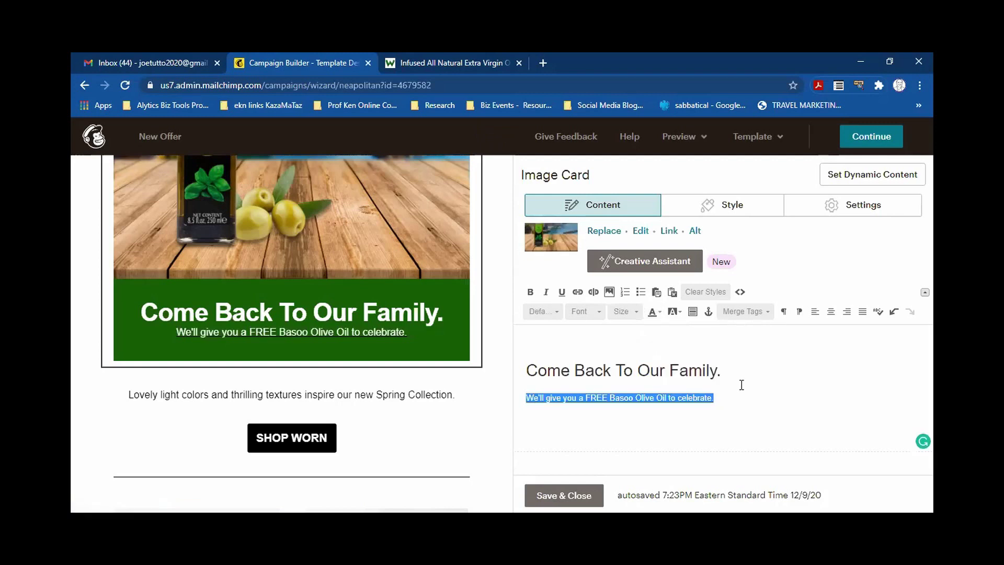
left_click(785, 392)
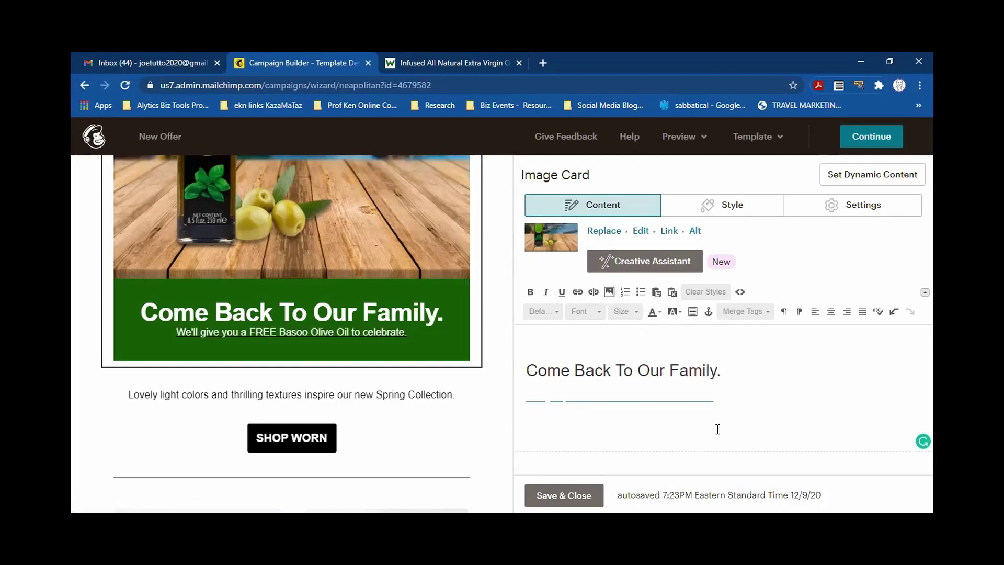
left_click(564, 495)
Replace the Spring Collection text below the image card with "Special Offer. Get Free Basso Olive Oil Gift set with $50 purchase." and save it.
scroll(422, 387, "up", 5)
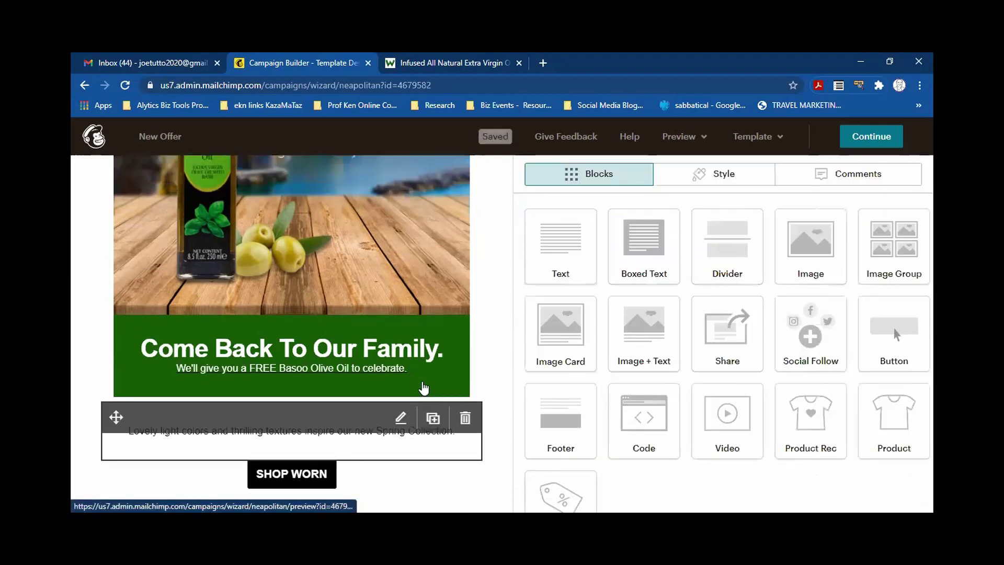
scroll(377, 391, "up", 3)
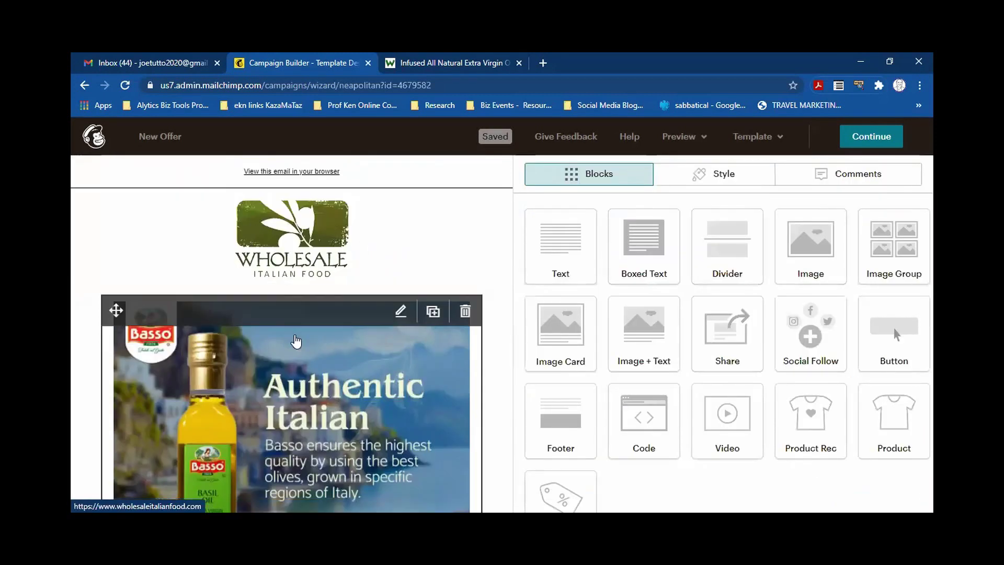
scroll(229, 309, "down", 10)
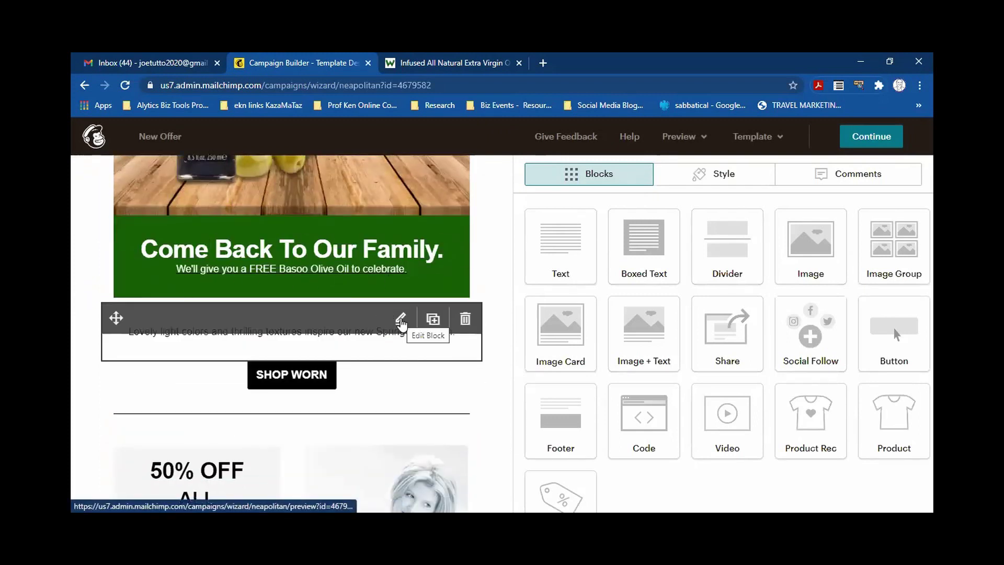
left_click(401, 321)
left_click_drag(794, 300, 515, 294)
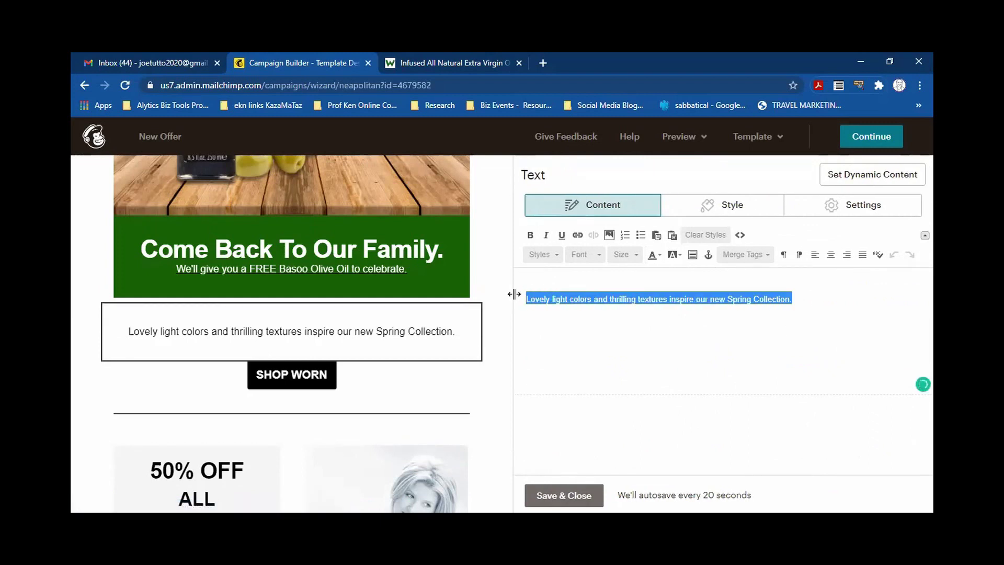
type("Spc")
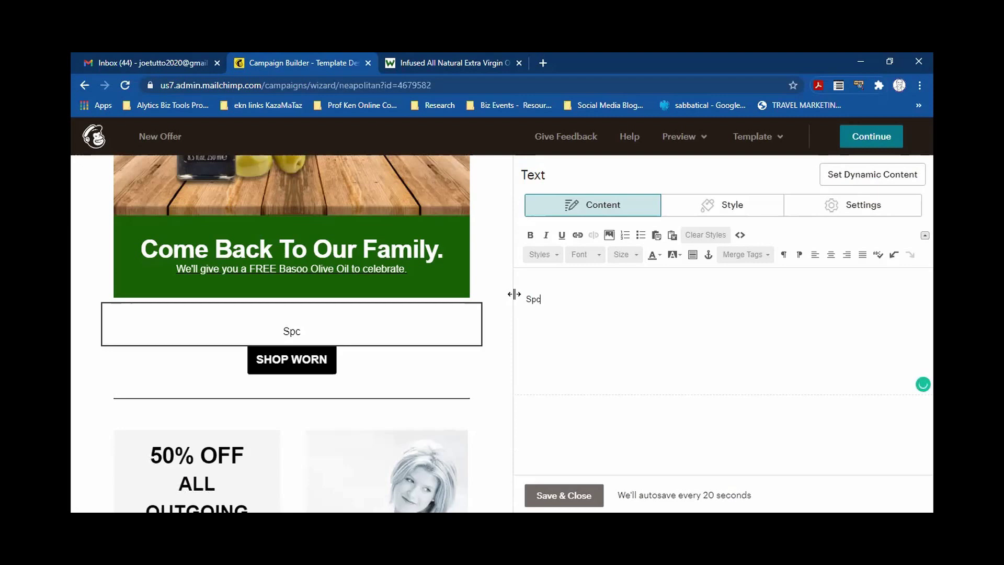
key("BackSpace")
key("BackSpace")
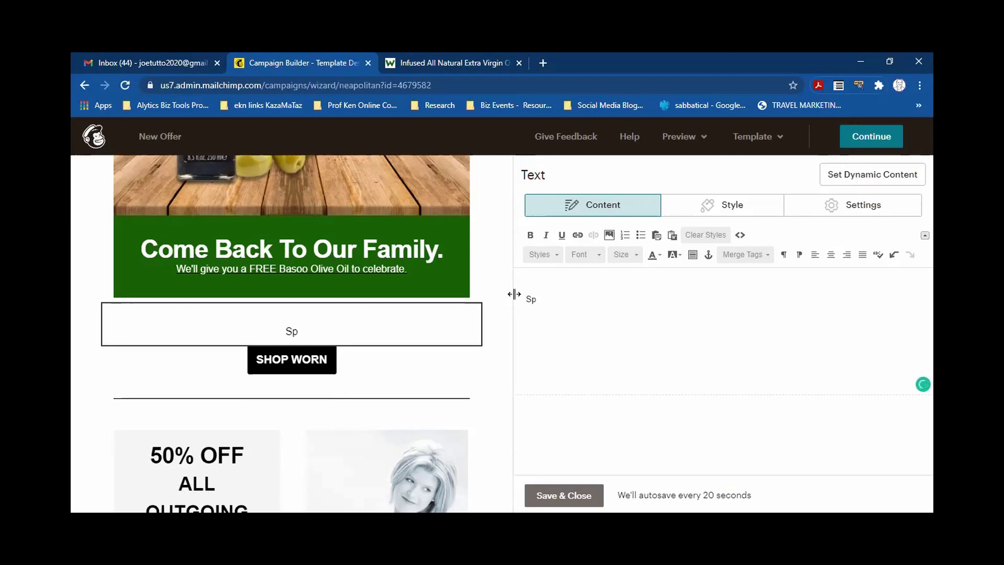
type("ecial Offer. ")
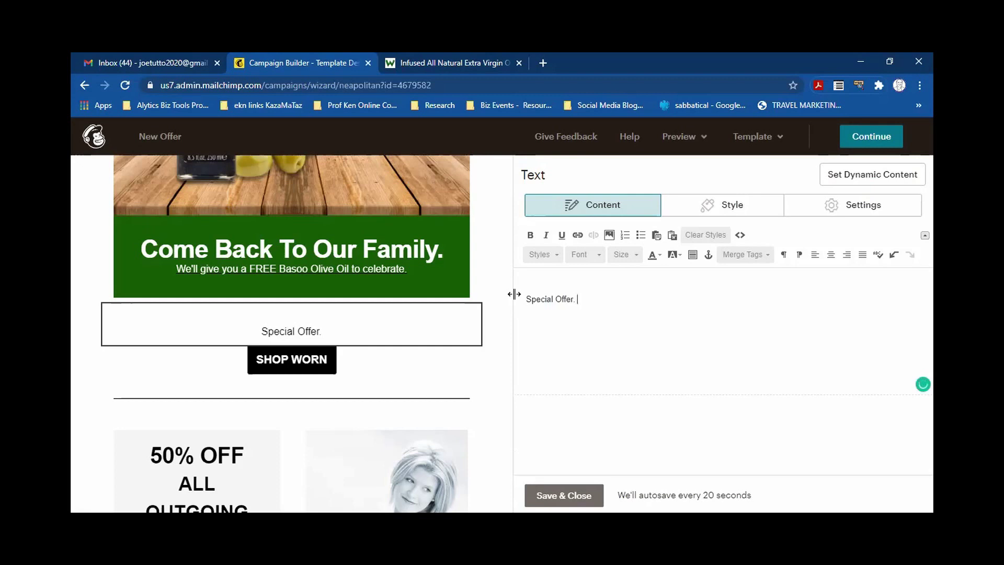
type("Get F")
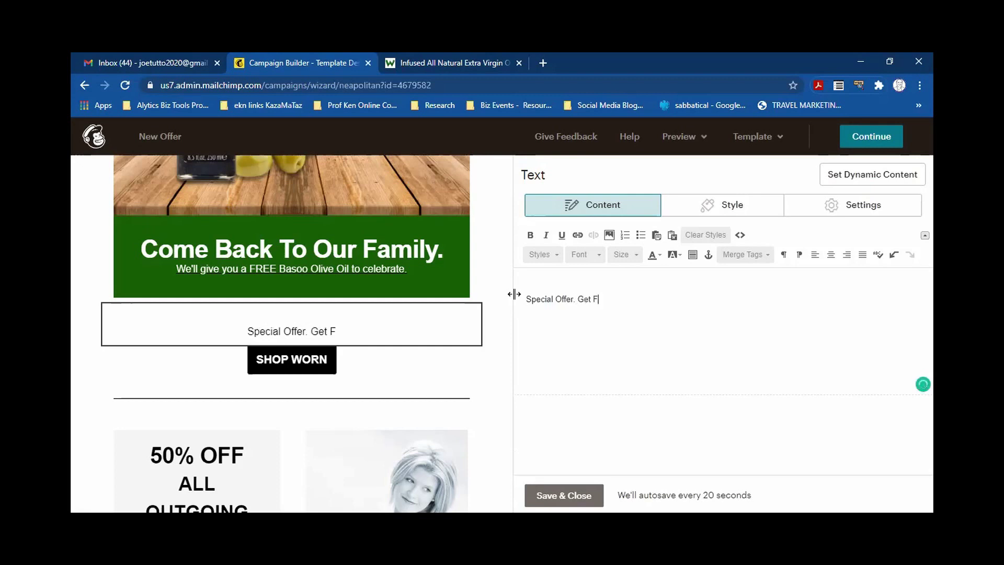
type("ree Bas")
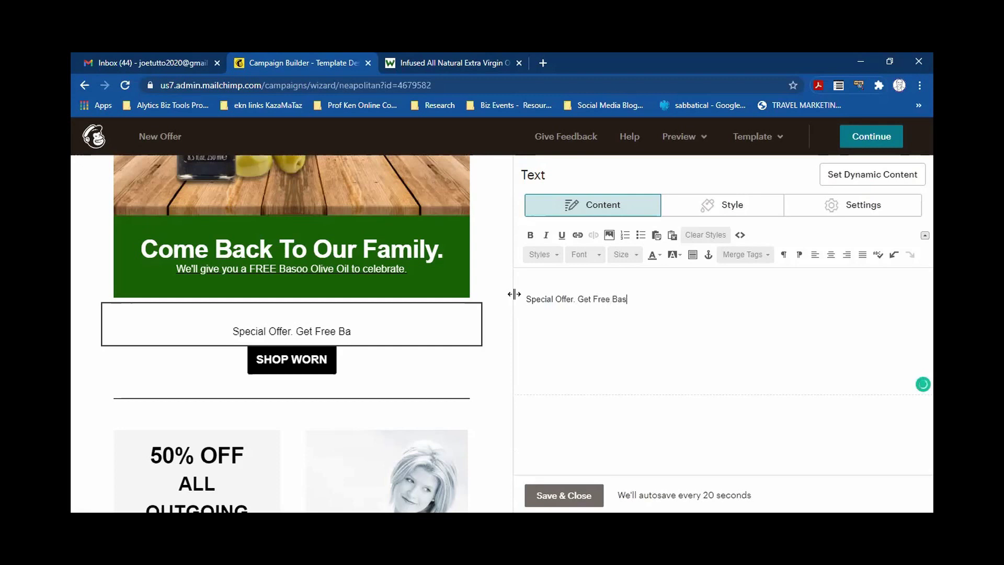
type("so Olive")
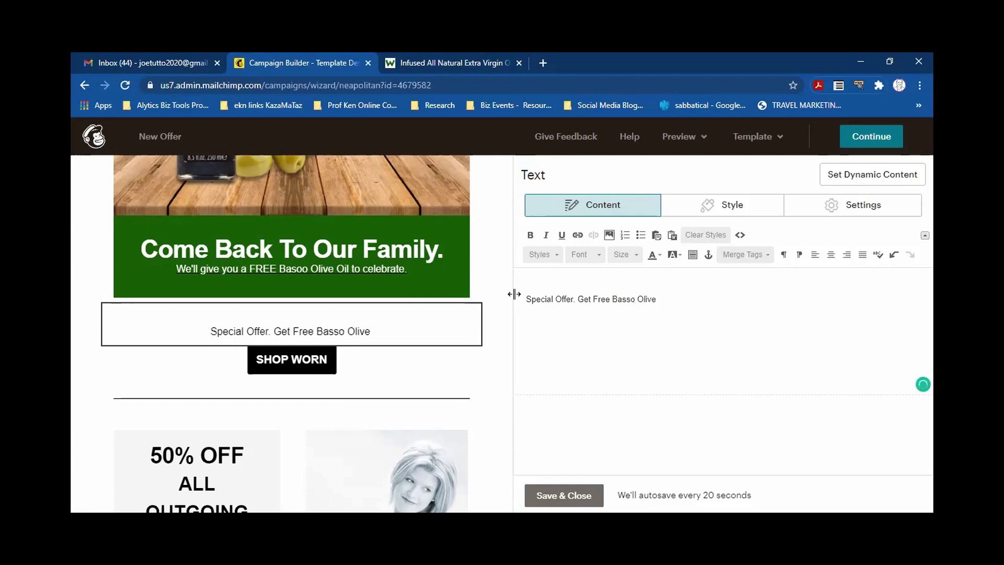
type(" Oil Gift ")
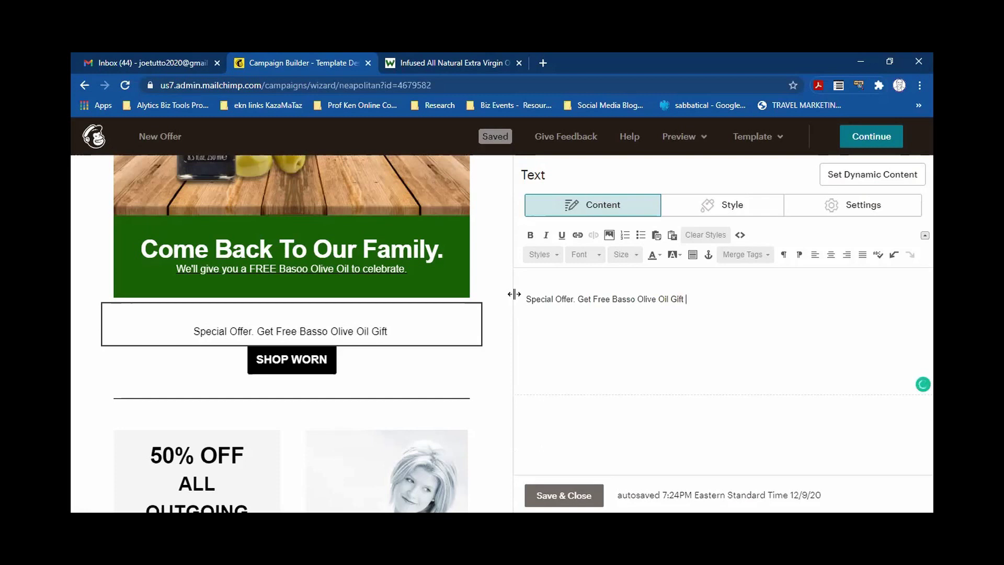
type("set with $5")
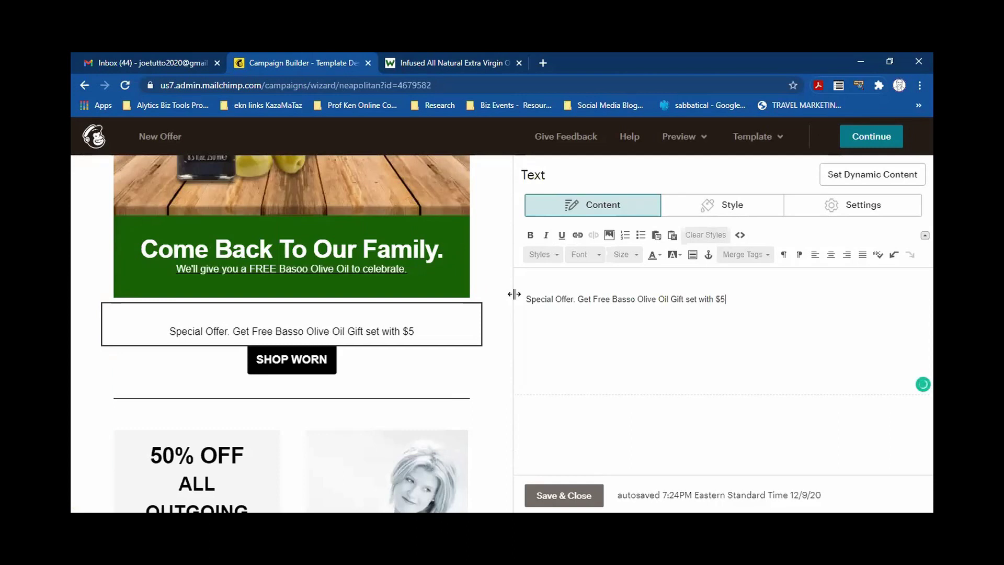
type("0 purc")
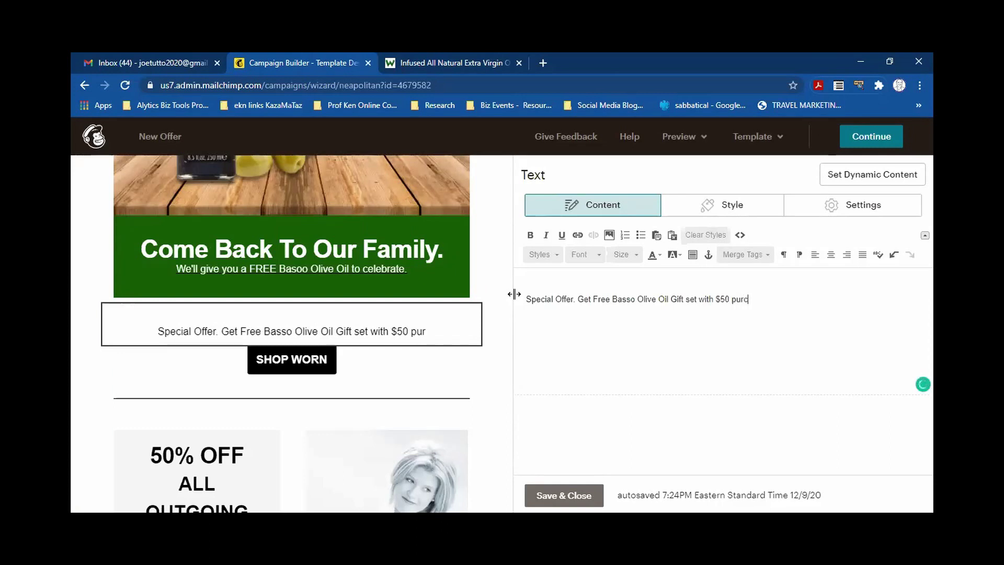
type("hase")
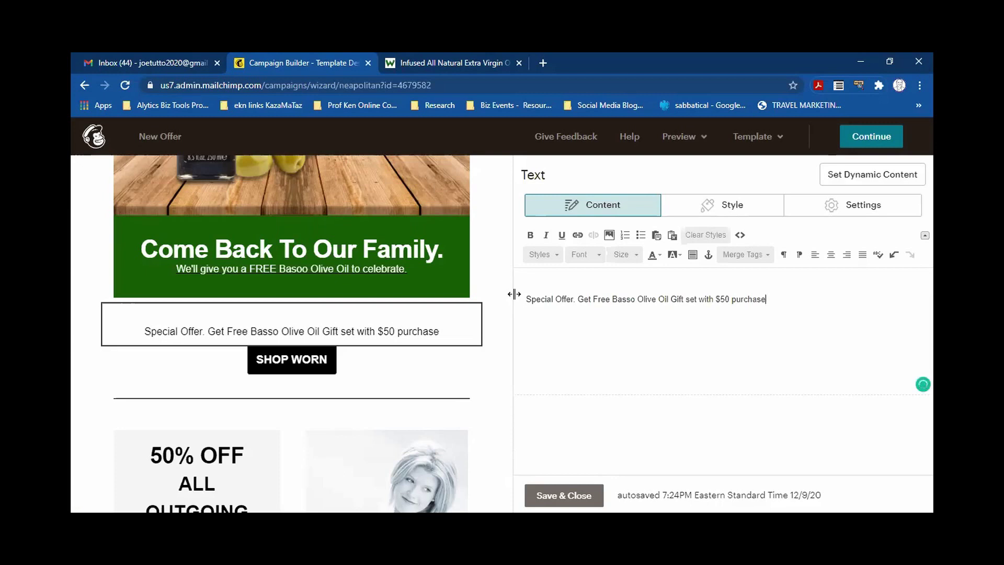
type(".")
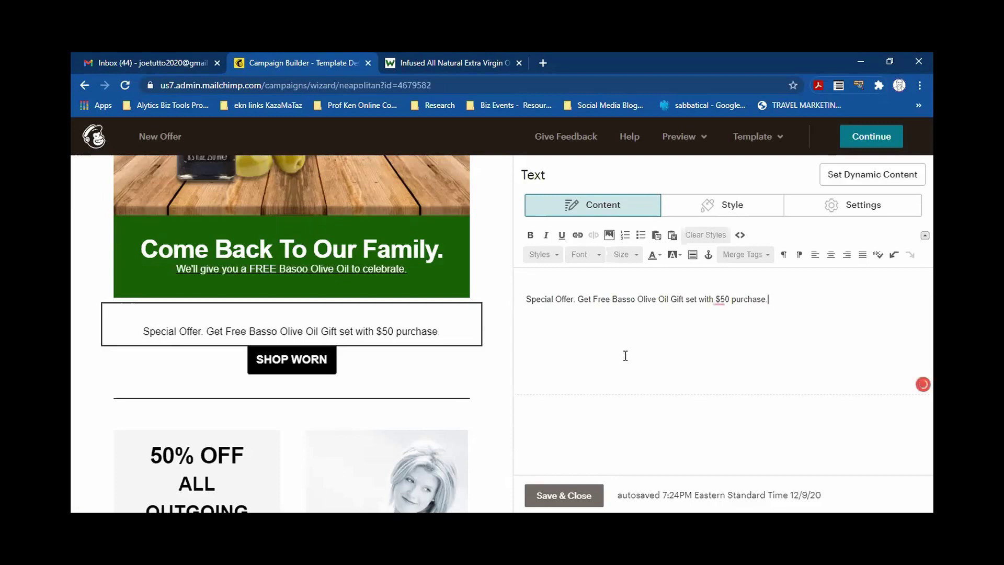
left_click(559, 495)
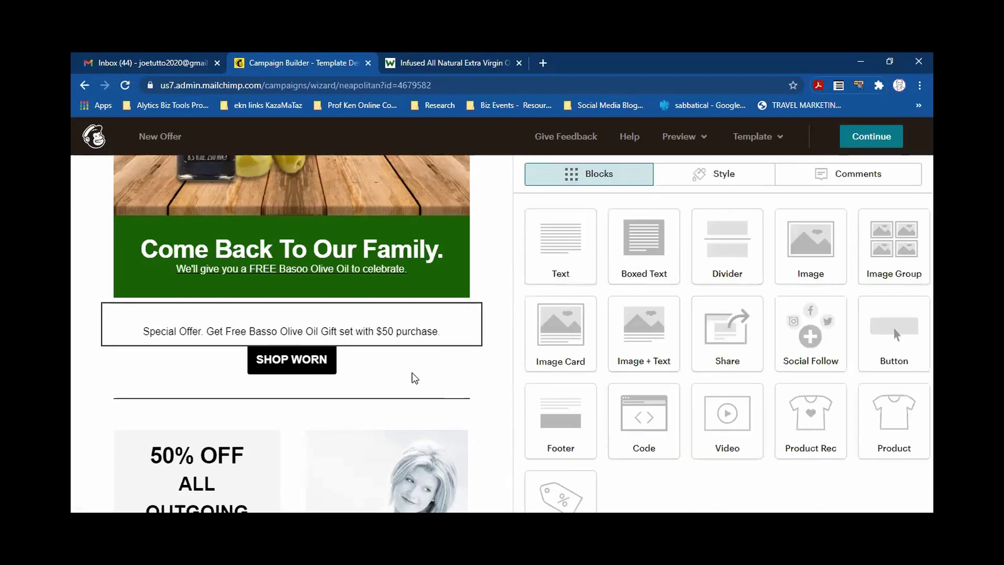
Link the SHOP WORN button to the copied olive oil 4 pk gift set web address and save it.
left_click(319, 363)
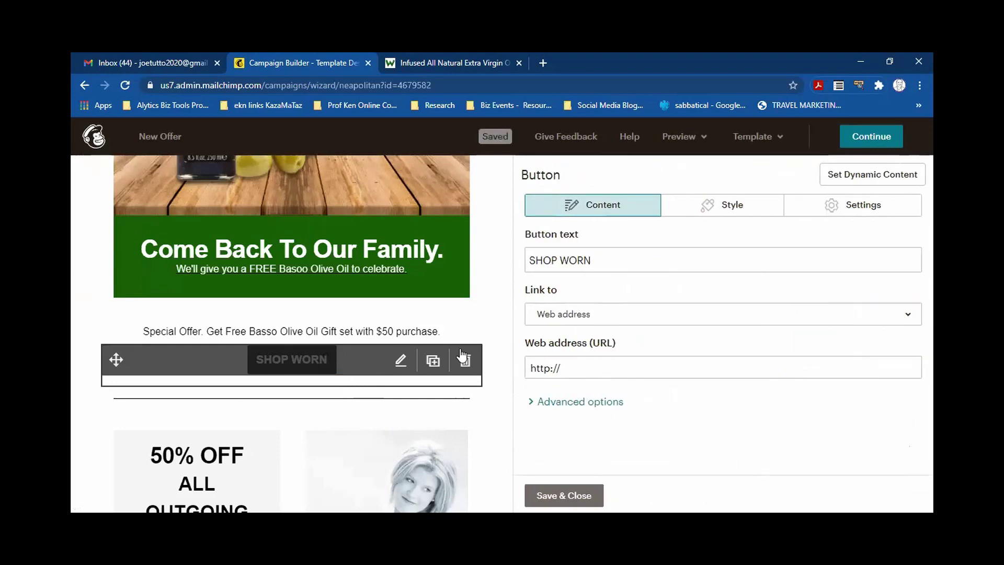
left_click(608, 372)
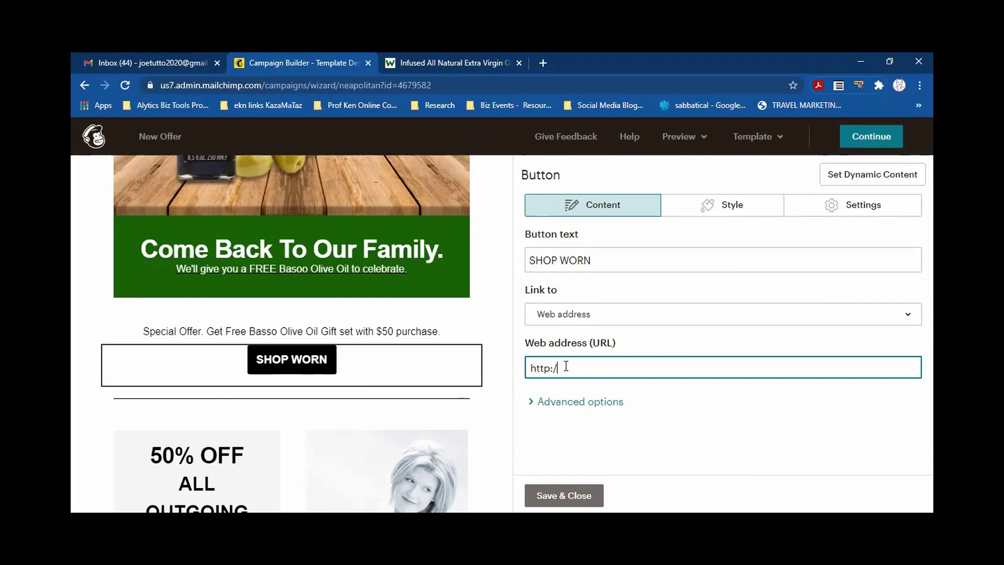
key("ctrl+v")
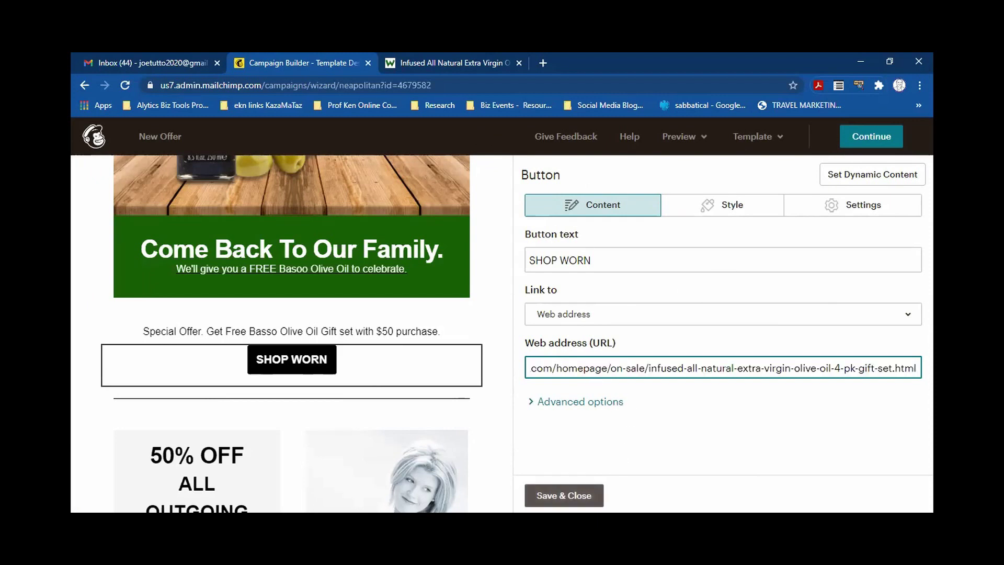
left_click(564, 496)
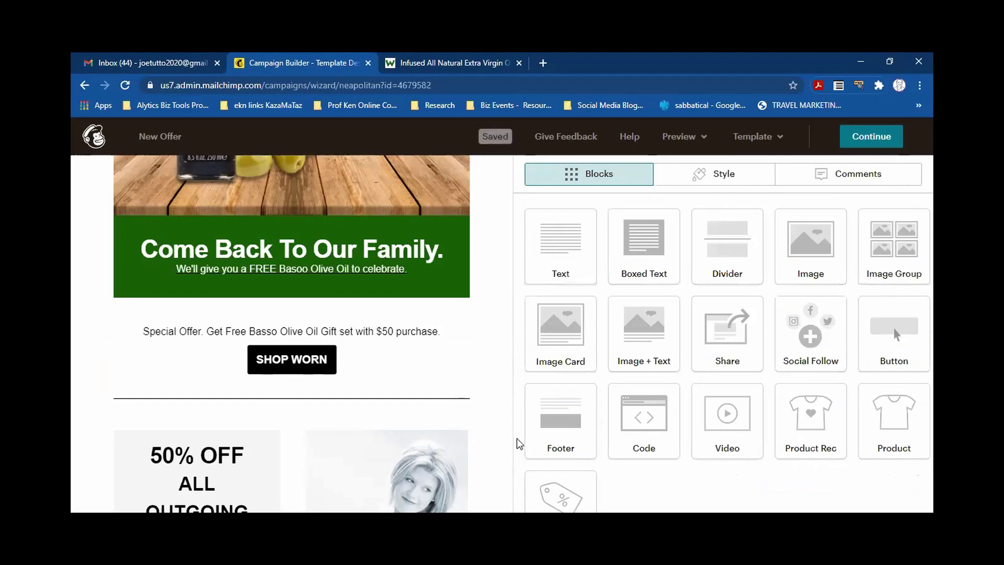
Delete the photo of the woman and the "...Hello cool & casual tanks!" caption beneath it.
scroll(484, 386, "up", 10)
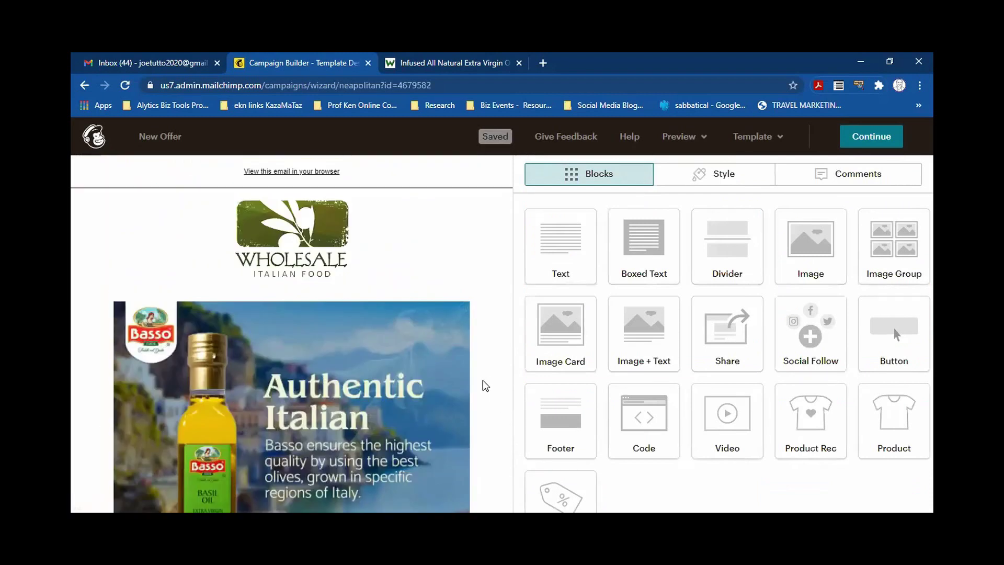
scroll(484, 386, "down", 11)
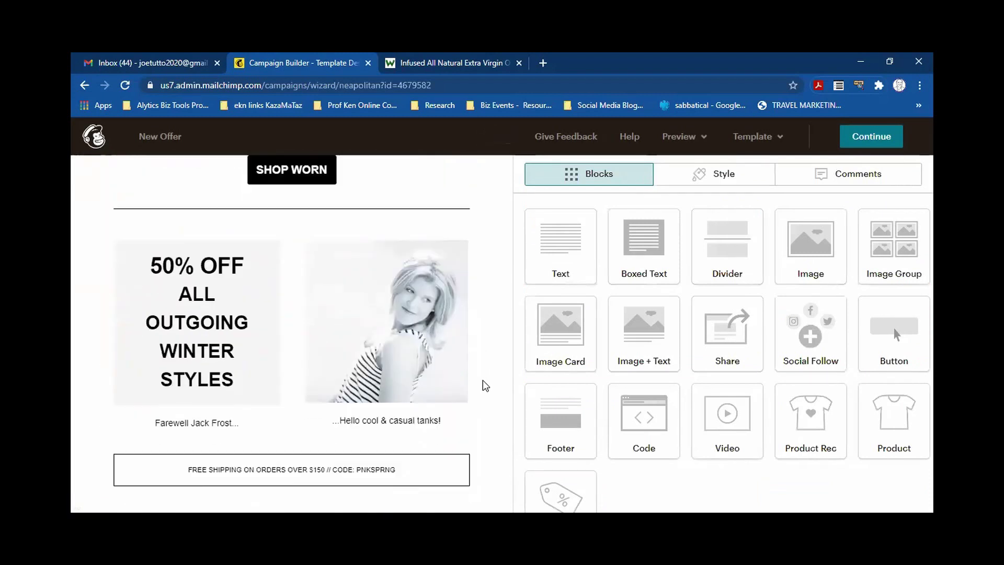
scroll(484, 385, "down", 2)
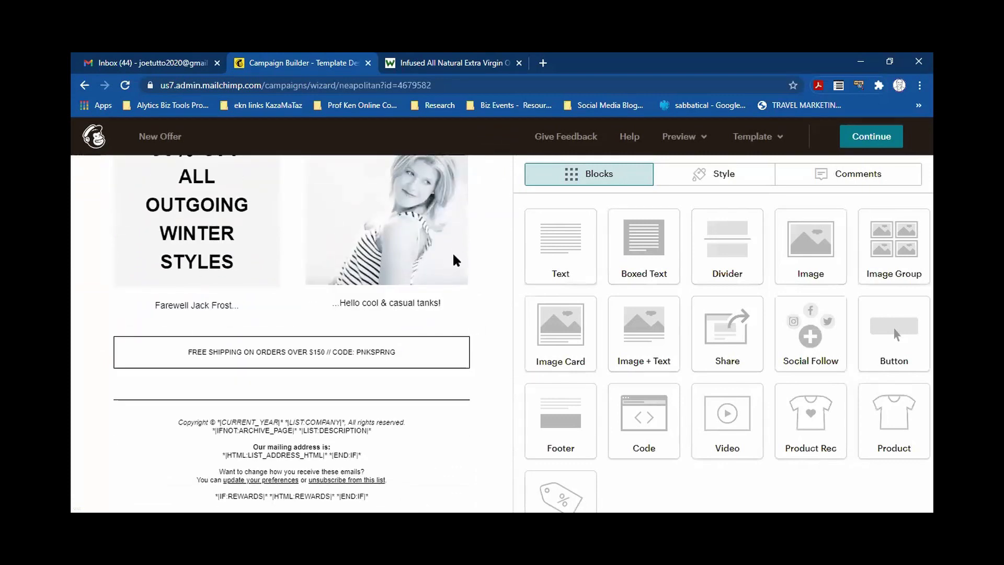
scroll(458, 324, "up", 1)
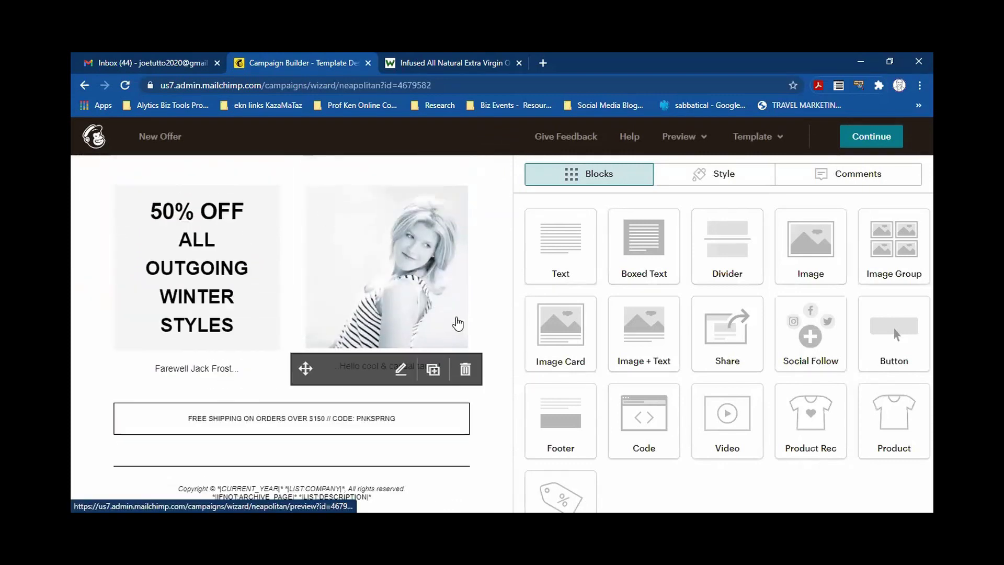
scroll(459, 324, "up", 1)
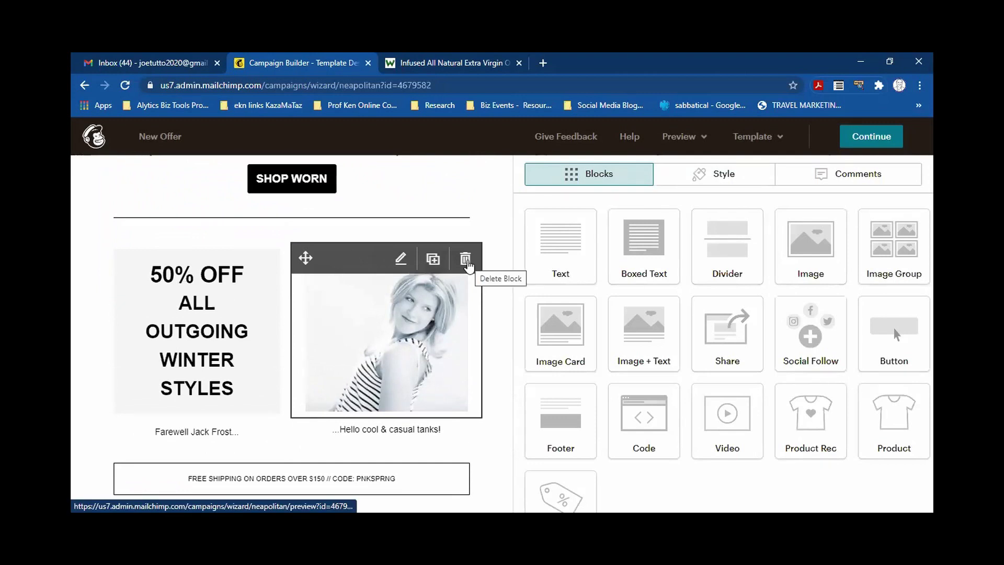
left_click(466, 262)
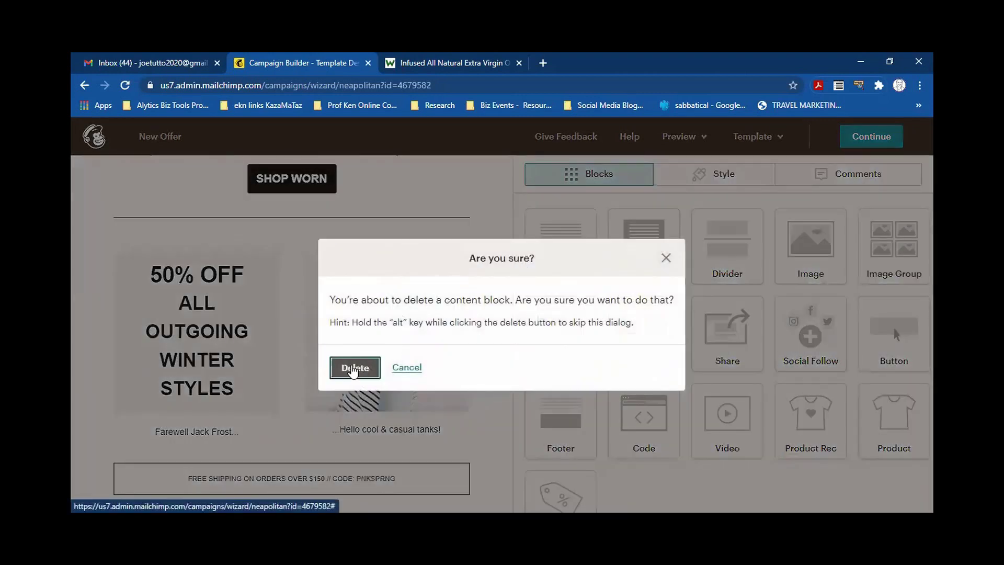
left_click(353, 369)
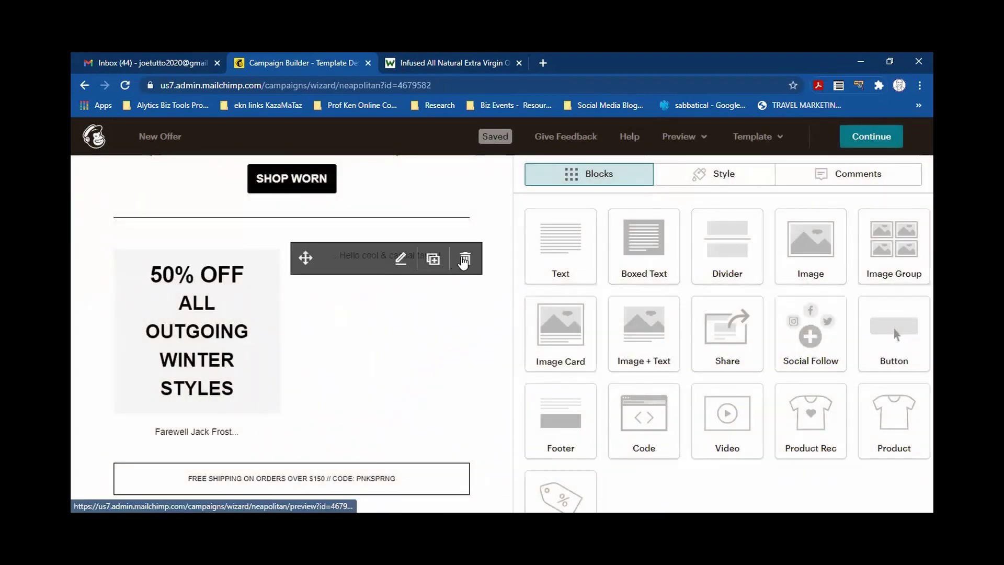
left_click(464, 260)
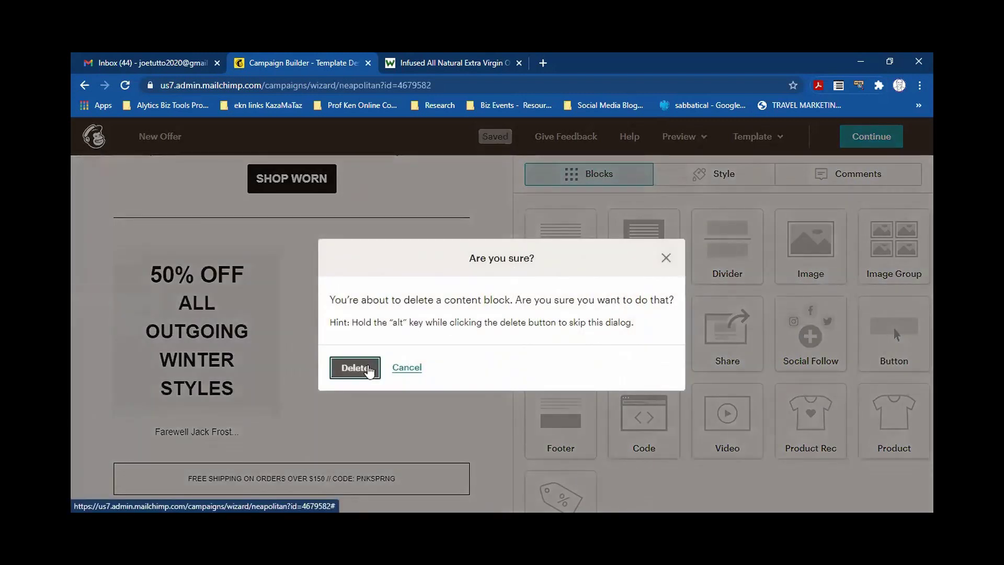
left_click(369, 371)
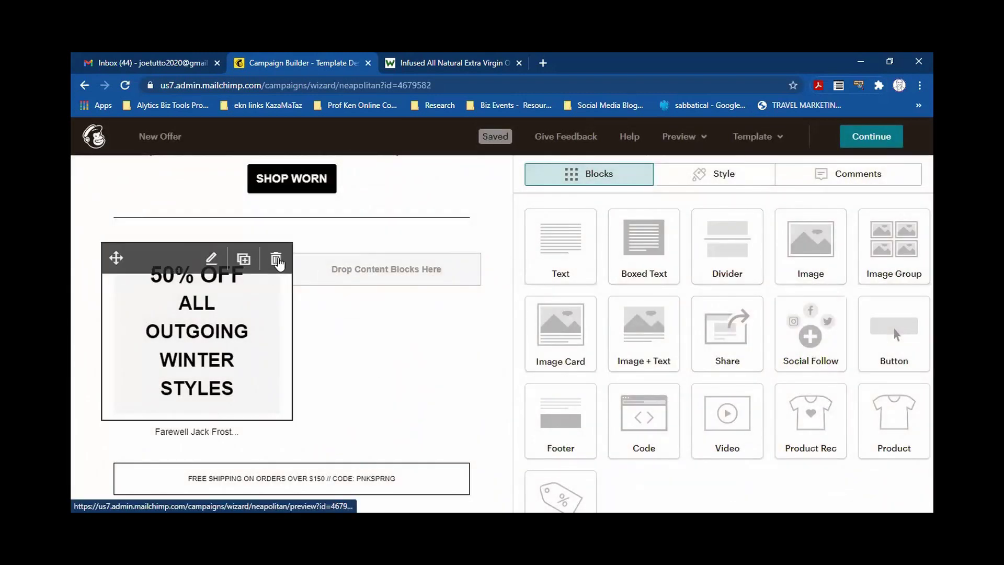
Delete the "50% OFF ALL OUTGOING WINTER STYLES" image block and its "Farewell Jack Frost..." caption.
left_click(276, 260)
left_click(350, 367)
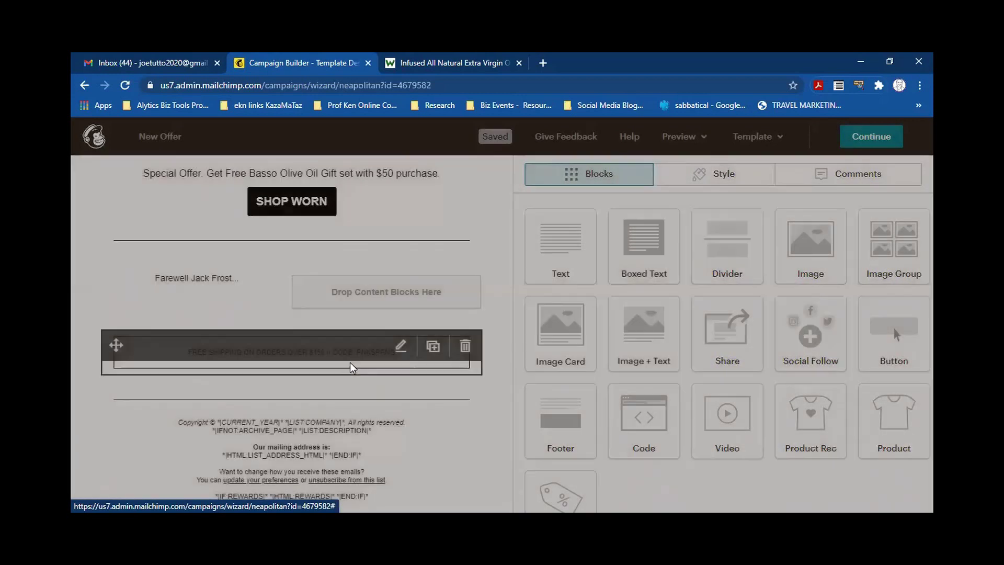
left_click(272, 285)
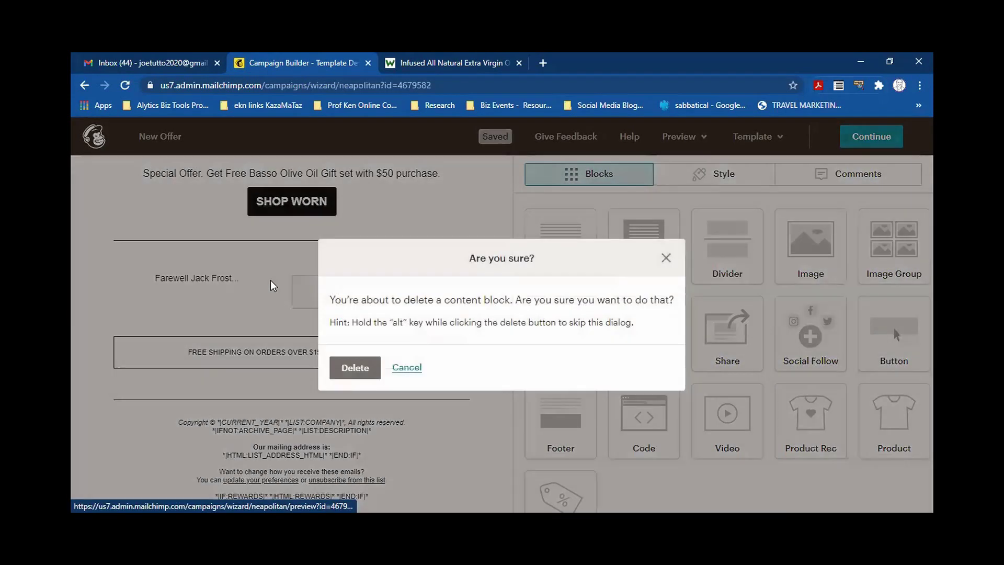
left_click(348, 372)
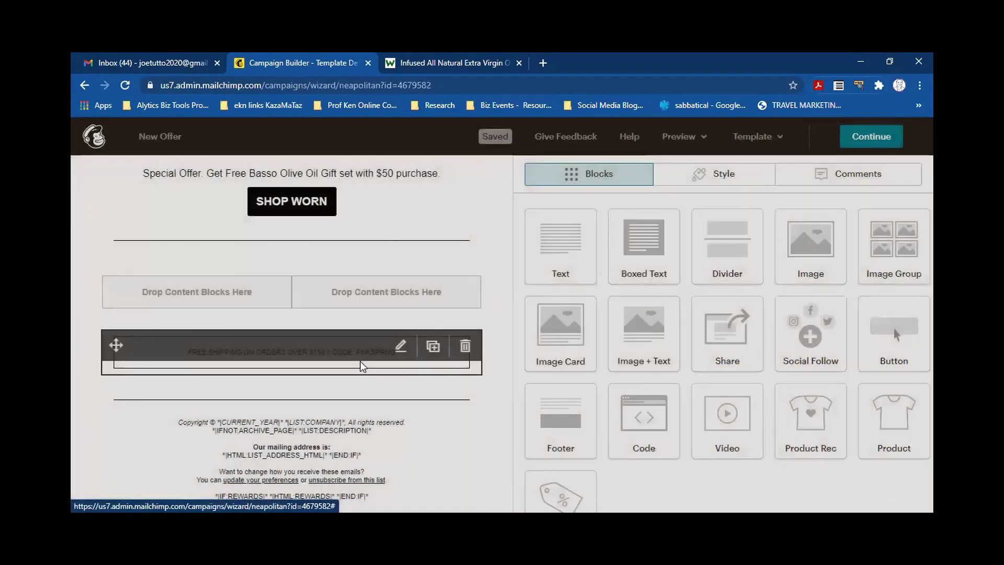
Change the free shipping threshold in the boxed text to $50 and save the block.
left_click(360, 363)
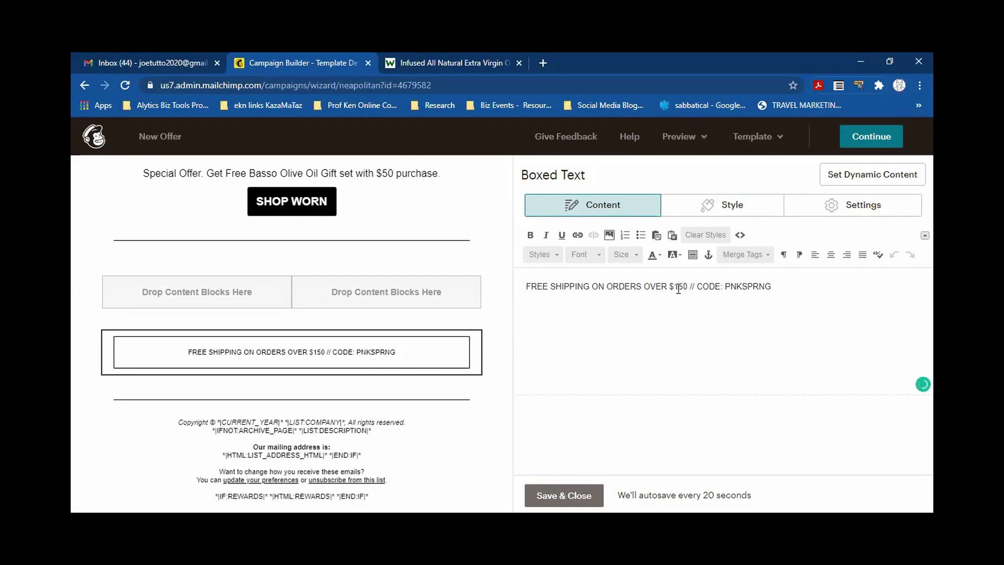
left_click(678, 286)
key("BackSpace")
left_click(564, 495)
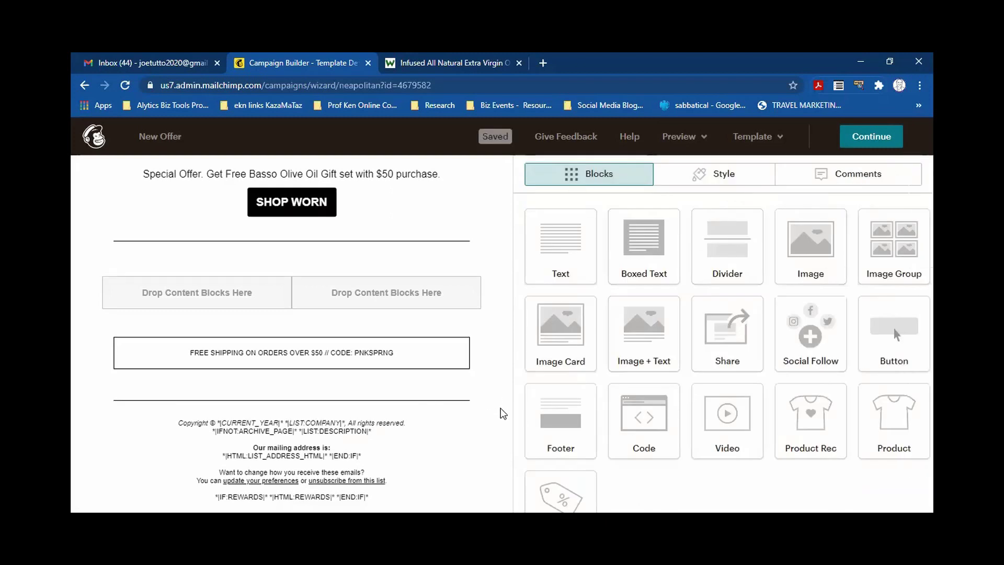
scroll(503, 414, "up", 15)
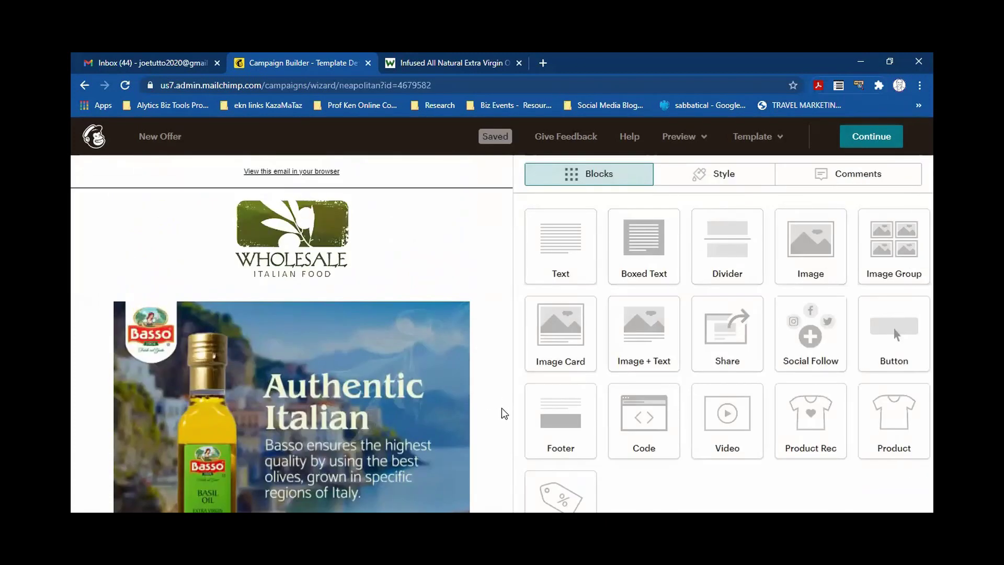
scroll(502, 414, "down", 8)
scroll(544, 384, "down", 1)
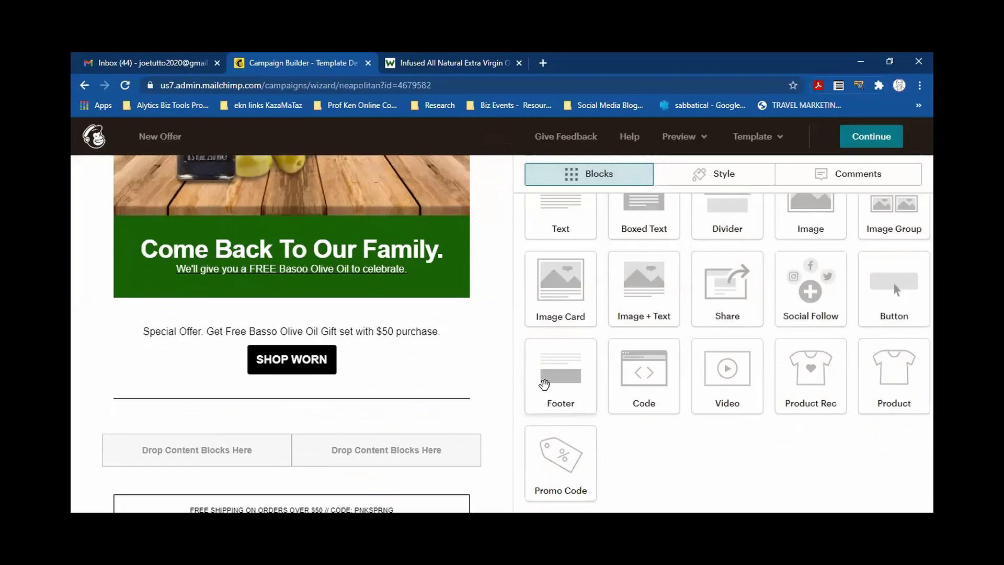
scroll(545, 385, "down", 1)
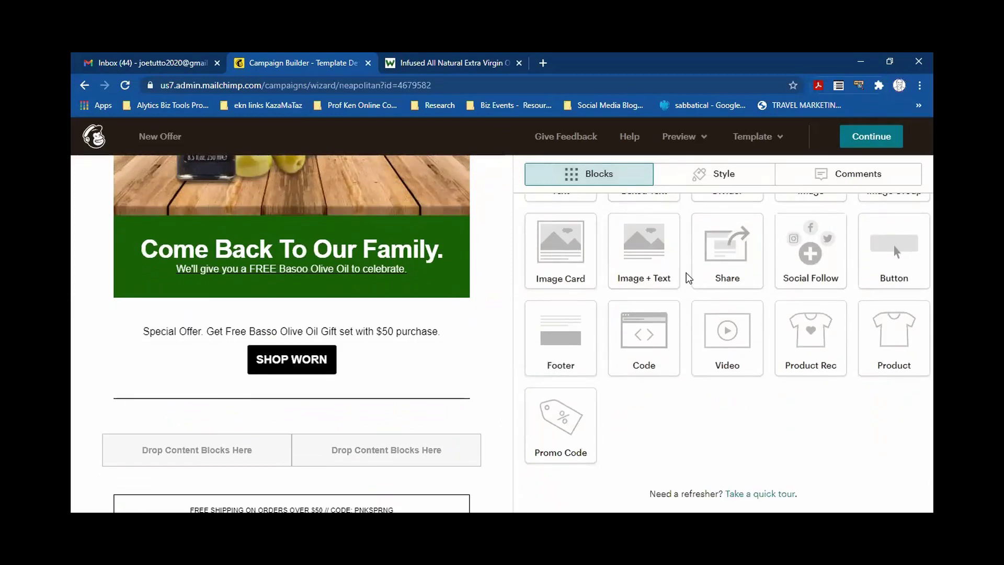
left_click_drag(578, 250, 373, 317)
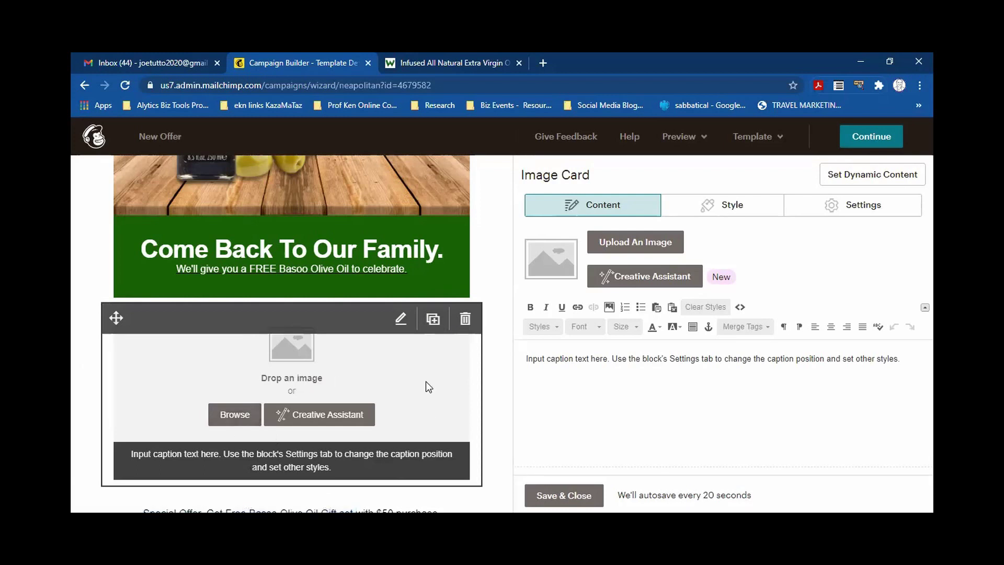
left_click(465, 318)
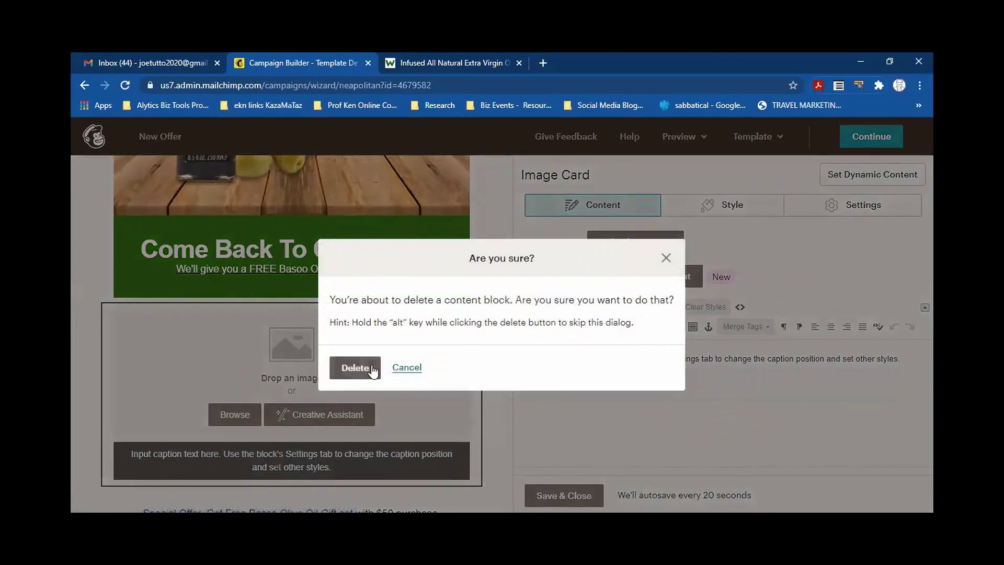
left_click(373, 369)
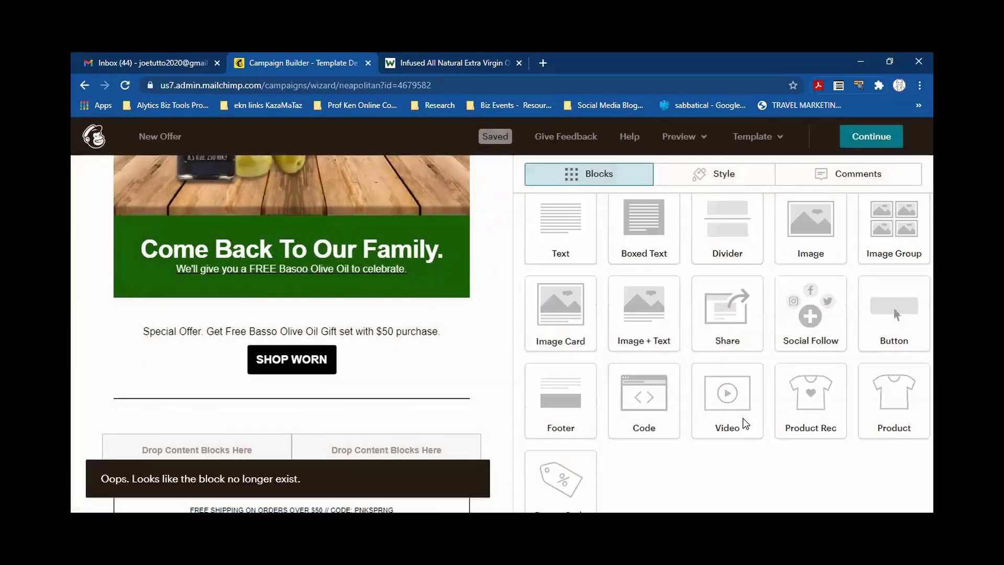
Open the email in preview mode and examine the desktop version's header info, images, offer text and footer.
scroll(492, 418, "up", 10)
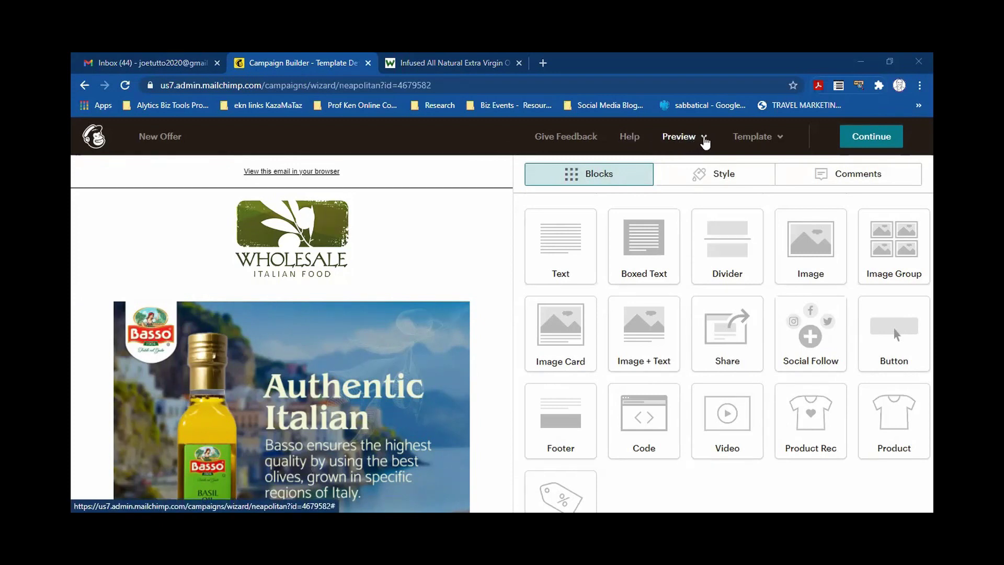
left_click(704, 138)
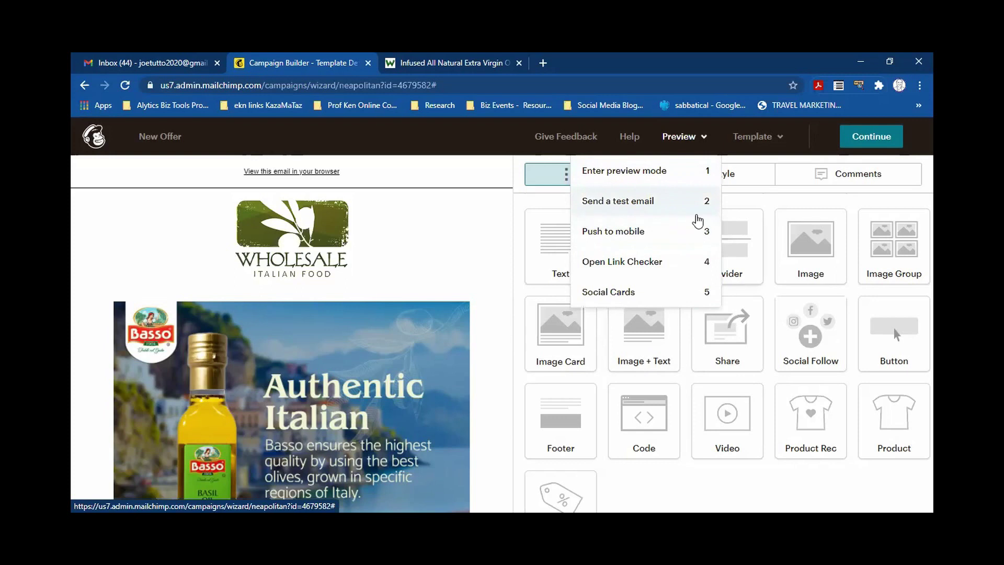
left_click(649, 176)
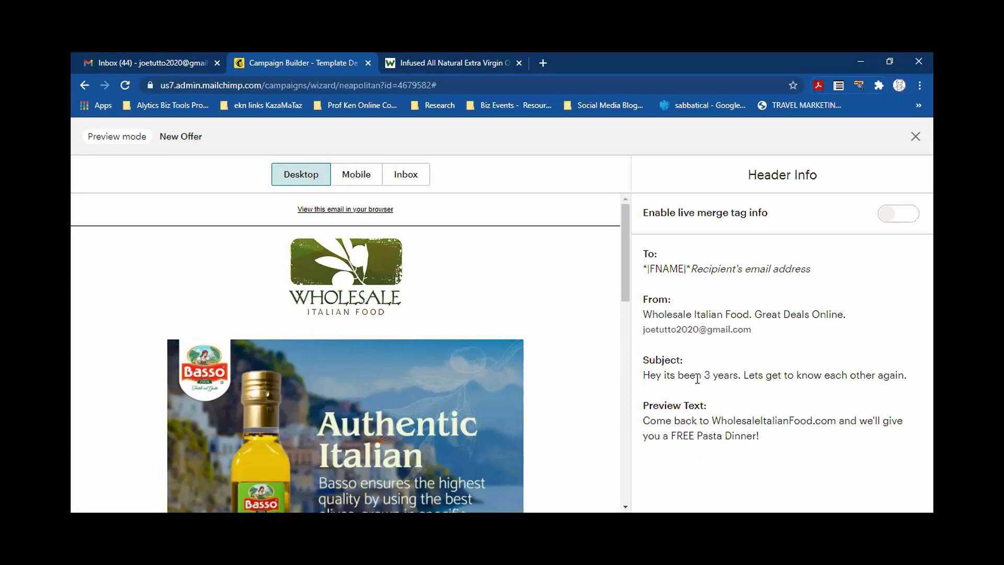
scroll(575, 378, "down", 5)
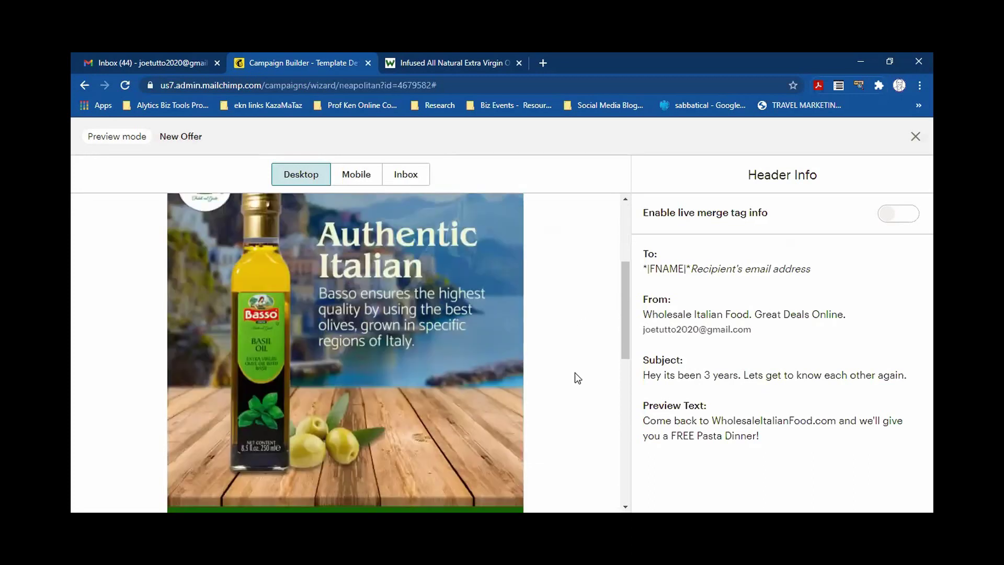
scroll(577, 378, "down", 10)
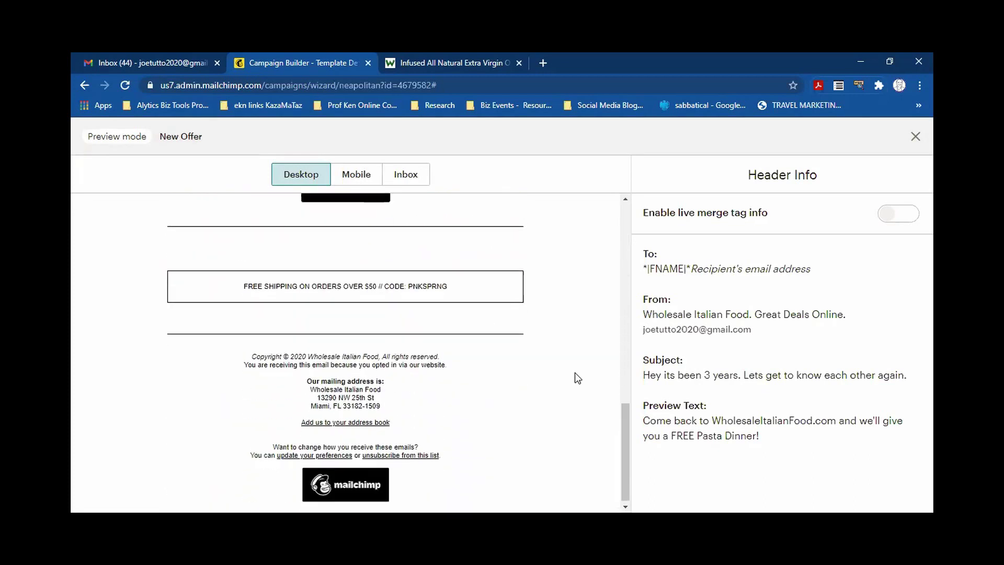
scroll(577, 378, "up", 12)
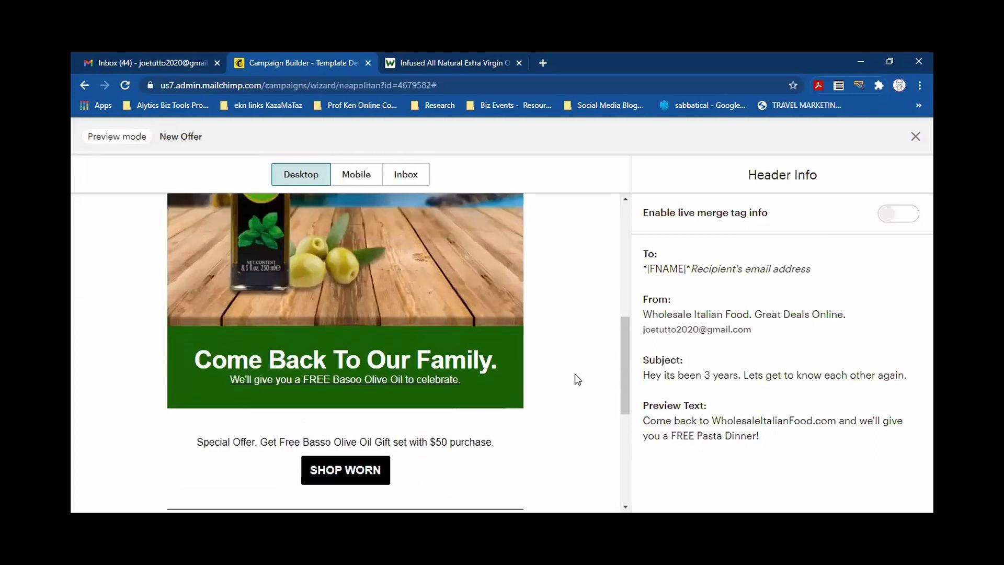
scroll(575, 375, "up", 3)
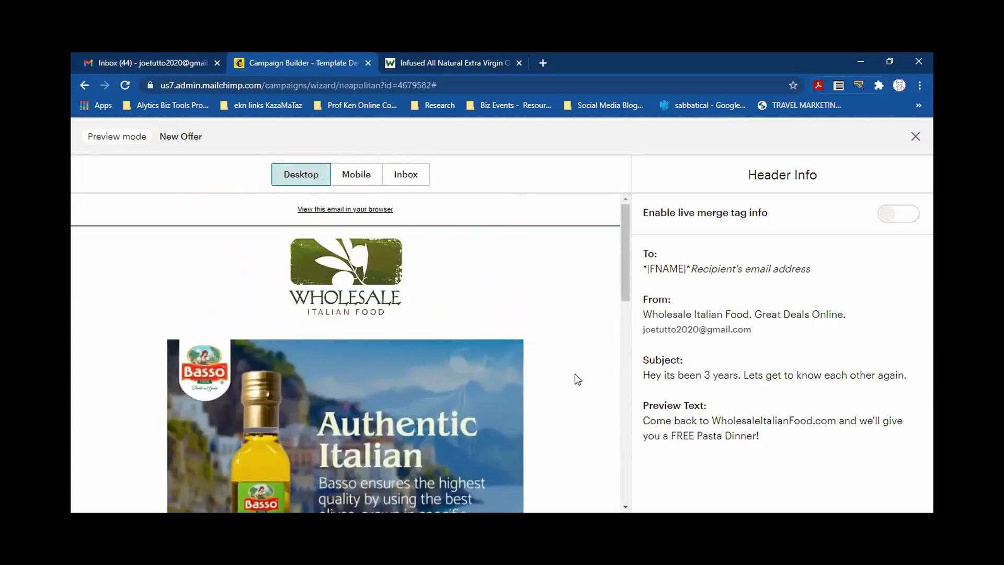
scroll(571, 373, "down", 3)
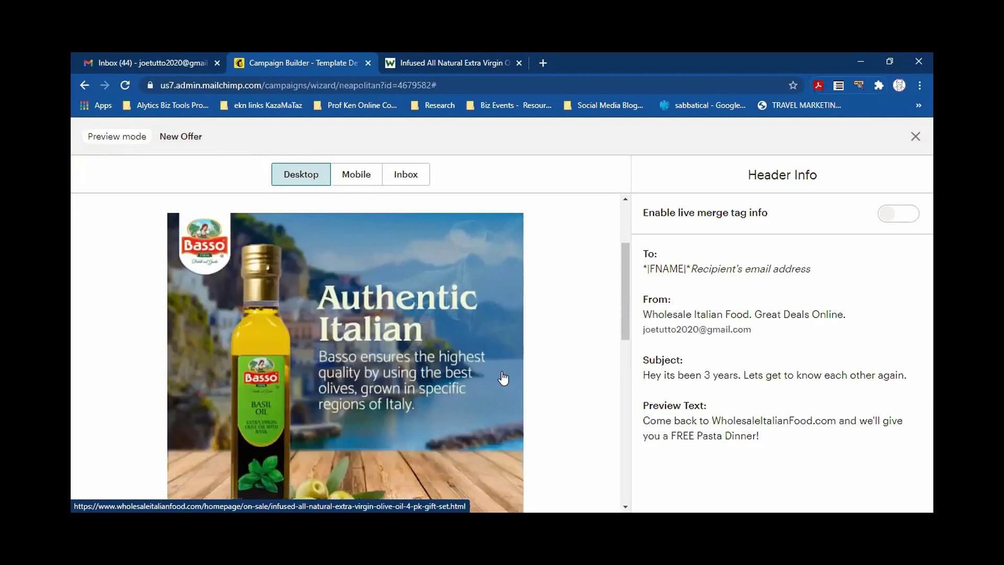
scroll(502, 377, "down", 3)
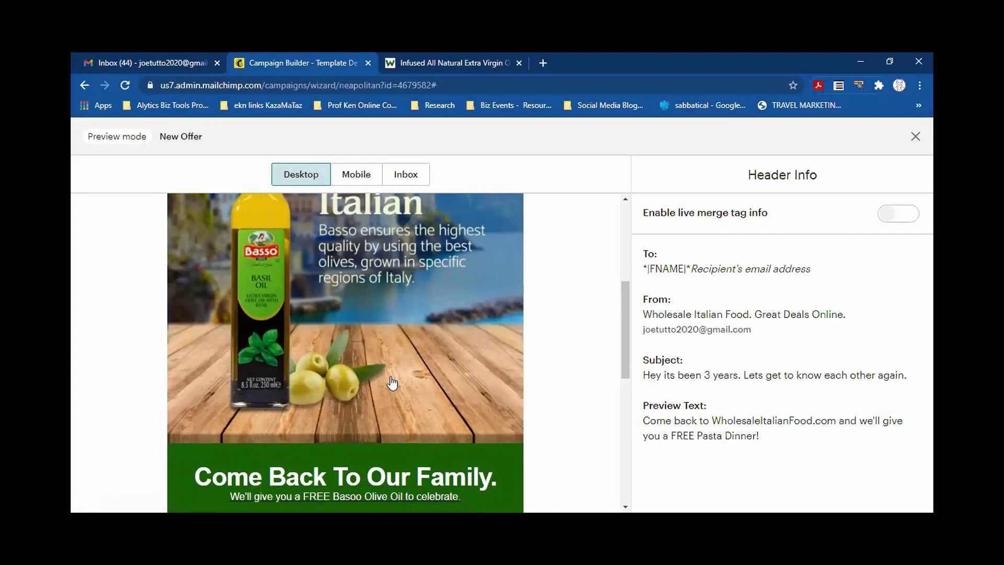
scroll(525, 397, "down", 3)
scroll(525, 395, "up", 9)
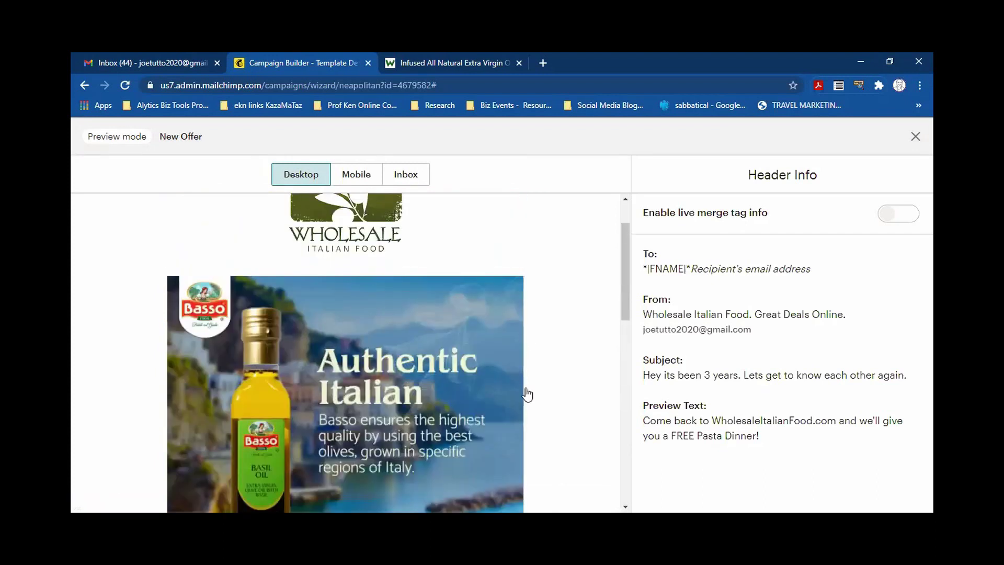
Switch the email preview to the mobile version and examine the logo, Basso image, offer text, shop link and free shipping box.
left_click(379, 178)
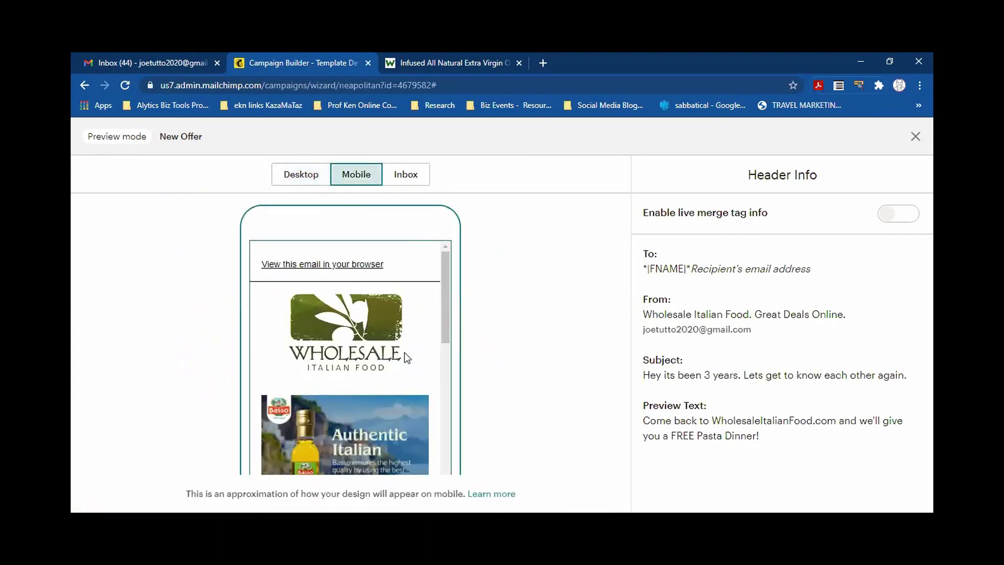
scroll(405, 354, "down", 10)
scroll(408, 358, "up", 10)
scroll(408, 356, "down", 3)
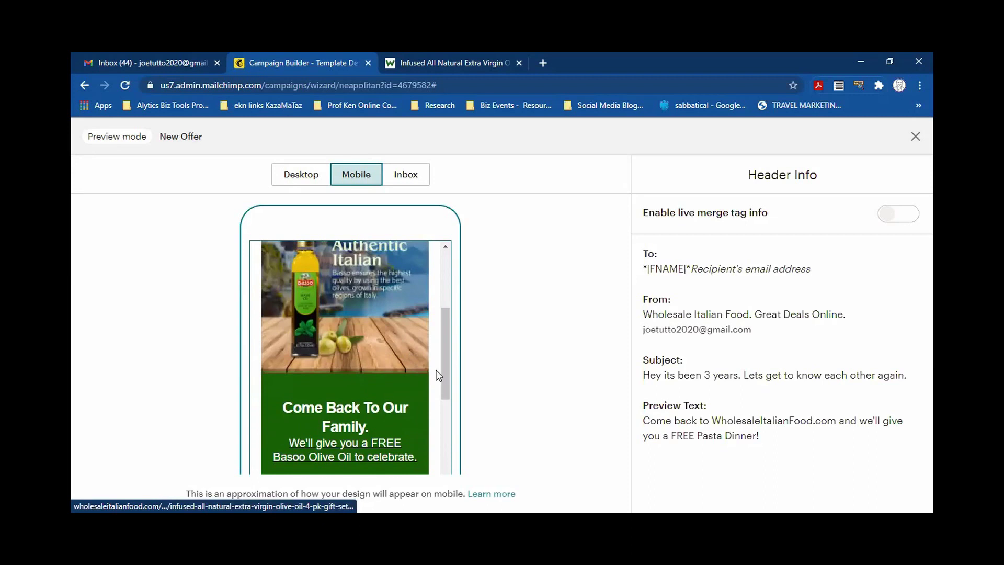
scroll(396, 382, "down", 3)
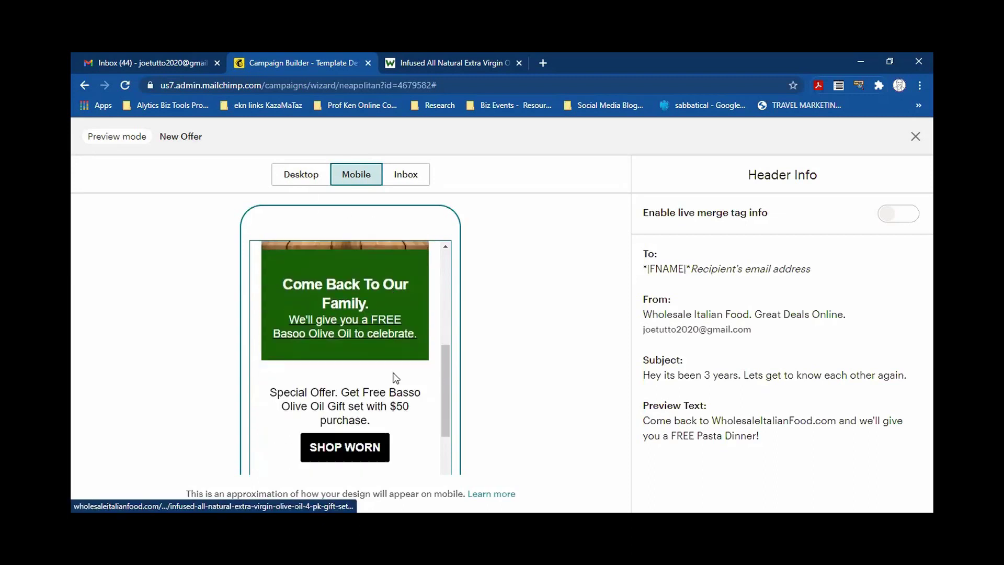
scroll(395, 383, "down", 3)
scroll(396, 382, "up", 6)
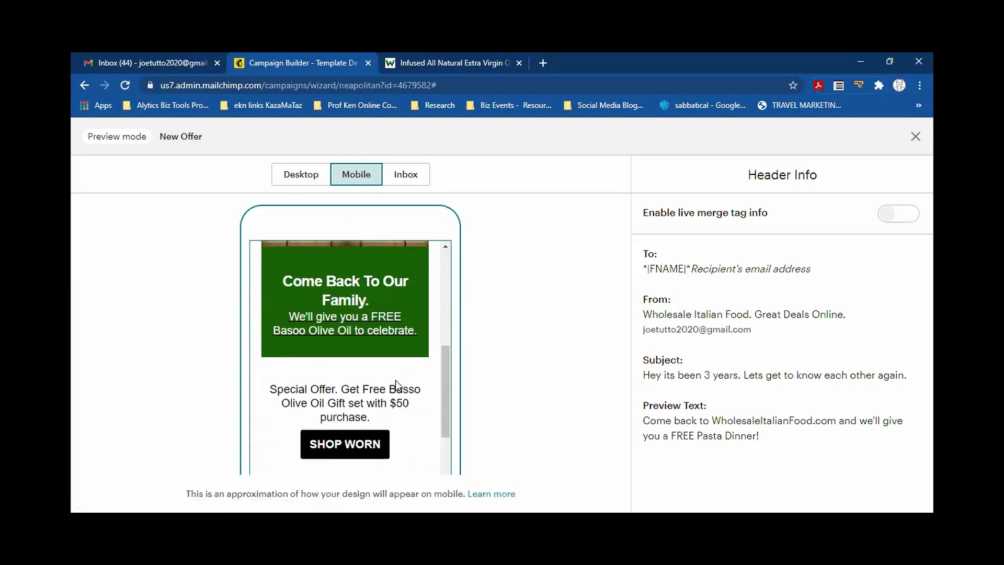
scroll(395, 380, "up", 3)
scroll(396, 379, "down", 5)
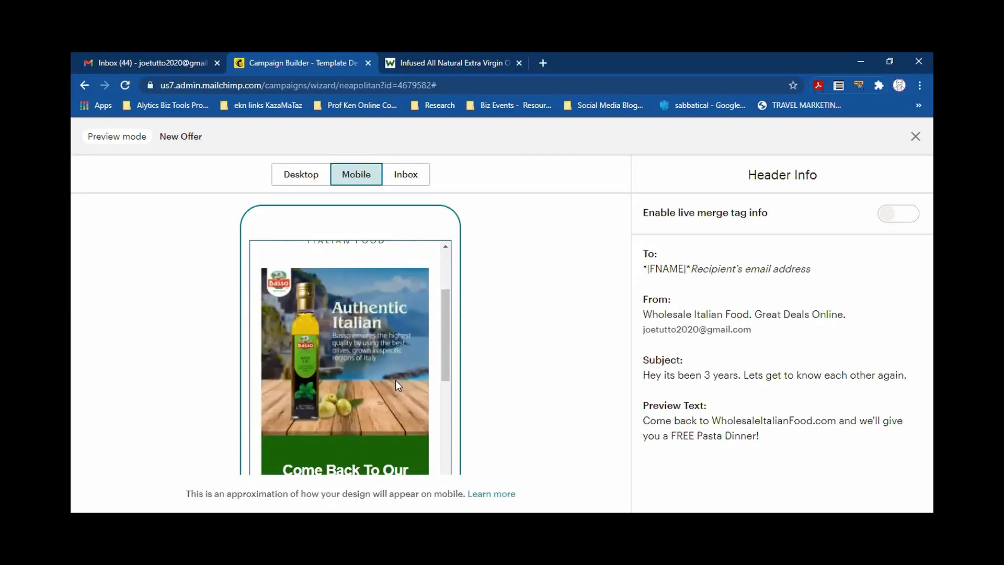
scroll(396, 386, "down", 3)
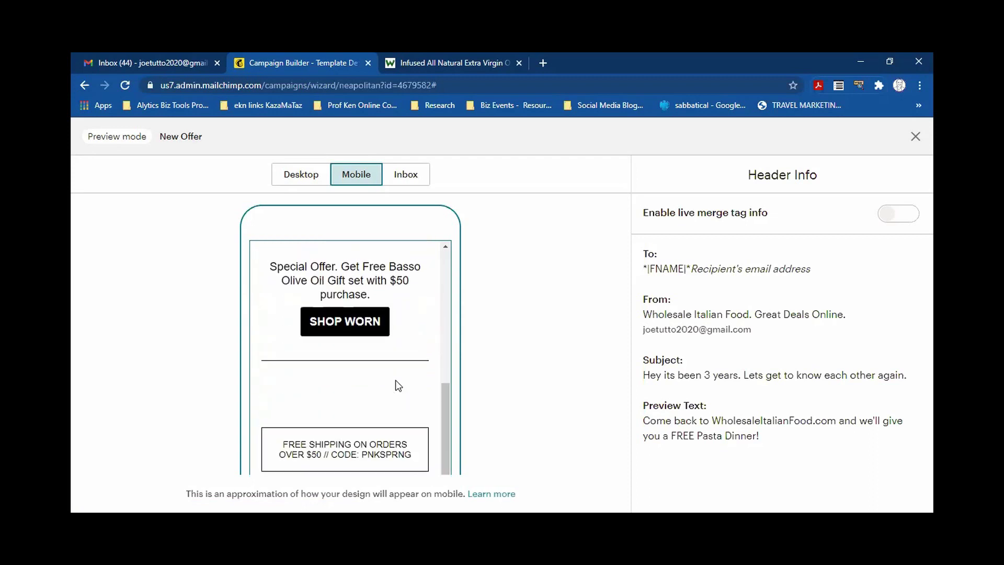
scroll(397, 385, "up", 8)
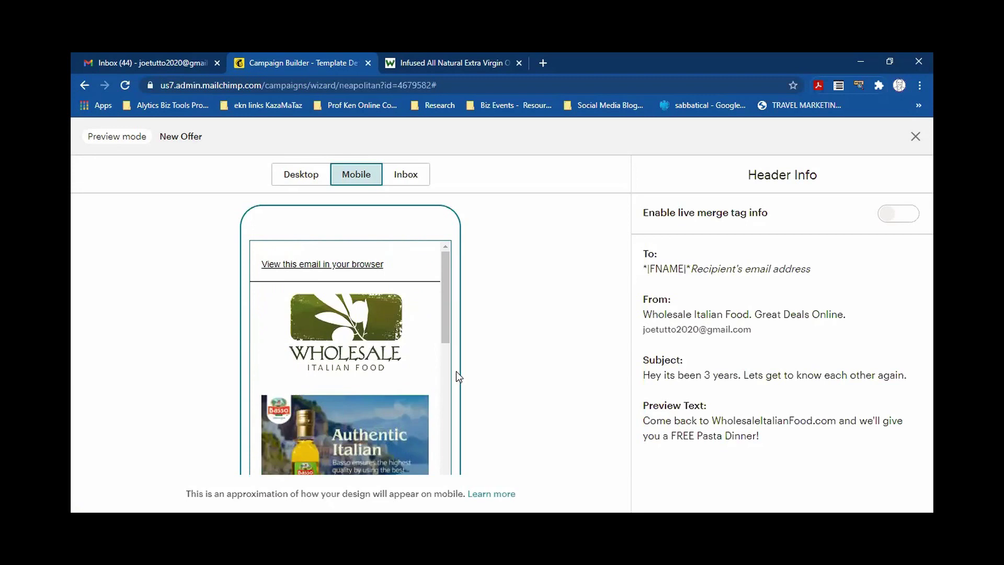
View the Inbox preview information, return to the desktop version, and leave preview mode.
left_click(414, 178)
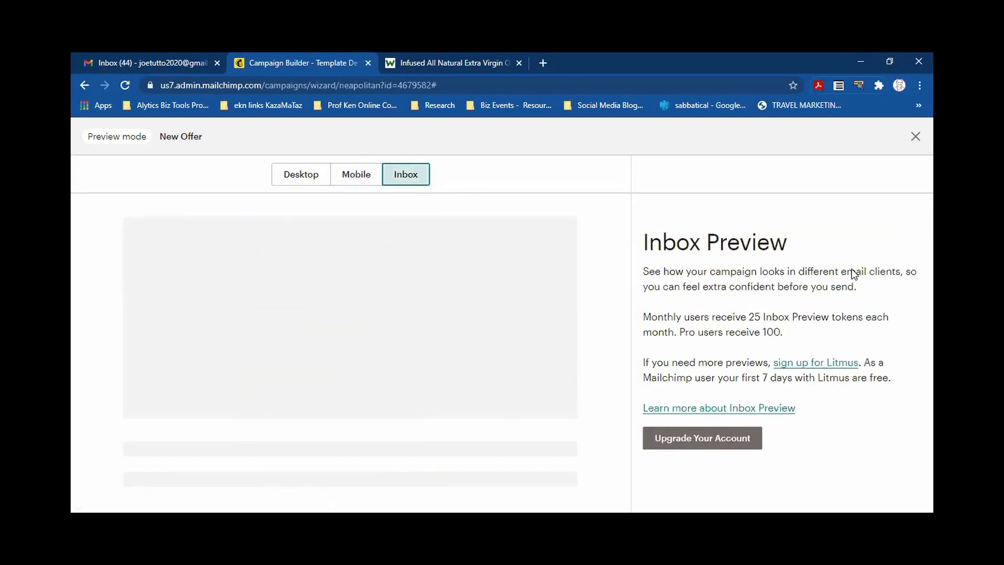
left_click(301, 176)
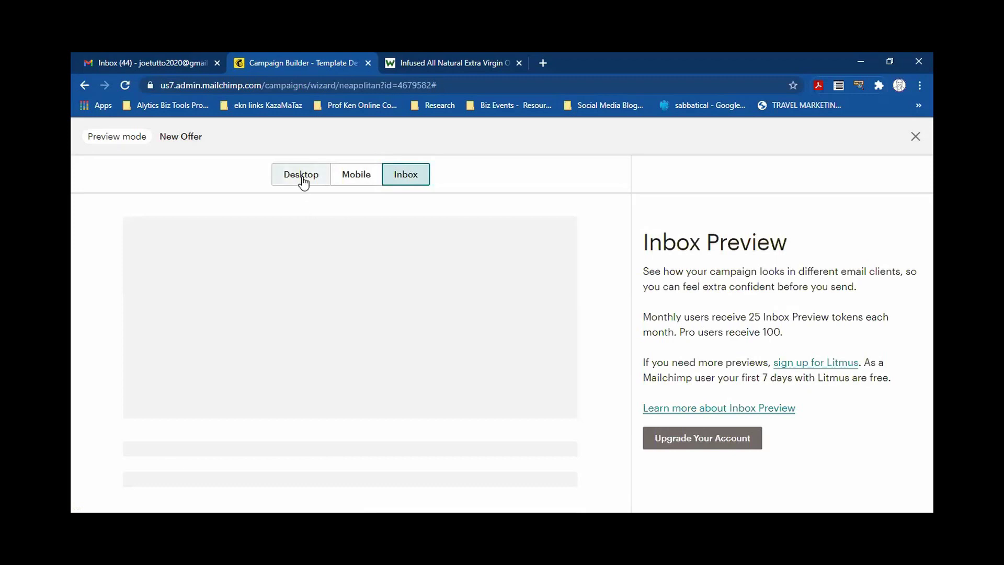
scroll(494, 413, "down", 1)
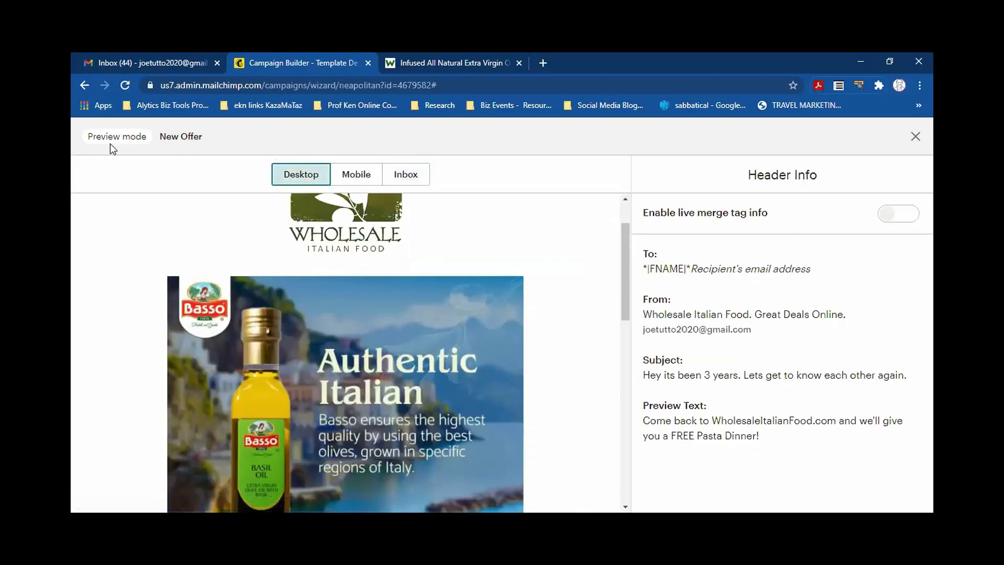
left_click(915, 137)
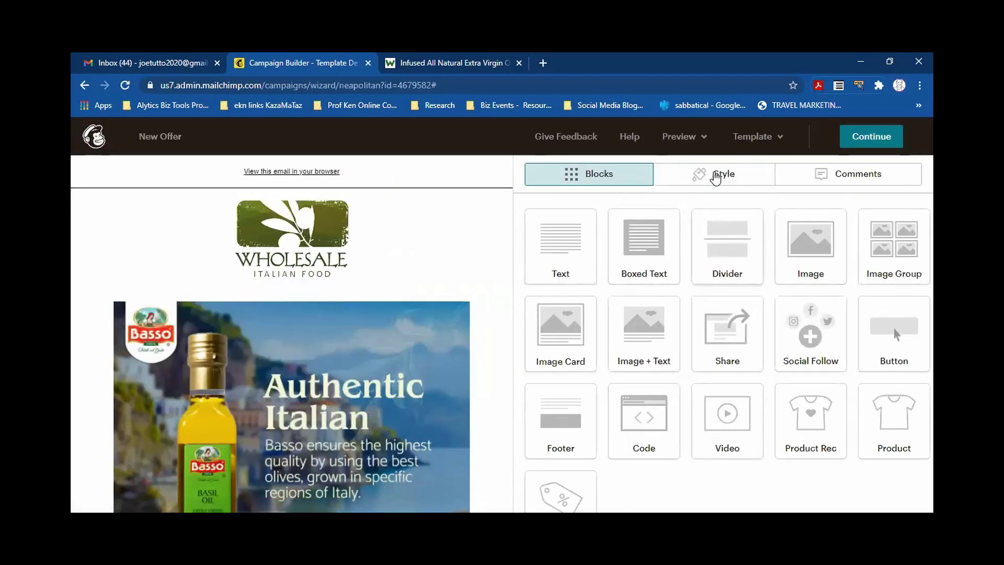
Send a test of the New Offer email to the prefilled recipient addresses and close the confirmation.
left_click(705, 138)
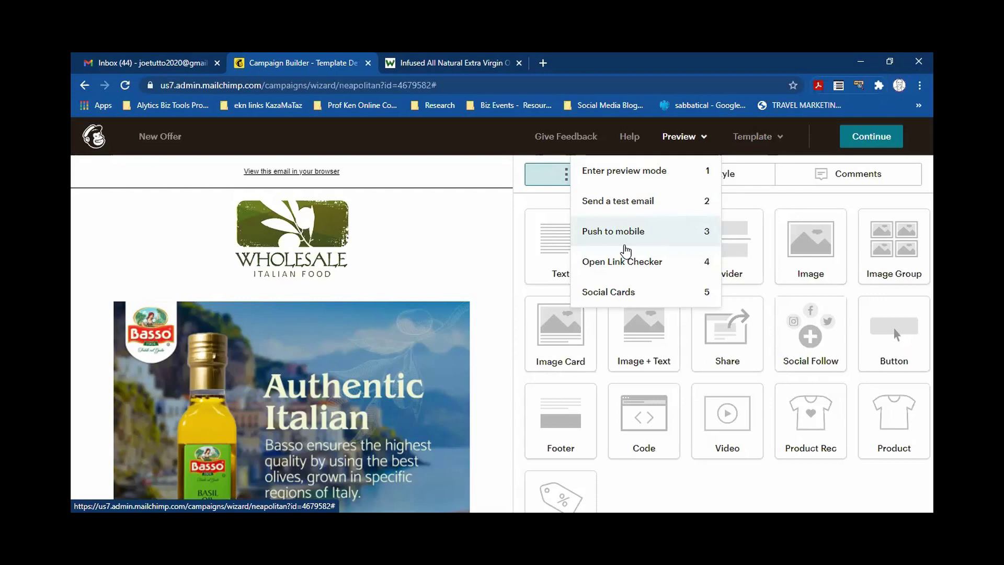
left_click(621, 202)
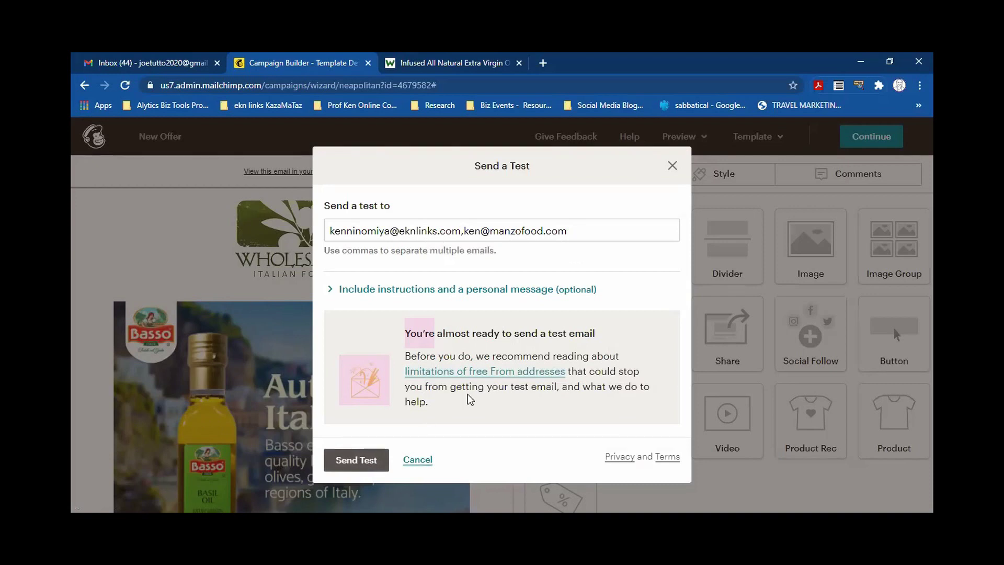
left_click(361, 461)
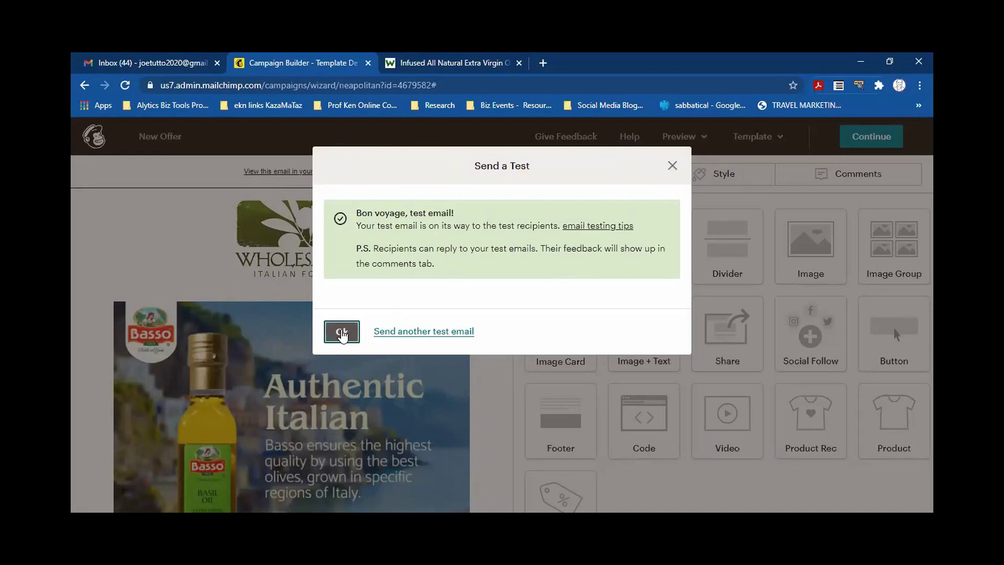
left_click(343, 335)
Open the Link Checker and examine the email's links alongside the places where they appear in the design.
left_click(698, 137)
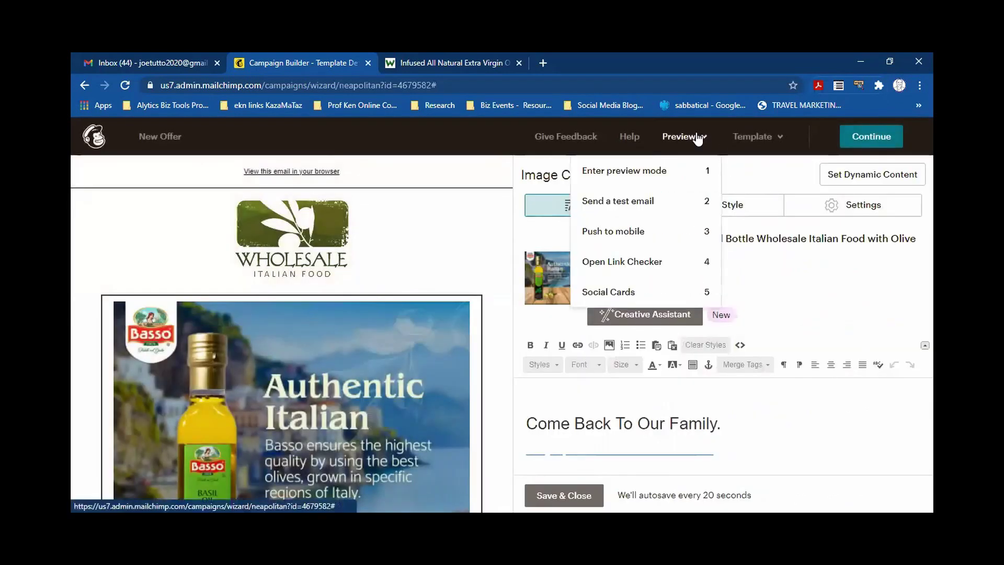
left_click(628, 267)
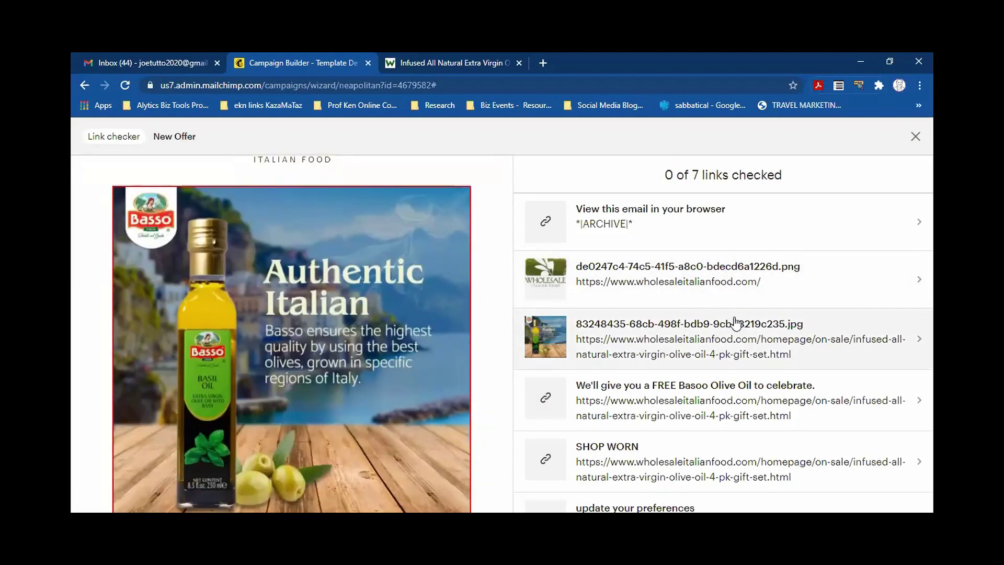
scroll(770, 319, "down", 3)
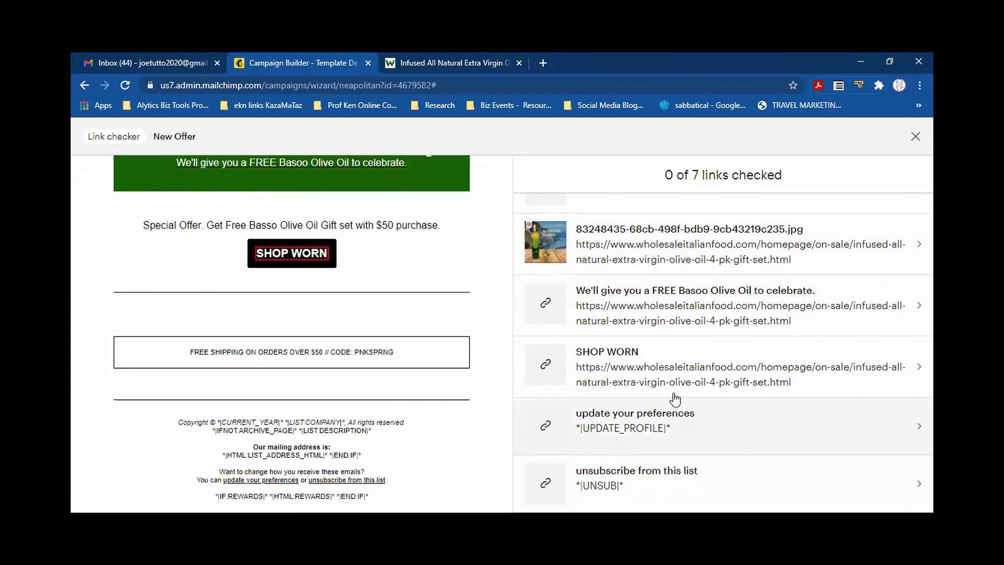
scroll(689, 333, "up", 3)
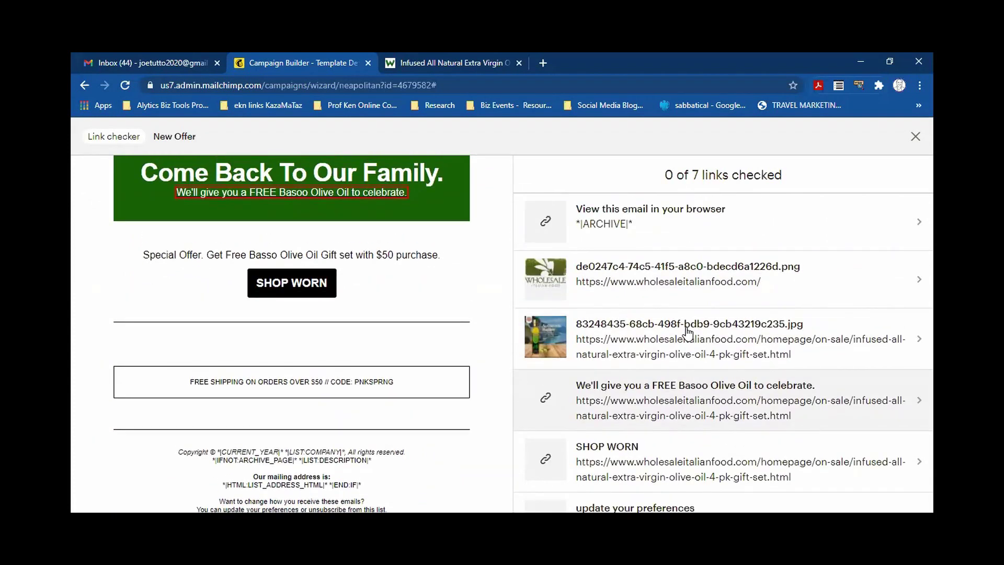
scroll(438, 329, "down", 1)
scroll(439, 328, "down", 3)
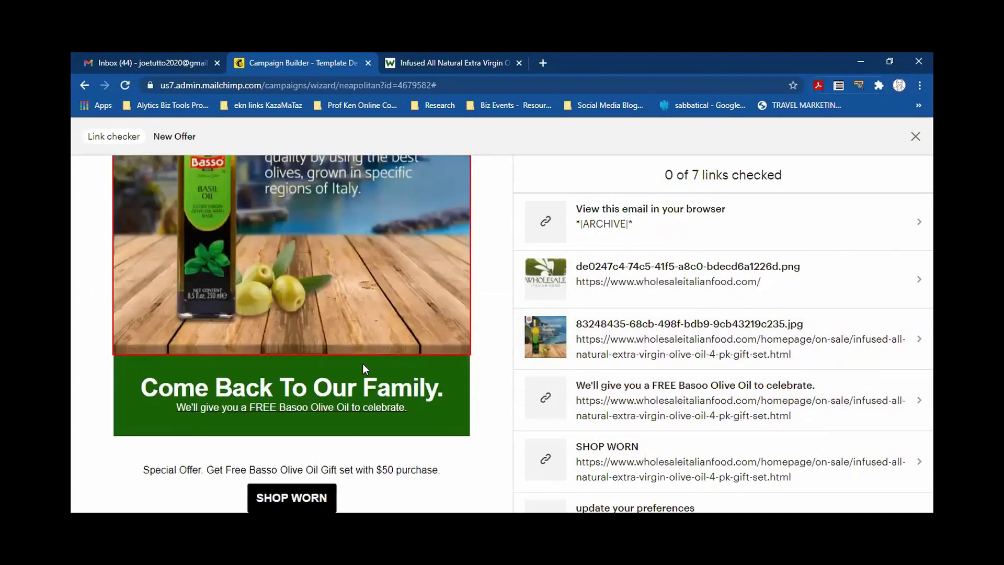
scroll(446, 330, "down", 5)
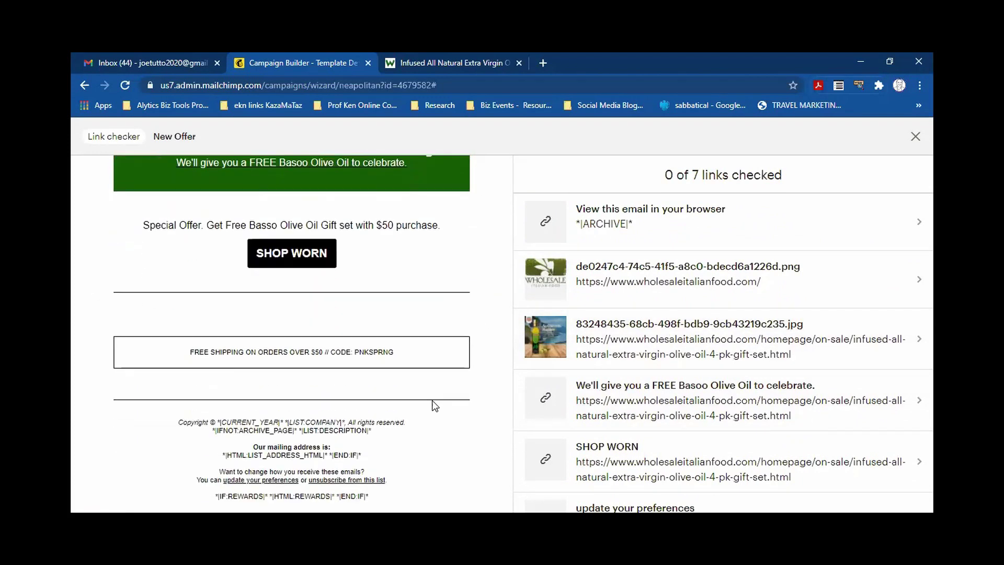
scroll(494, 430, "up", 1)
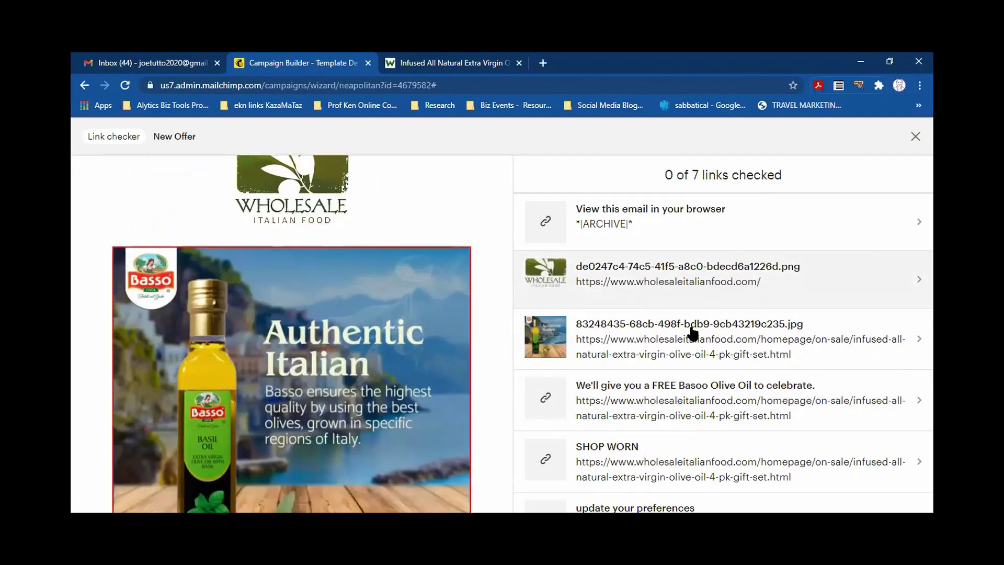
Check the Basso product image's link details and destination preview, then go back to the list of links.
left_click(691, 343)
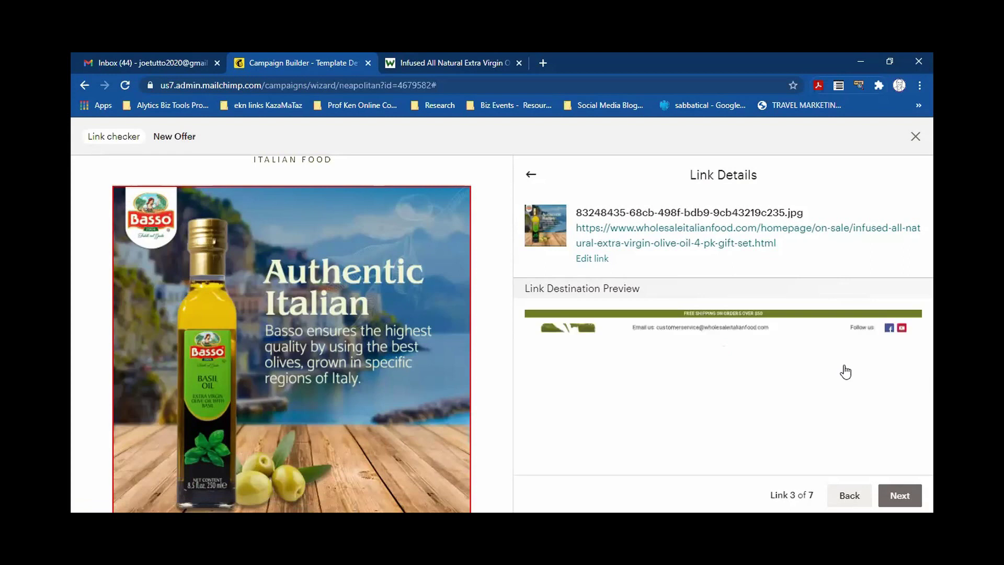
scroll(790, 405, "down", 1)
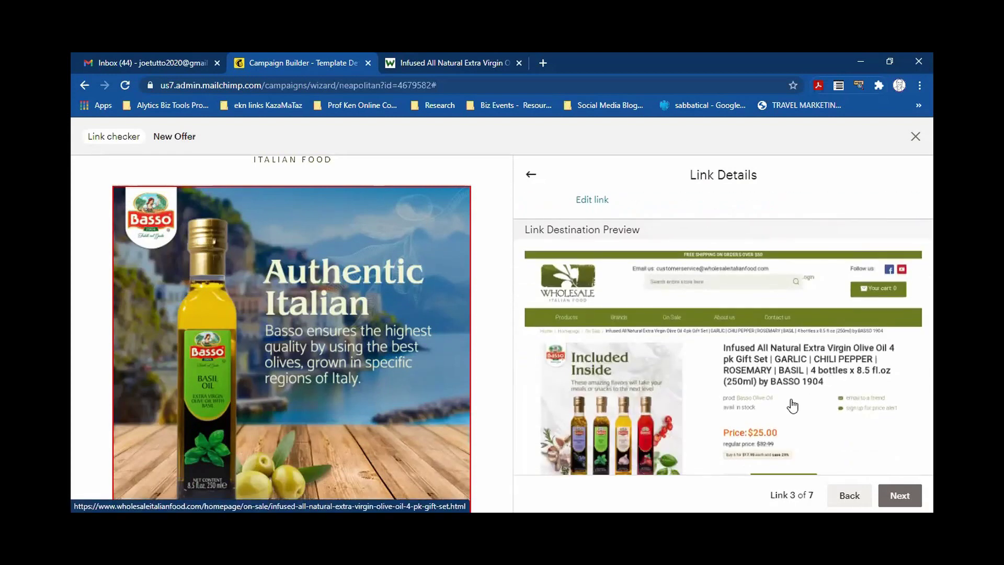
scroll(789, 411, "up", 1)
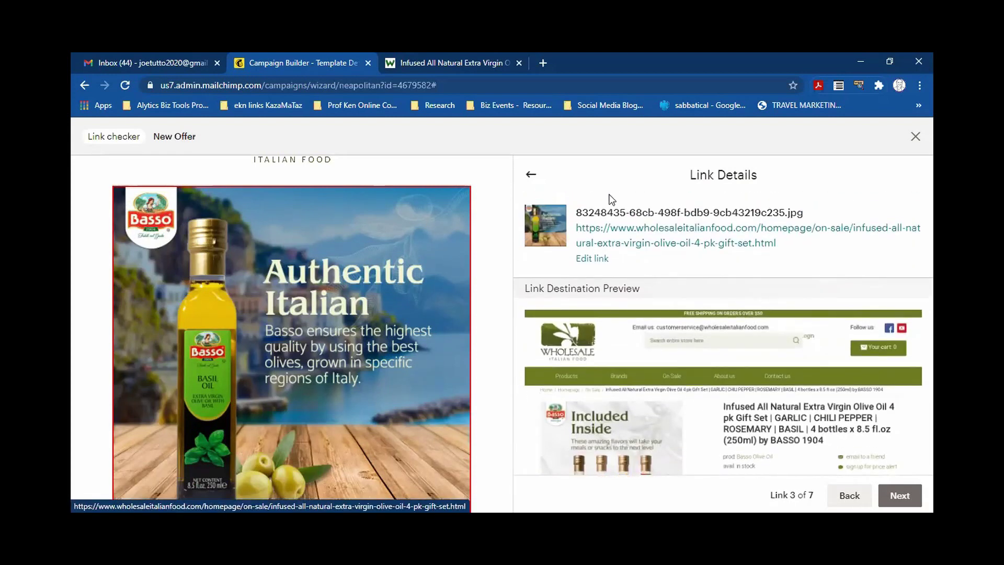
left_click(531, 177)
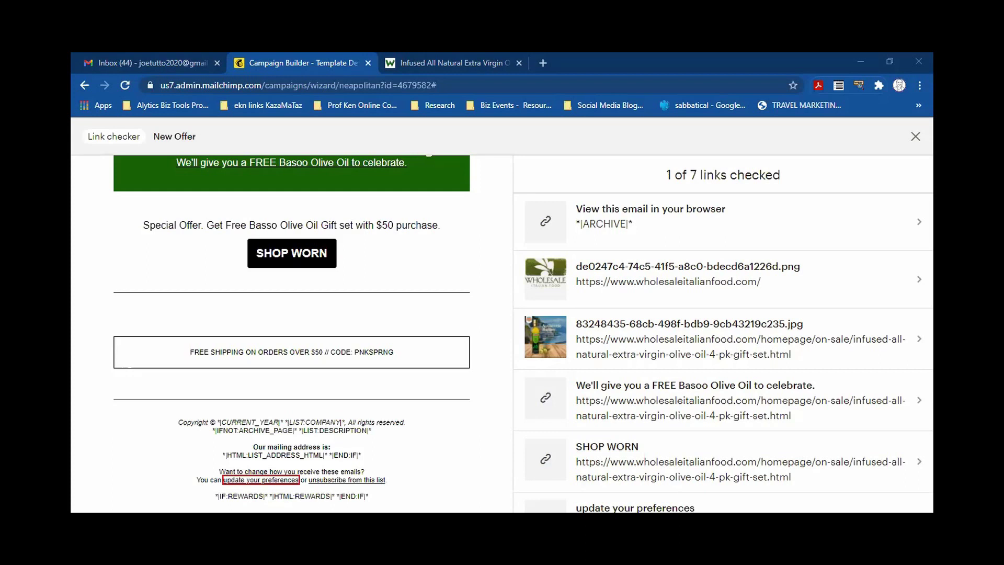
Open the linked olive oil gift set page, go back to the campaign, and close the Link Checker.
left_click(722, 294)
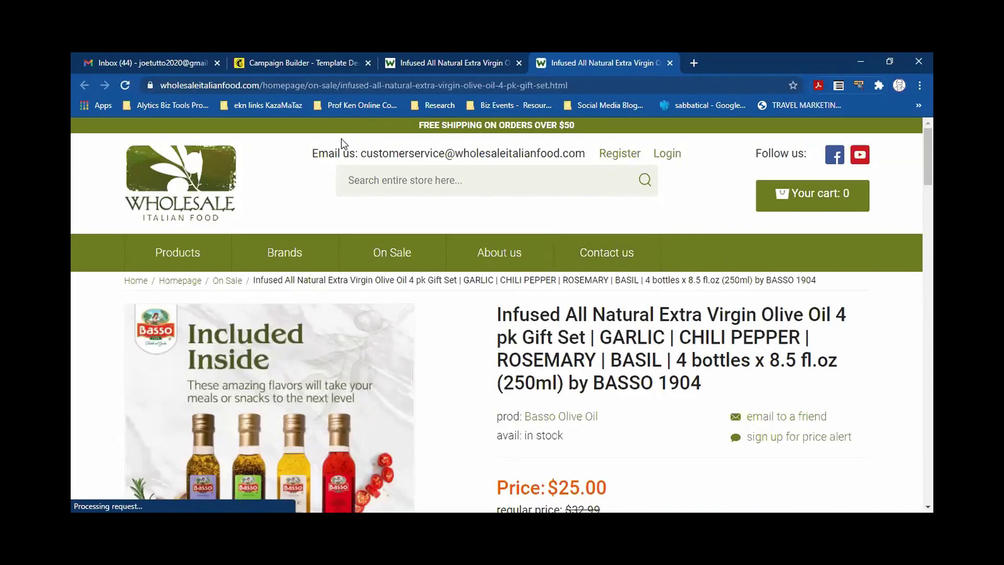
left_click(296, 63)
scroll(499, 365, "up", 6)
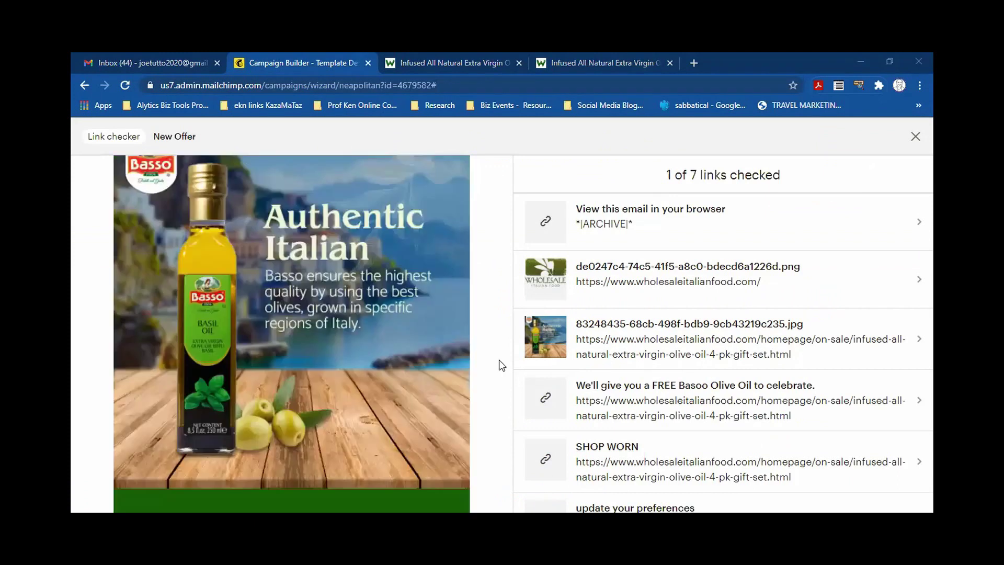
scroll(500, 365, "up", 3)
left_click(916, 137)
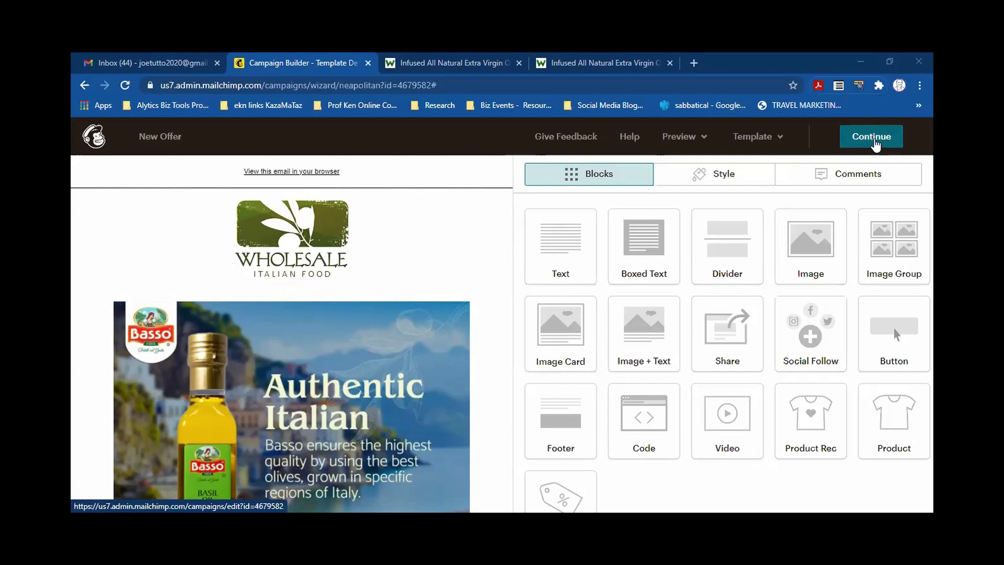
Continue from the design to the campaign summary and review its recipients, sender, subject, content and social post options.
left_click(874, 137)
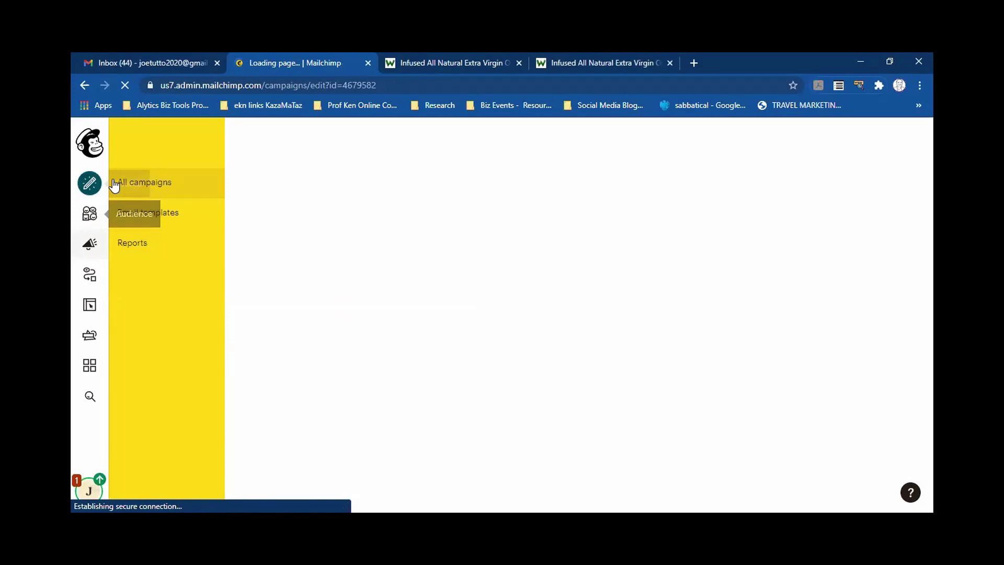
scroll(748, 343, "down", 3)
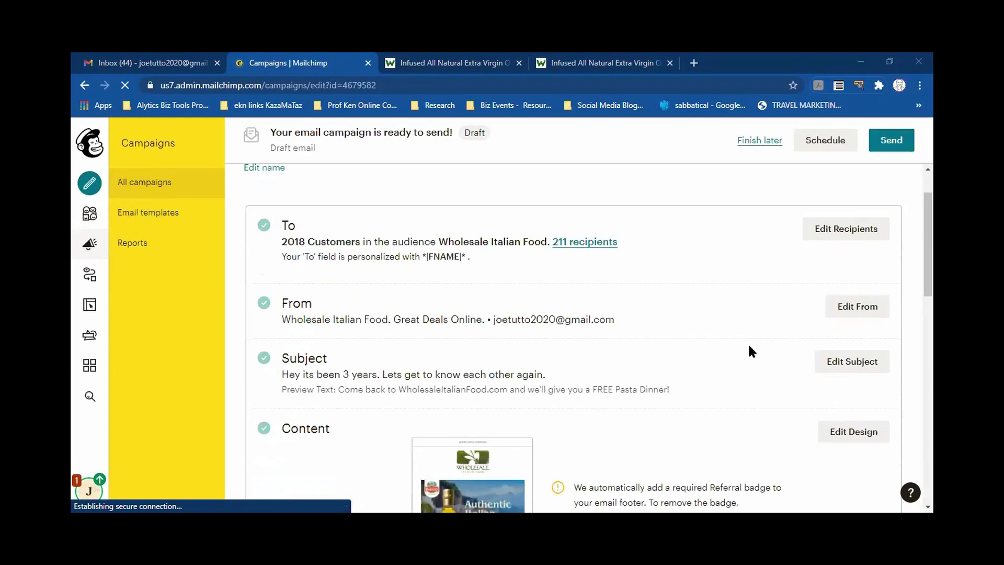
scroll(749, 356, "down", 8)
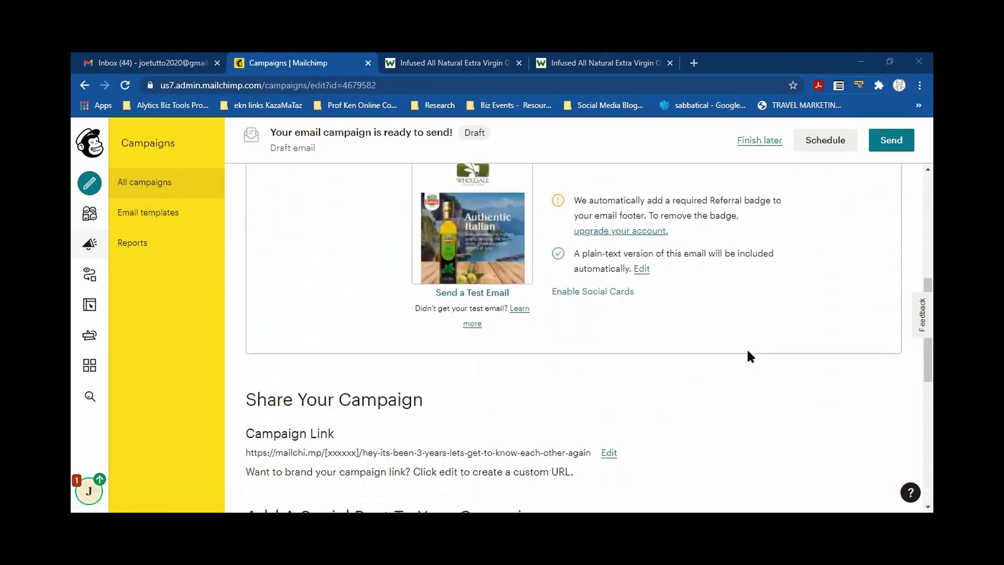
scroll(747, 356, "down", 1)
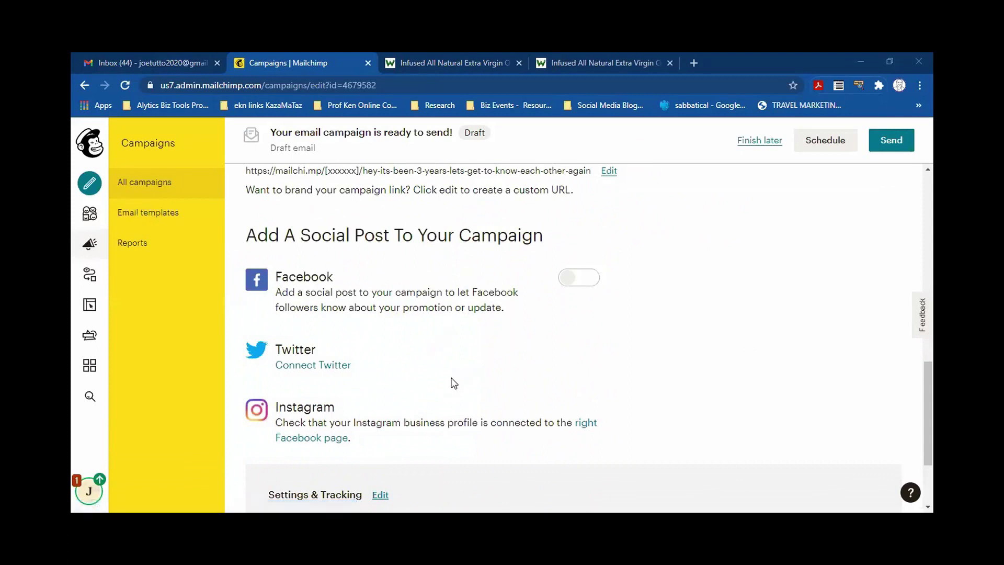
scroll(451, 387, "down", 2)
scroll(621, 394, "up", 15)
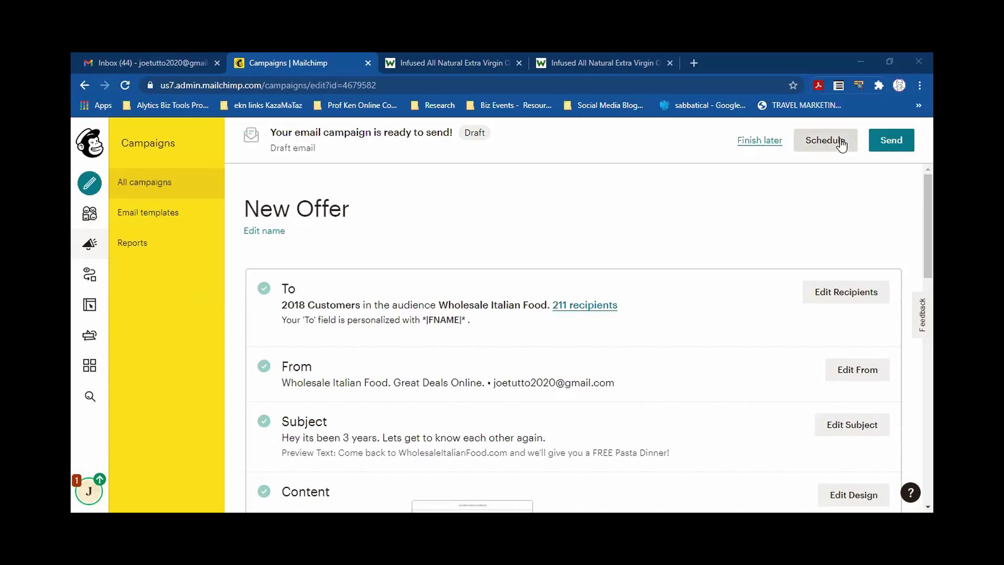
Leave the New Offer campaign as a draft to finish later, and open the audience dashboard.
left_click(761, 141)
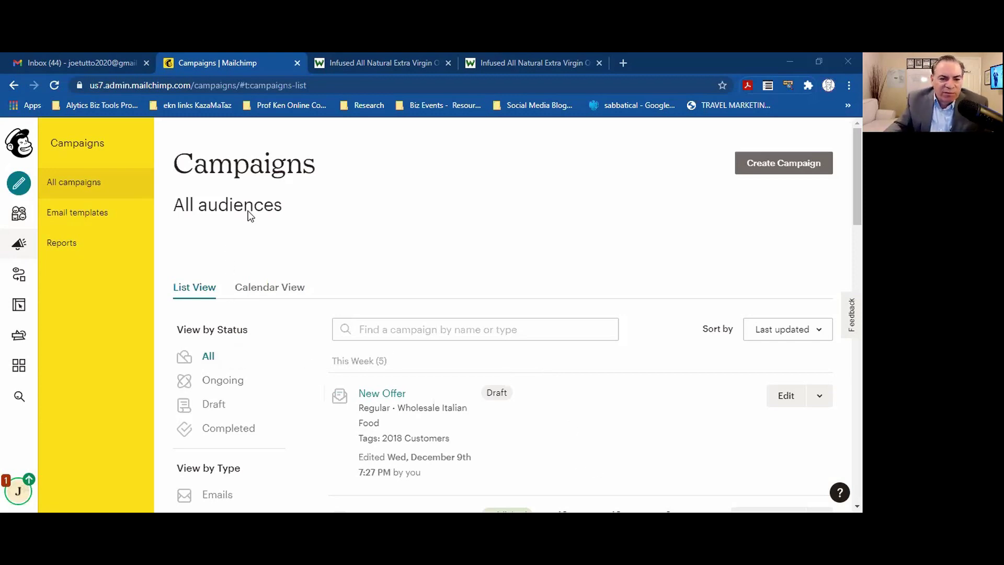
left_click(32, 219)
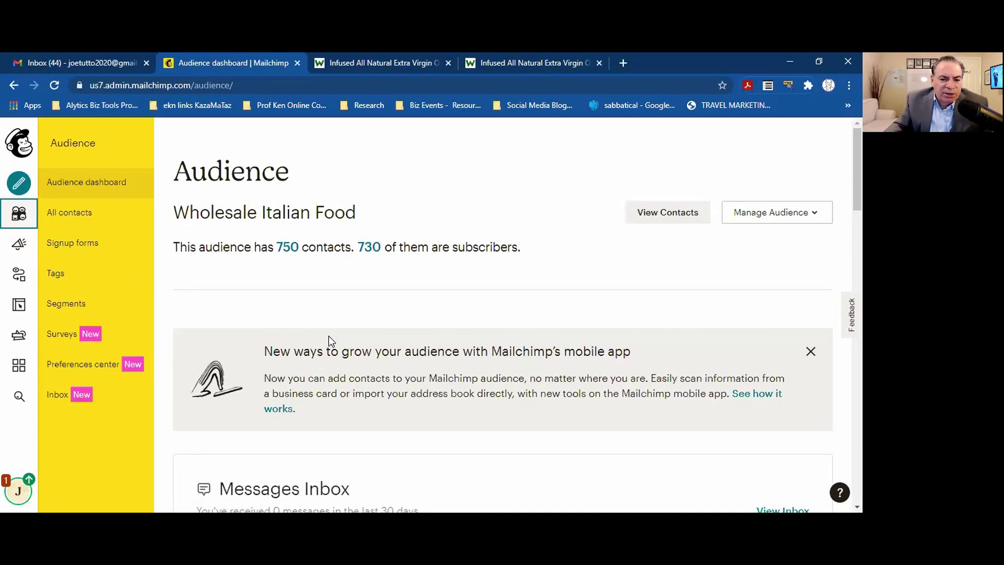
Open the full contact list of the Wholesale Italian Food audience and start adding a single subscriber.
scroll(517, 422, "down", 4)
scroll(517, 423, "up", 1)
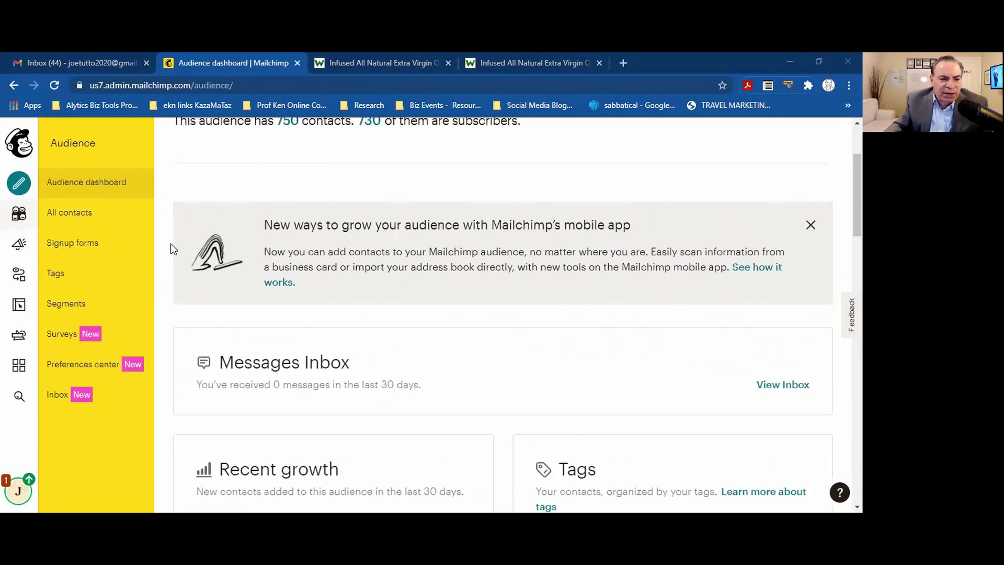
left_click(80, 212)
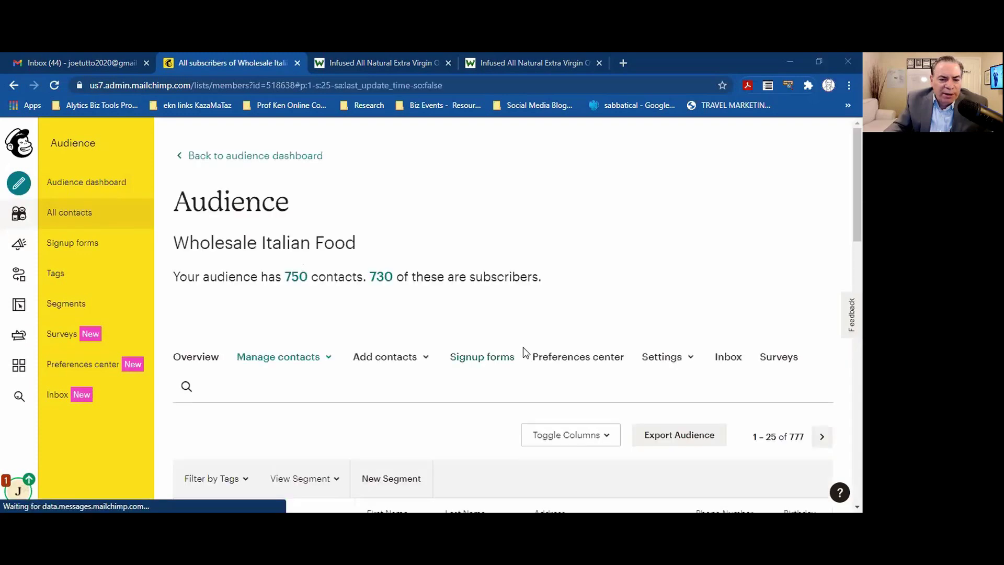
left_click(423, 359)
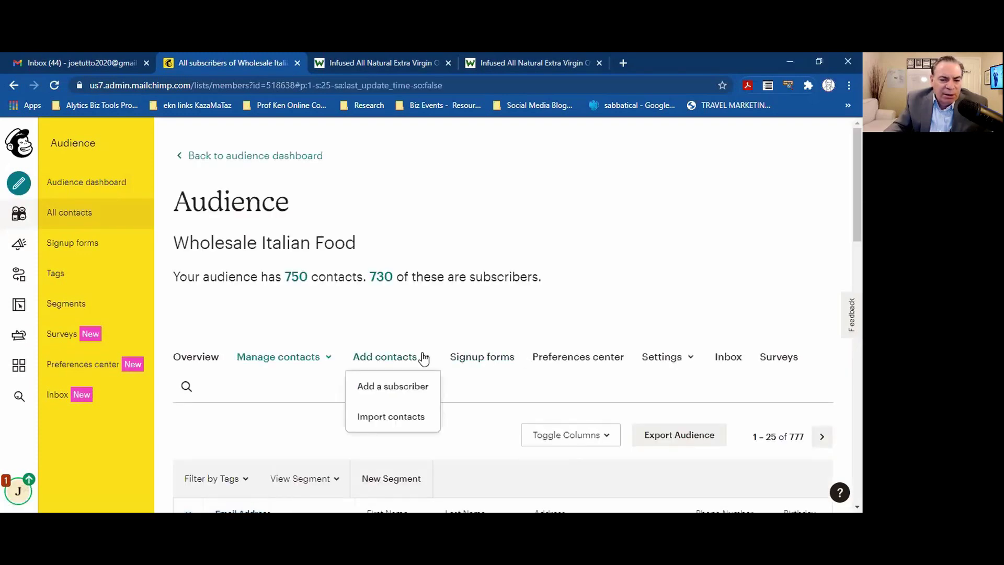
left_click(417, 390)
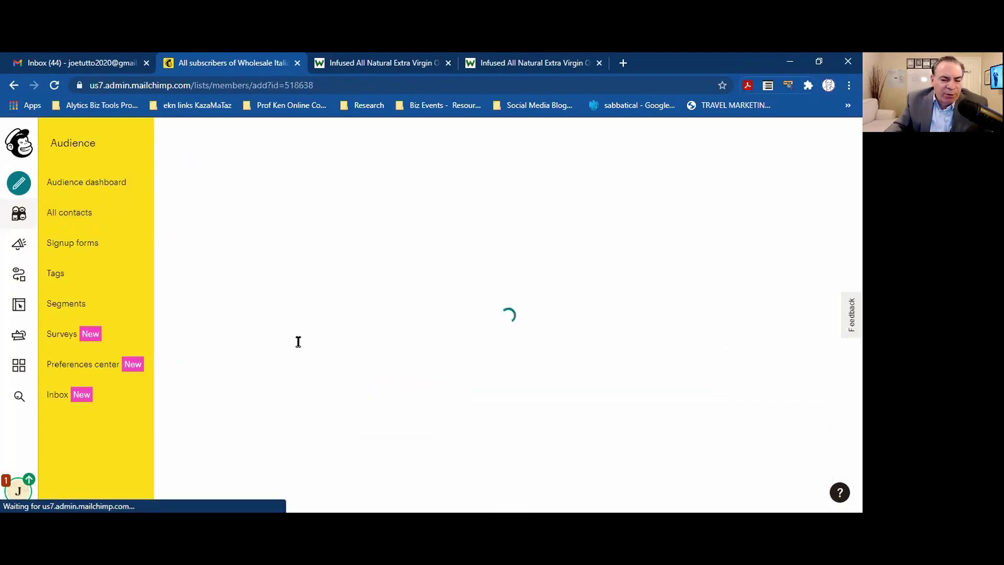
scroll(375, 407, "down", 3)
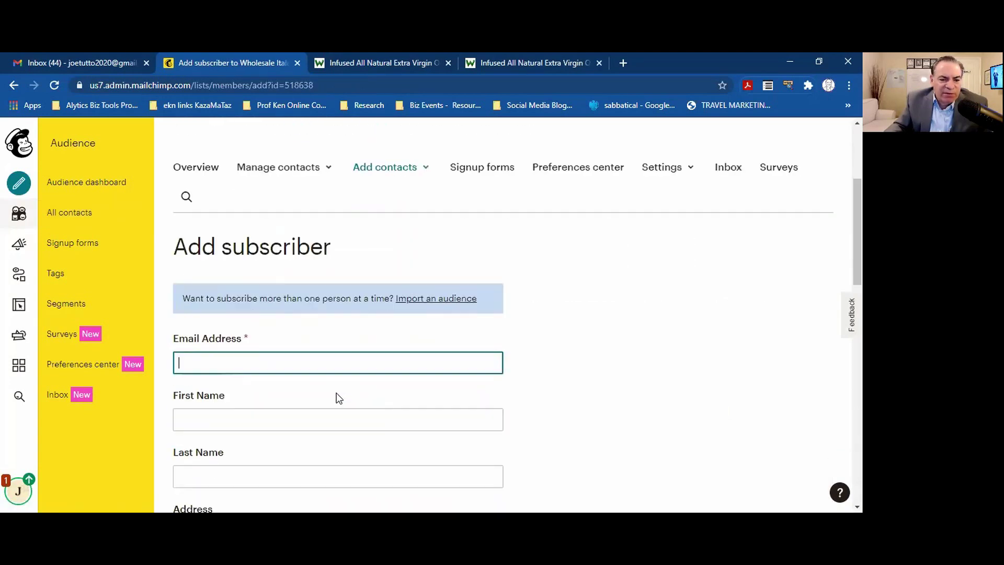
Fill in the subscriber's email, name and address from the saved business info autofill entry, and review the completed fields.
left_click(280, 363)
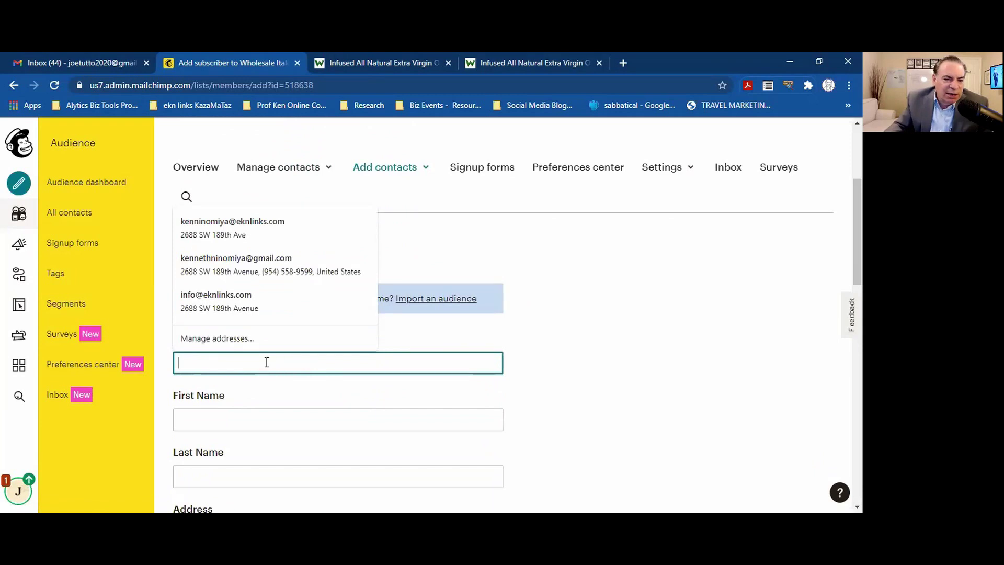
left_click(262, 265)
left_click(247, 303)
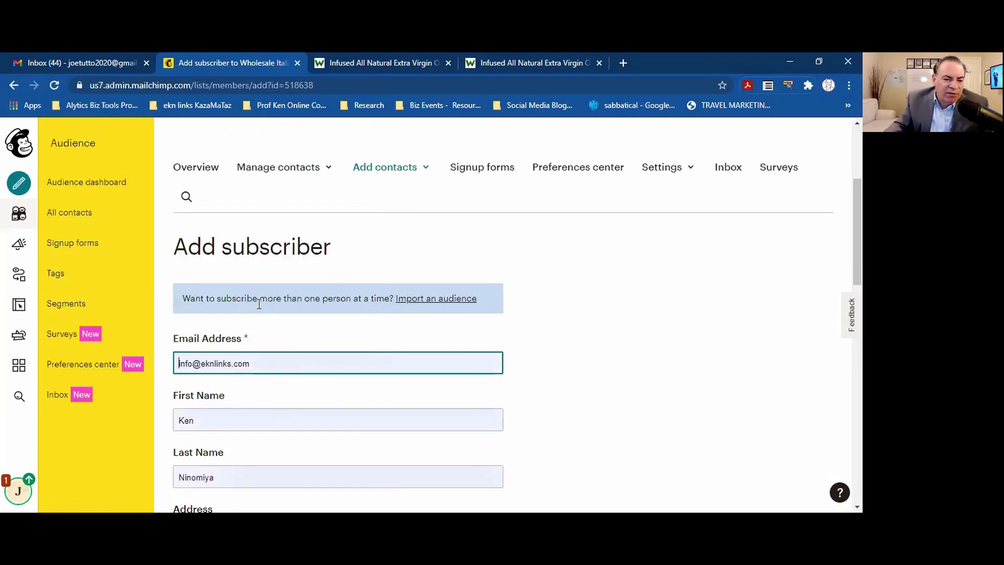
scroll(538, 377, "down", 1)
scroll(536, 377, "down", 5)
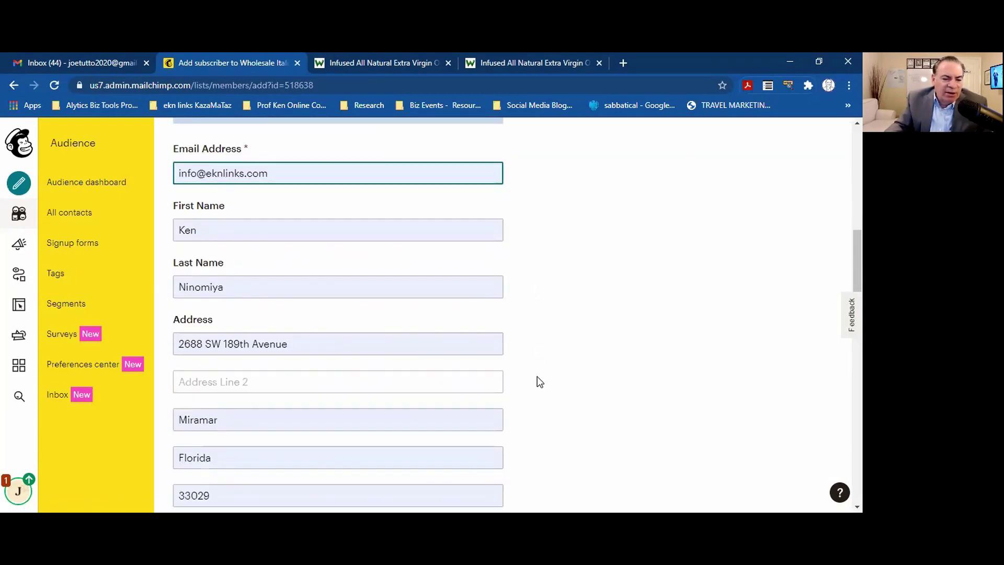
scroll(542, 390, "down", 3)
scroll(550, 397, "up", 10)
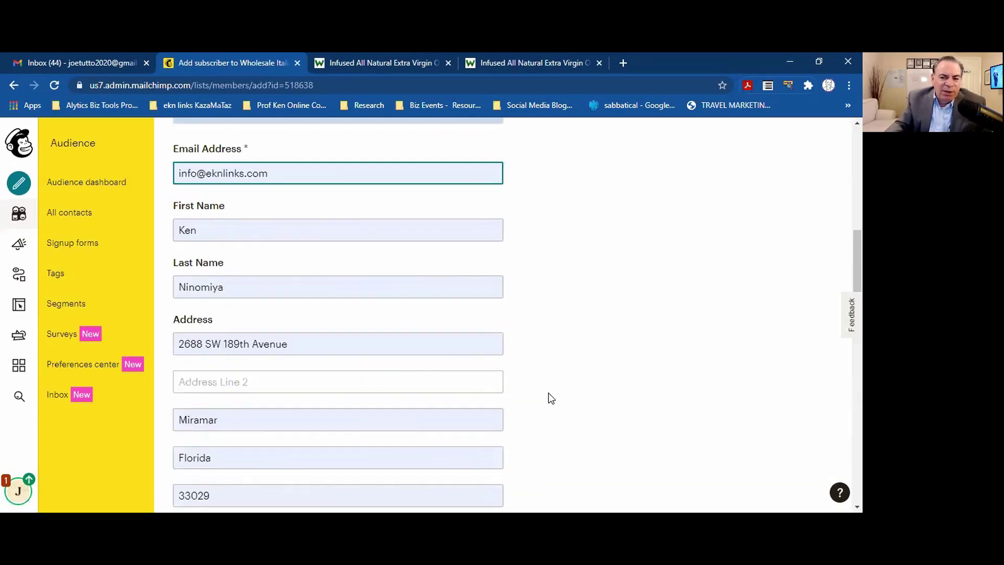